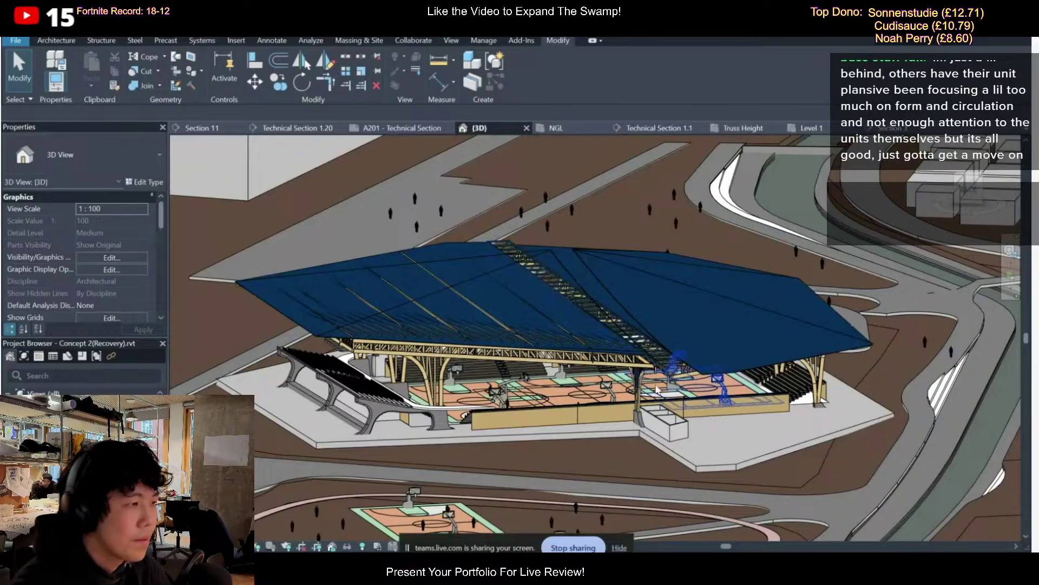
# Temporarily hide both blue roof surfaces in the 3D view to expose the trusses underneath
pyautogui.scroll(5, 669, 386)
pyautogui.keyDown('shift'); pyautogui.moveTo(669, 386); pyautogui.dragTo(542, 369, button='middle'); pyautogui.keyUp('shift')
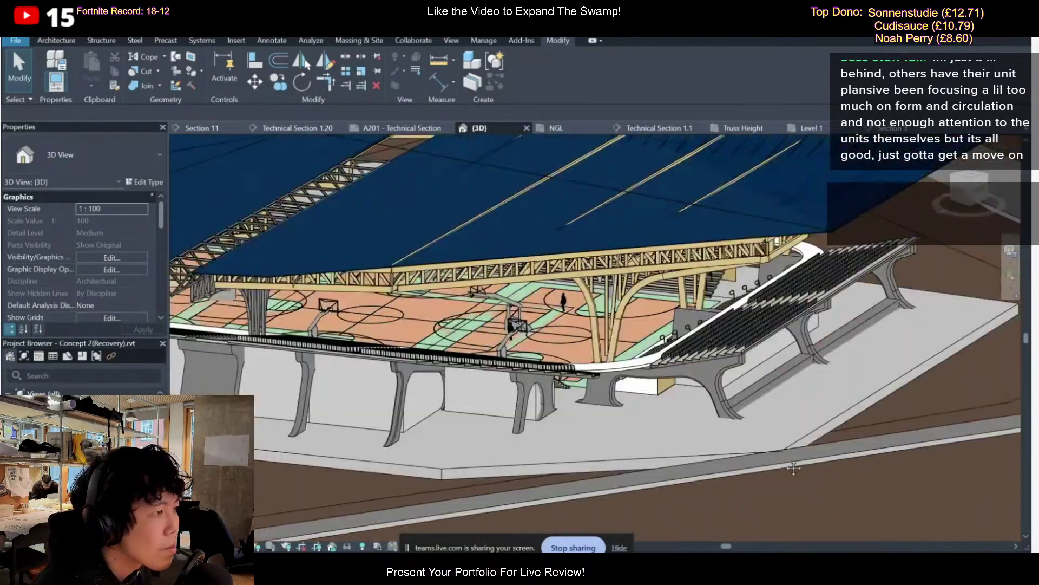
pyautogui.scroll(3, 588, 422)
pyautogui.click(565, 418)
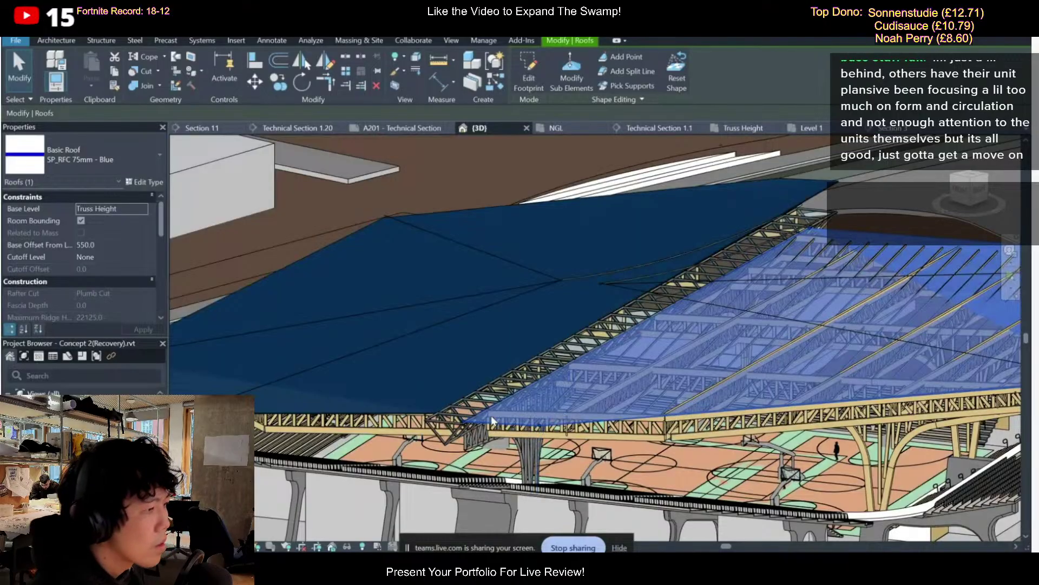
pyautogui.press('h')
pyautogui.press('h')
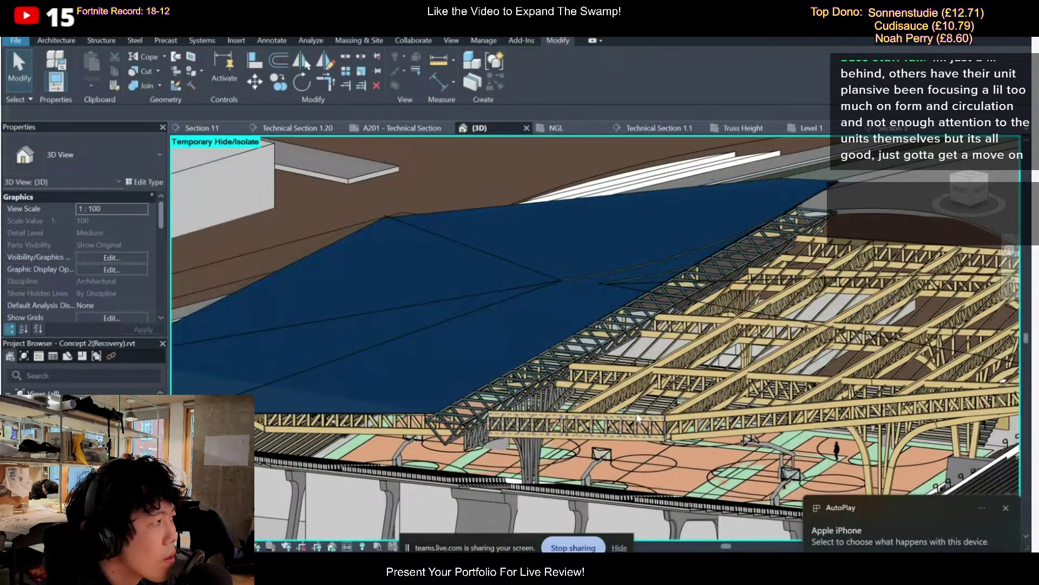
pyautogui.keyDown('shift'); pyautogui.moveTo(623, 416); pyautogui.dragTo(320, 373, button='middle'); pyautogui.keyUp('shift')
pyautogui.click(320, 369)
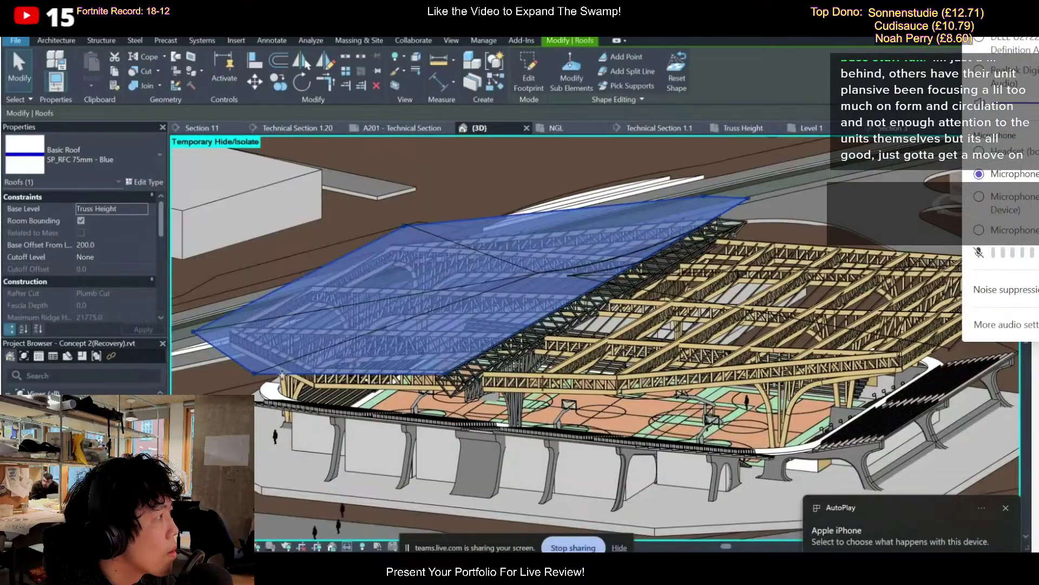
pyautogui.press('h')
pyautogui.press('h')
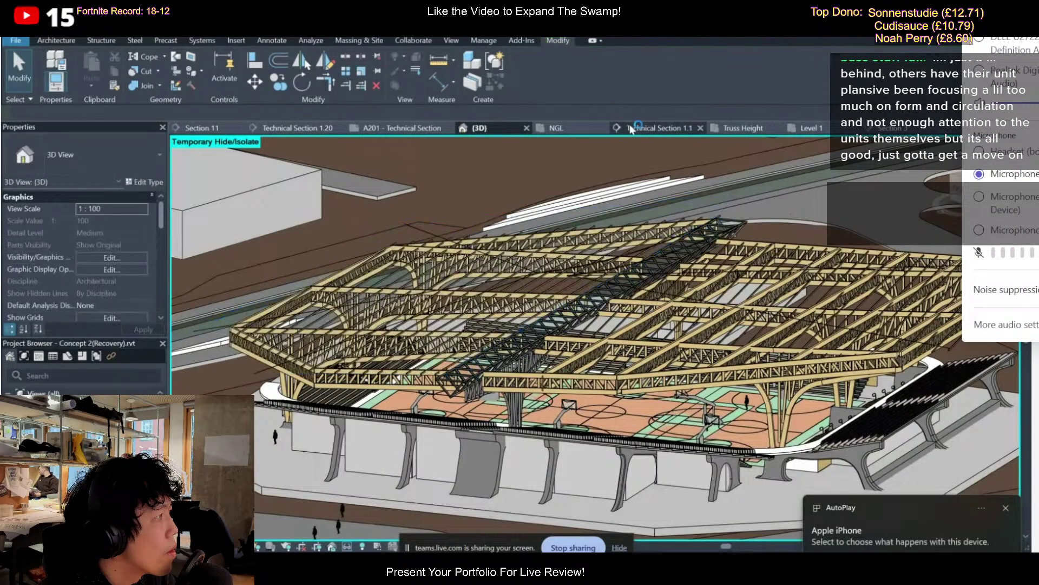
# Orbit to the front of the exposed roof and inspect its two structural beam systems
pyautogui.keyDown('shift'); pyautogui.moveTo(677, 260); pyautogui.dragTo(924, 299, button='middle'); pyautogui.keyUp('shift')
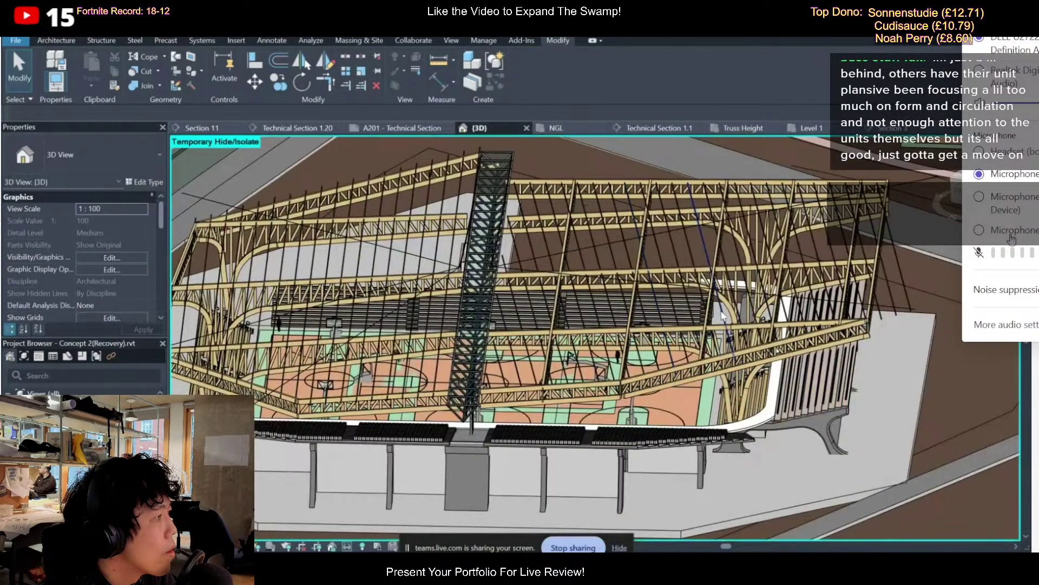
pyautogui.click(915, 297)
pyautogui.keyDown('ctrl'); pyautogui.click(916, 298); pyautogui.keyUp('ctrl')
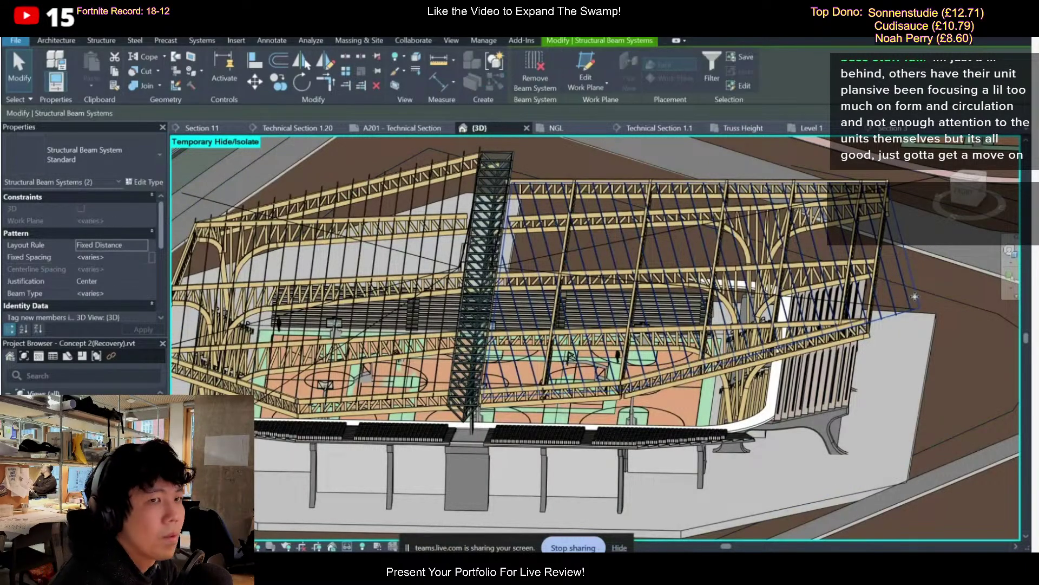
pyautogui.click(636, 145)
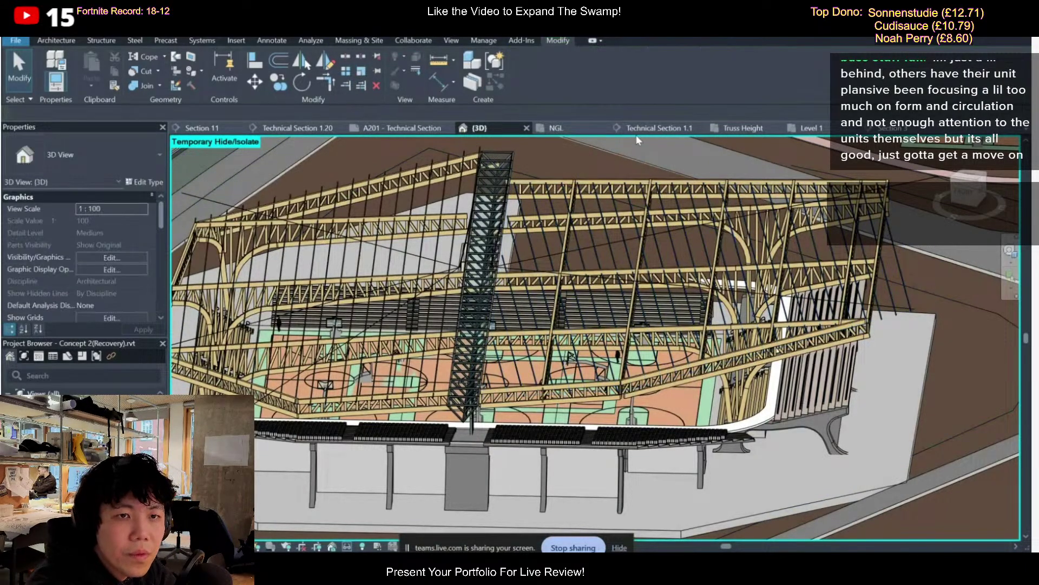
# Examine the basketball courts, seating and surrounding rooms in the NGL floor plan
pyautogui.click(558, 128)
pyautogui.scroll(-10, 648, 276)
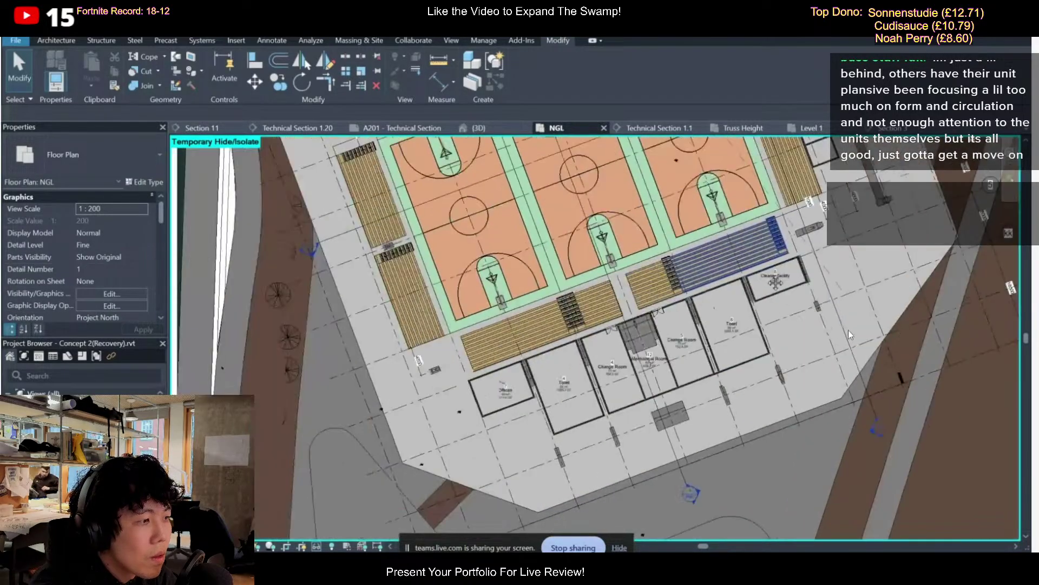
pyautogui.scroll(2, 716, 369)
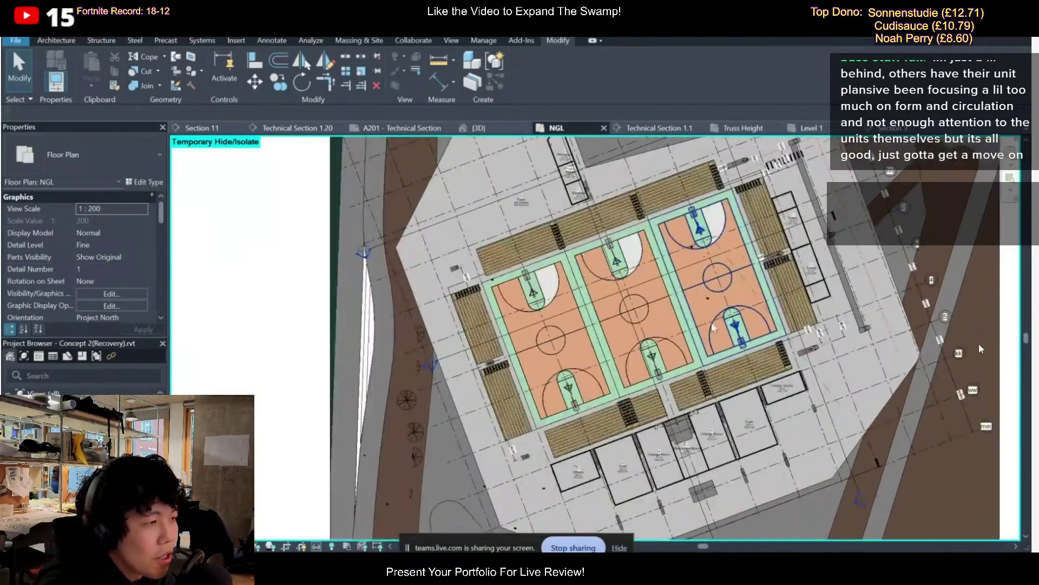
pyautogui.scroll(-2, 702, 325)
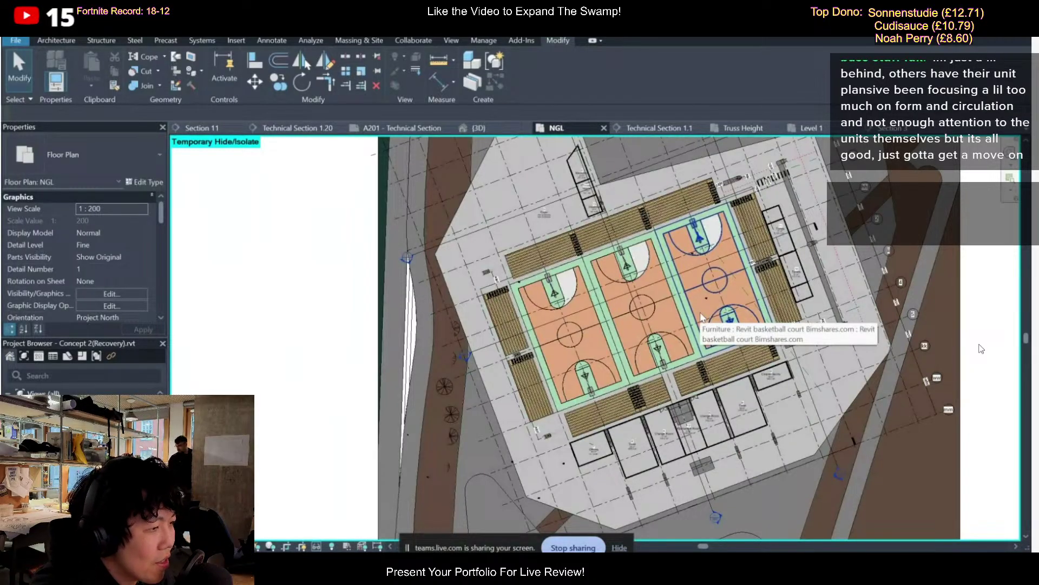
pyautogui.click(620, 548)
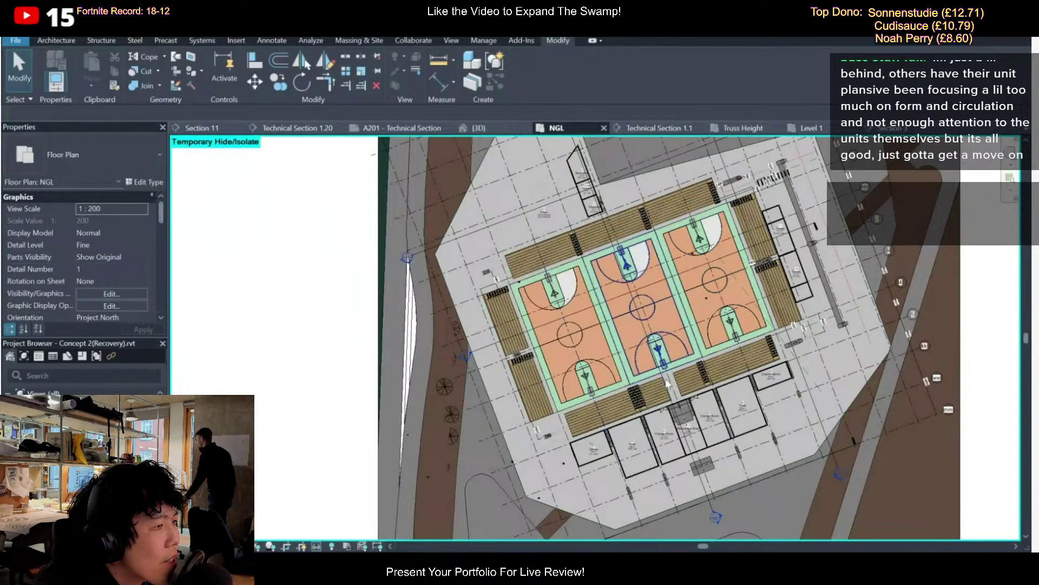
pyautogui.moveTo(667, 383); pyautogui.dragTo(581, 394, button='middle')
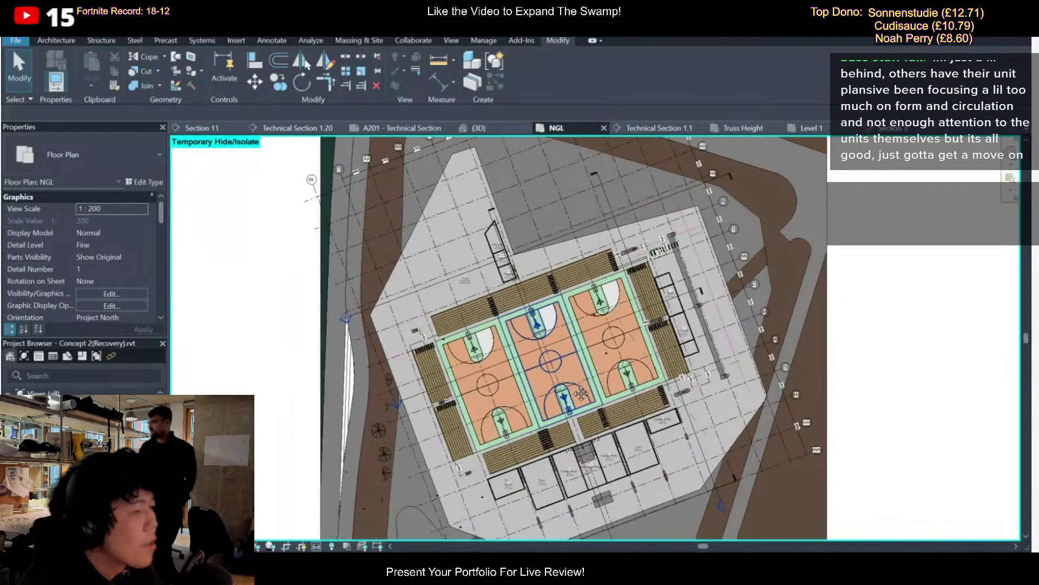
pyautogui.scroll(-1, 572, 382)
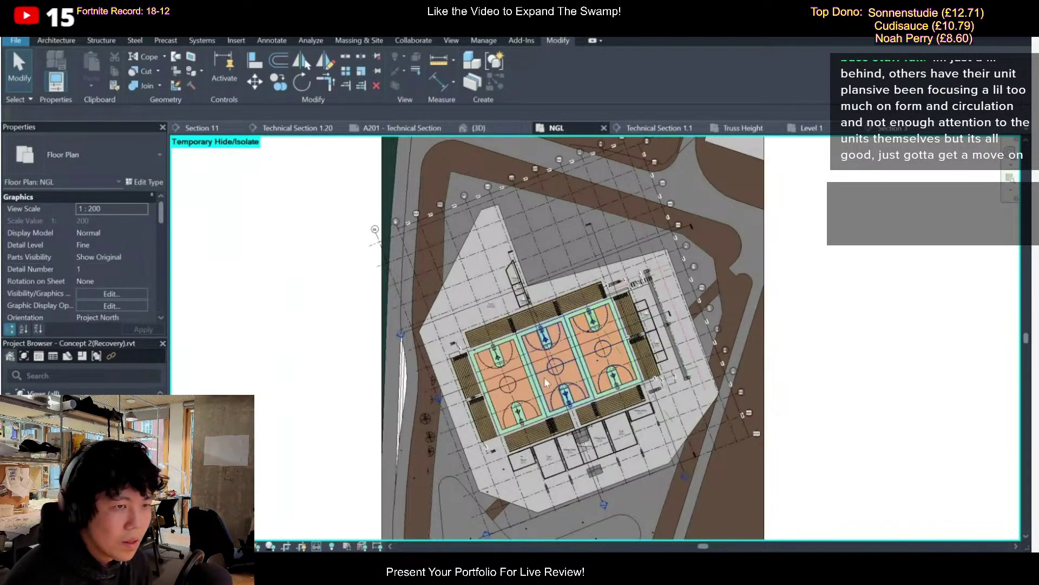
pyautogui.scroll(2, 544, 376)
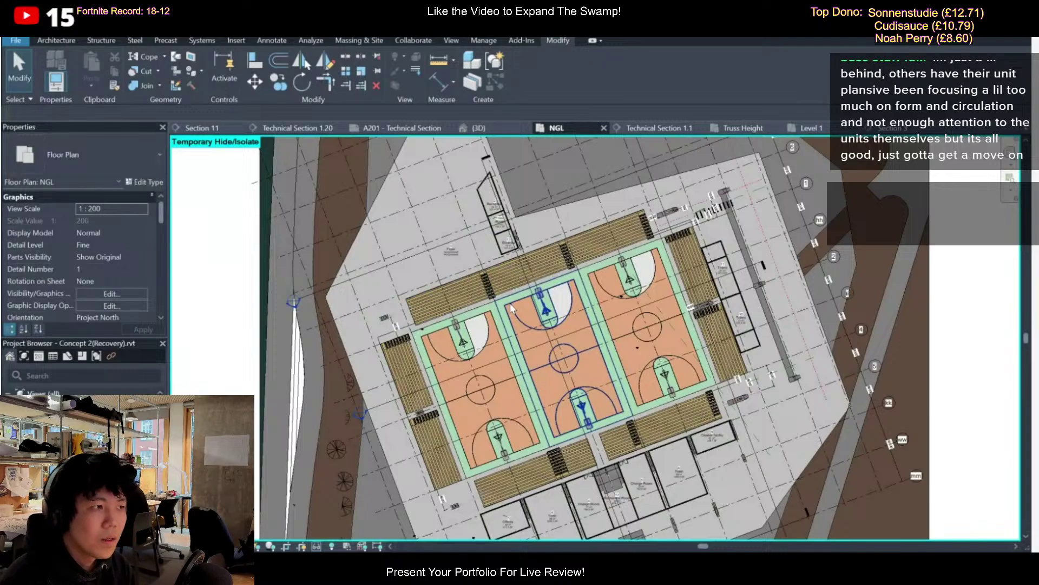
pyautogui.scroll(-1, 511, 309)
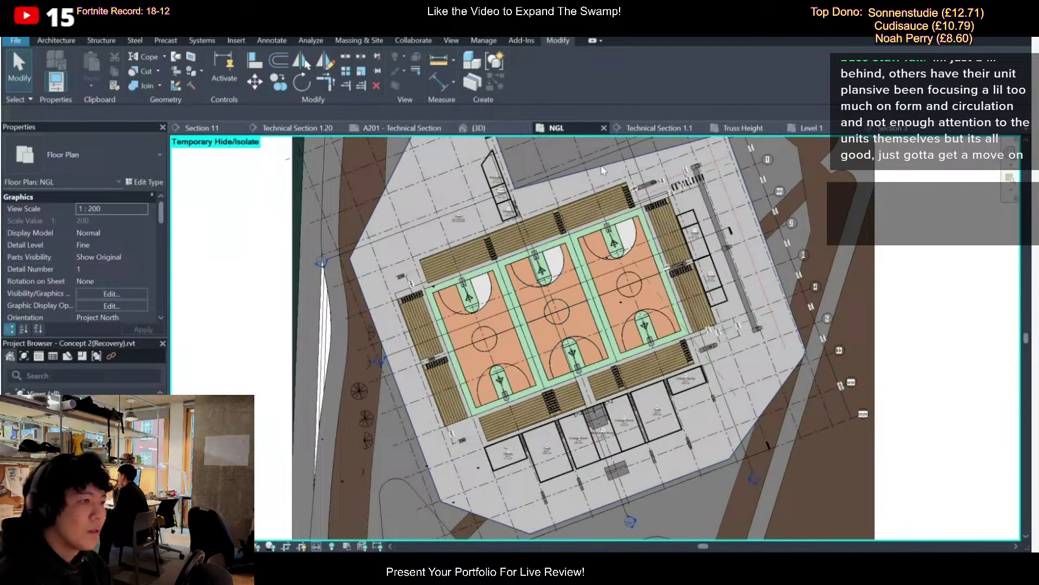
# Examine the courts, upper walkway and seating layout in the Level 1 floor plan
pyautogui.click(818, 128)
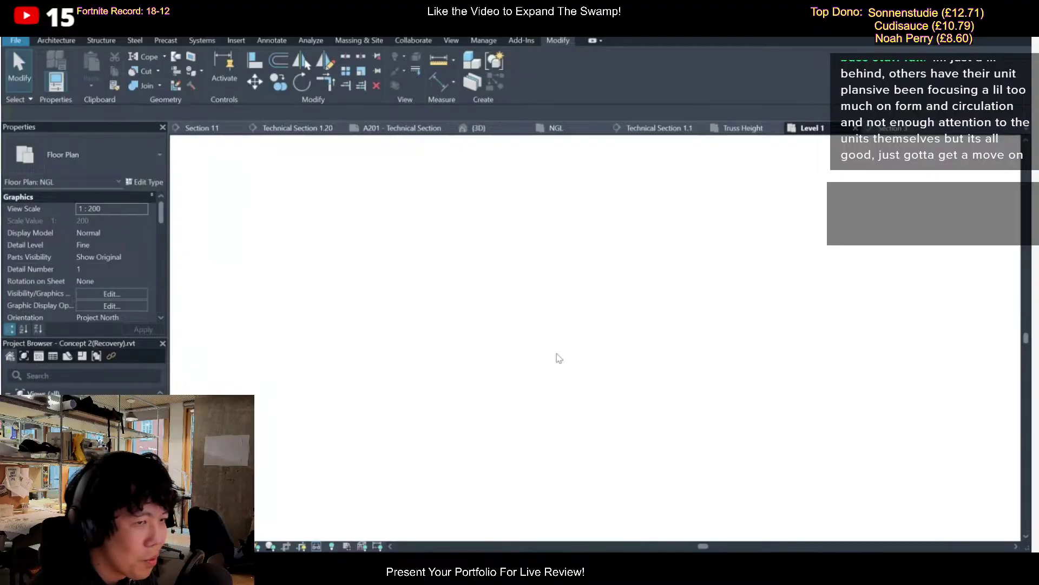
pyautogui.scroll(3, 559, 357)
pyautogui.scroll(-3, 560, 355)
pyautogui.scroll(3, 560, 353)
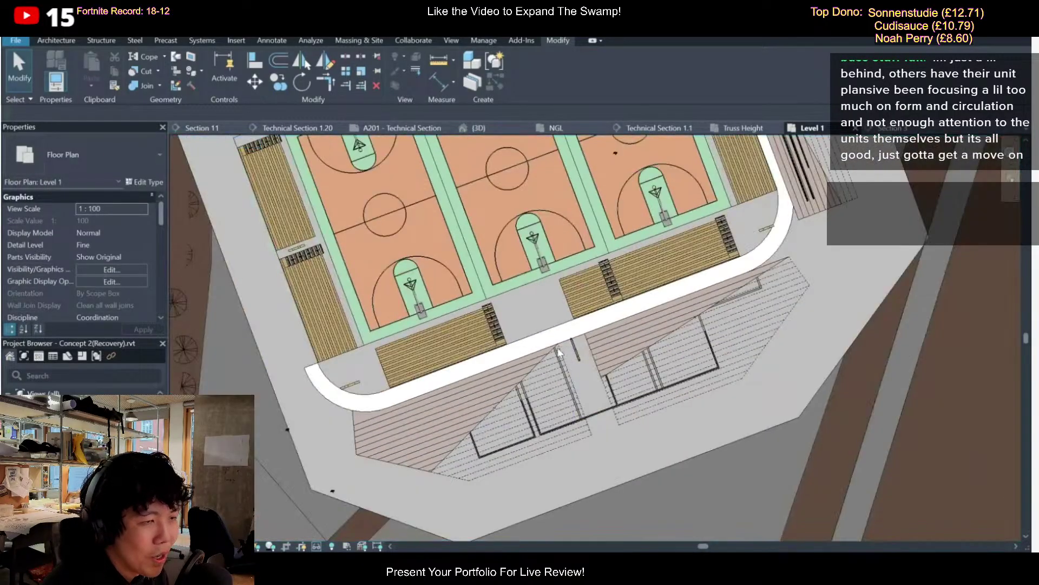
pyautogui.scroll(-5, 559, 353)
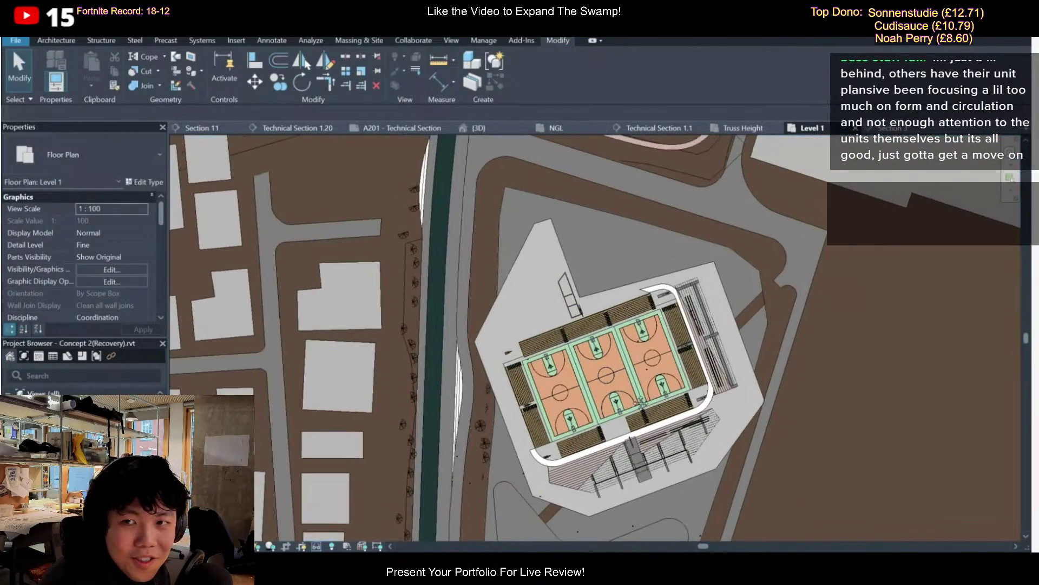
pyautogui.moveTo(641, 403); pyautogui.dragTo(640, 395, button='middle')
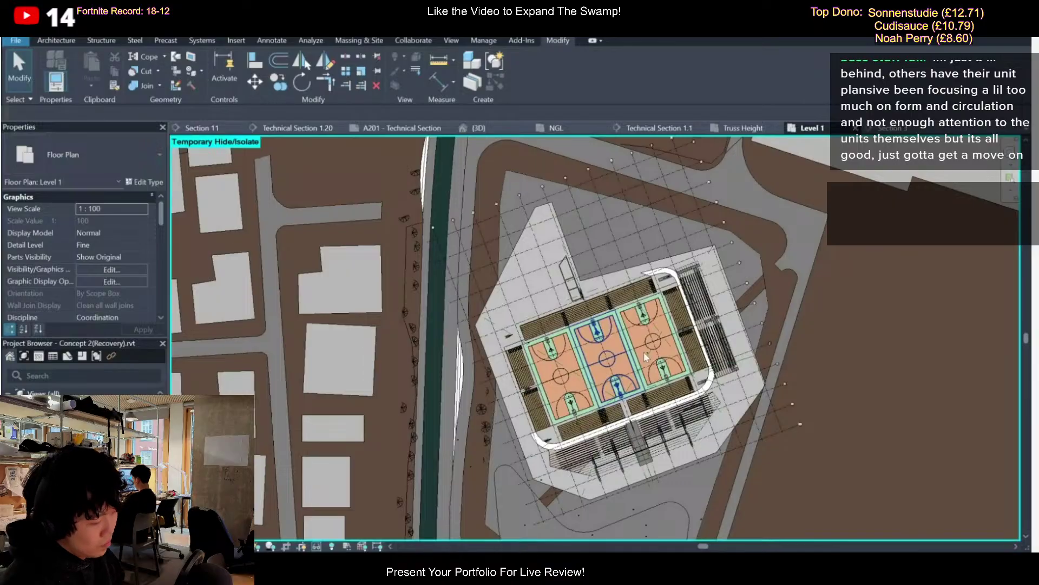
pyautogui.scroll(-3, 644, 353)
pyautogui.scroll(2, 643, 354)
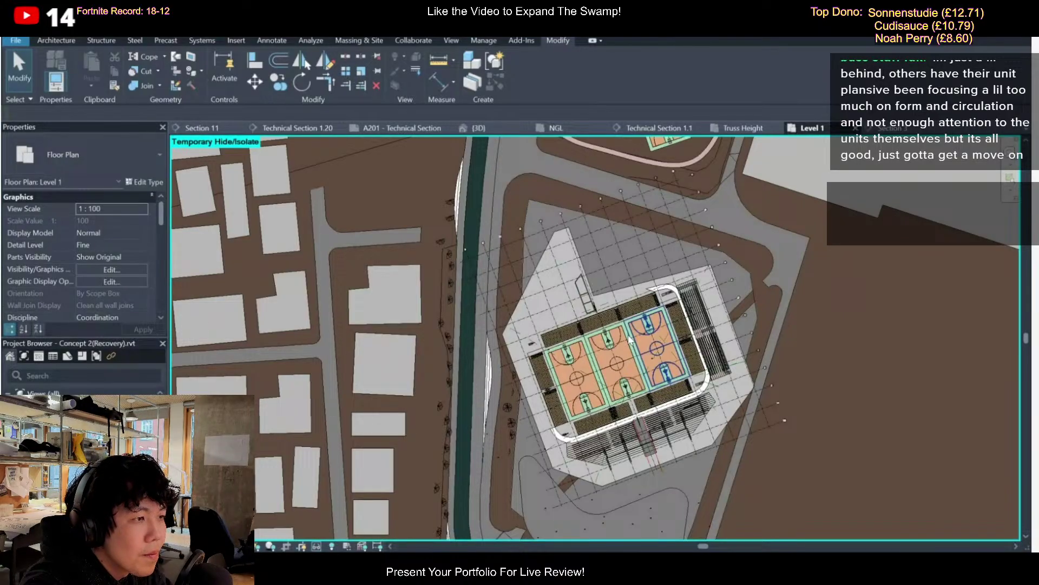
pyautogui.scroll(3, 630, 340)
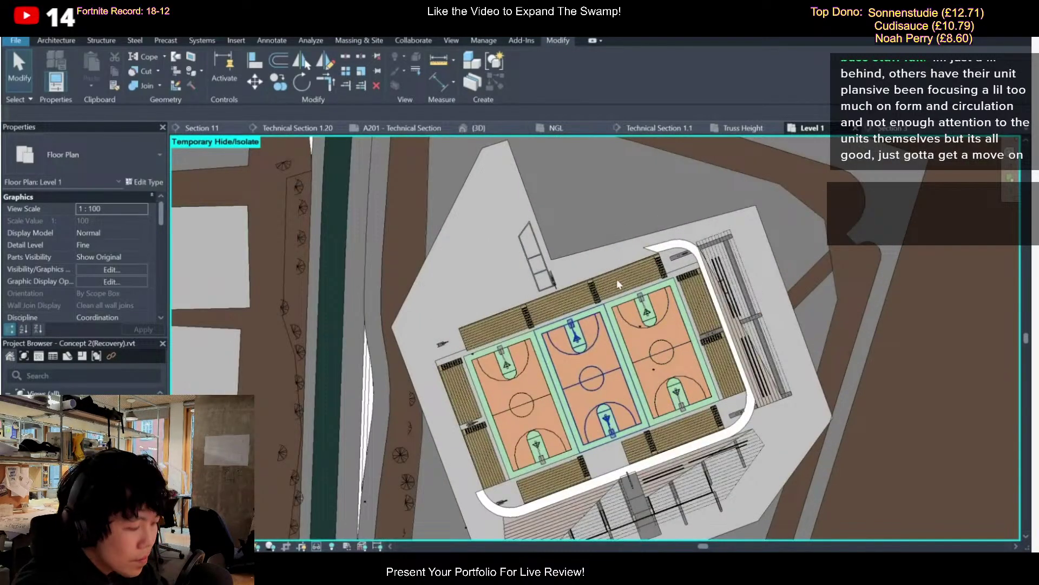
pyautogui.scroll(2, 617, 284)
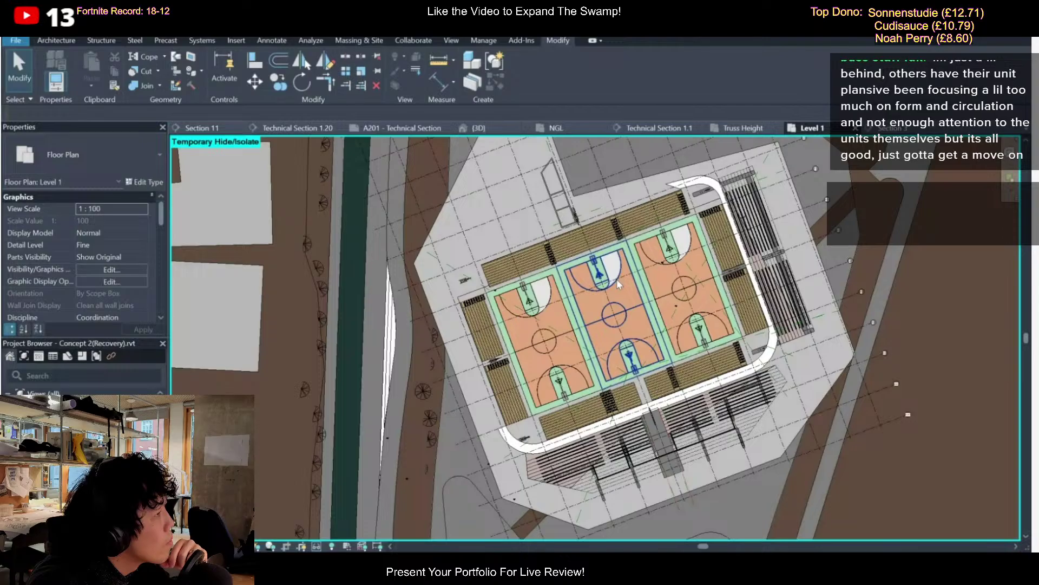
# Examine the exposed roof trusses and central spine truss in the 3D view from several angles
pyautogui.click(474, 129)
pyautogui.scroll(-3, 590, 302)
pyautogui.scroll(3, 590, 302)
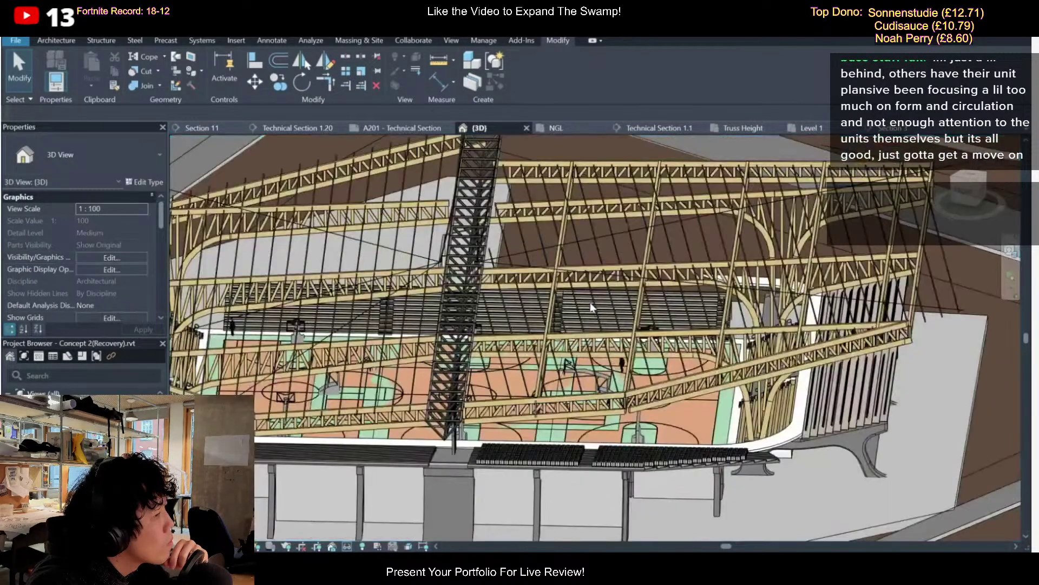
pyautogui.scroll(-8, 622, 304)
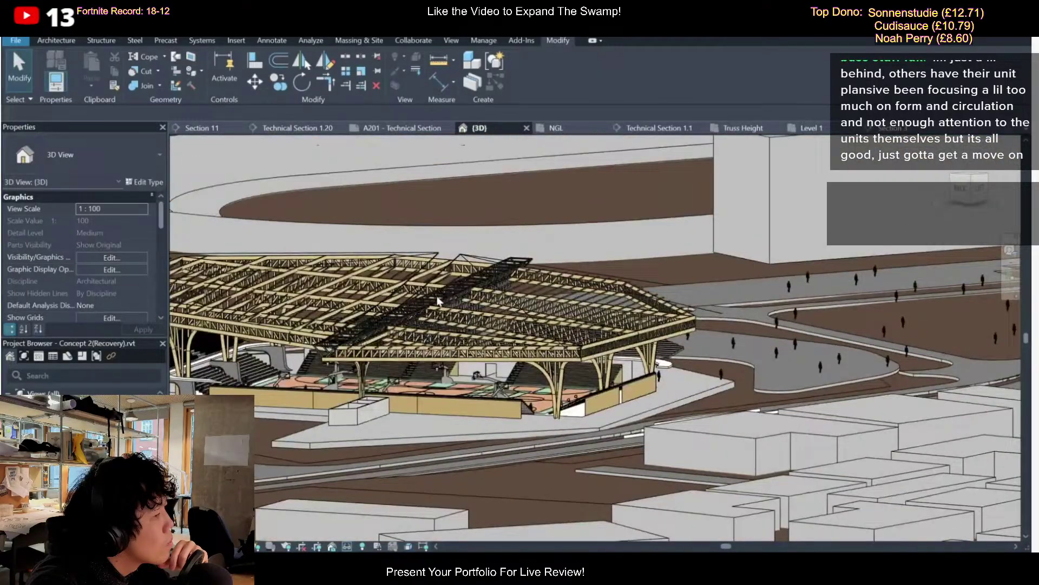
pyautogui.scroll(5, 439, 301)
pyautogui.keyDown('shift'); pyautogui.moveTo(439, 301); pyautogui.dragTo(631, 288, button='middle'); pyautogui.keyUp('shift')
pyautogui.scroll(-2, 793, 290)
pyautogui.scroll(-3, 780, 318)
pyautogui.scroll(2, 665, 277)
pyautogui.scroll(3, 665, 277)
pyautogui.press('h')
pyautogui.press('h')
pyautogui.scroll(-3, 622, 276)
pyautogui.scroll(2, 631, 288)
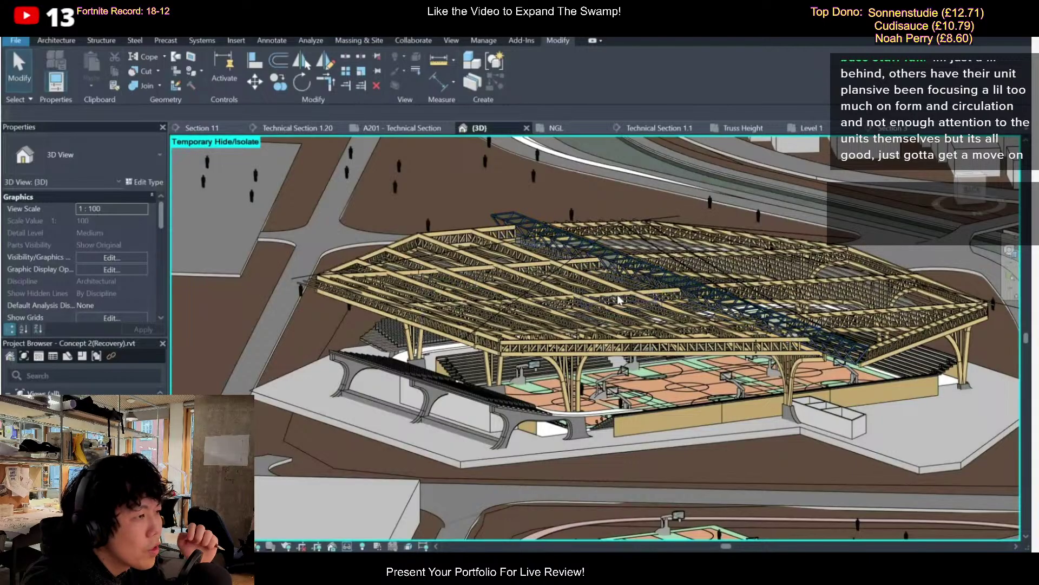
pyautogui.scroll(-2, 619, 298)
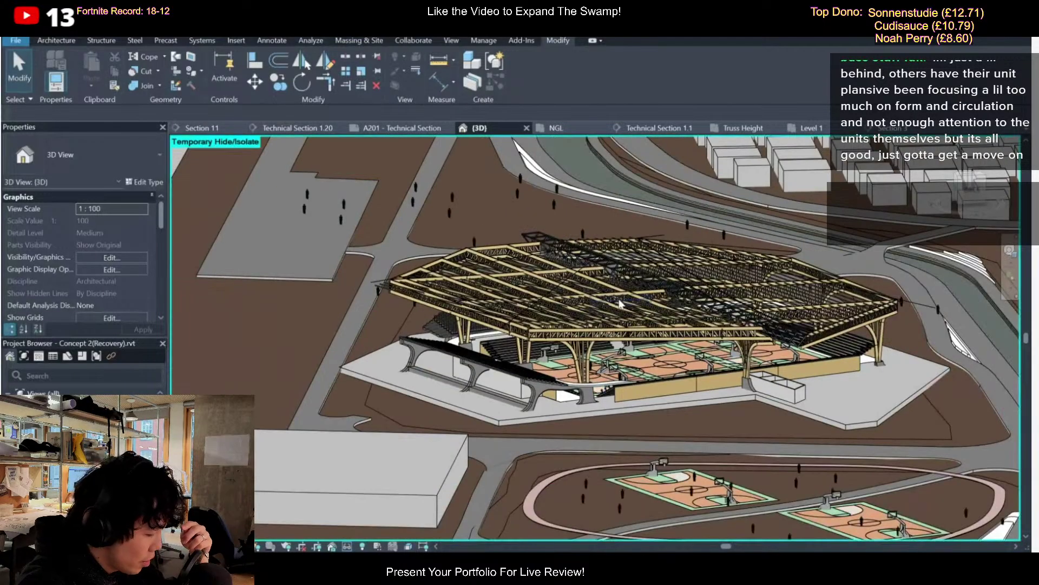
# Switch to Snipping Tool, view the earlier roof markup, and capture a new snip of the stadium's 3D view
pyautogui.hotkey('alt', 'Tab')
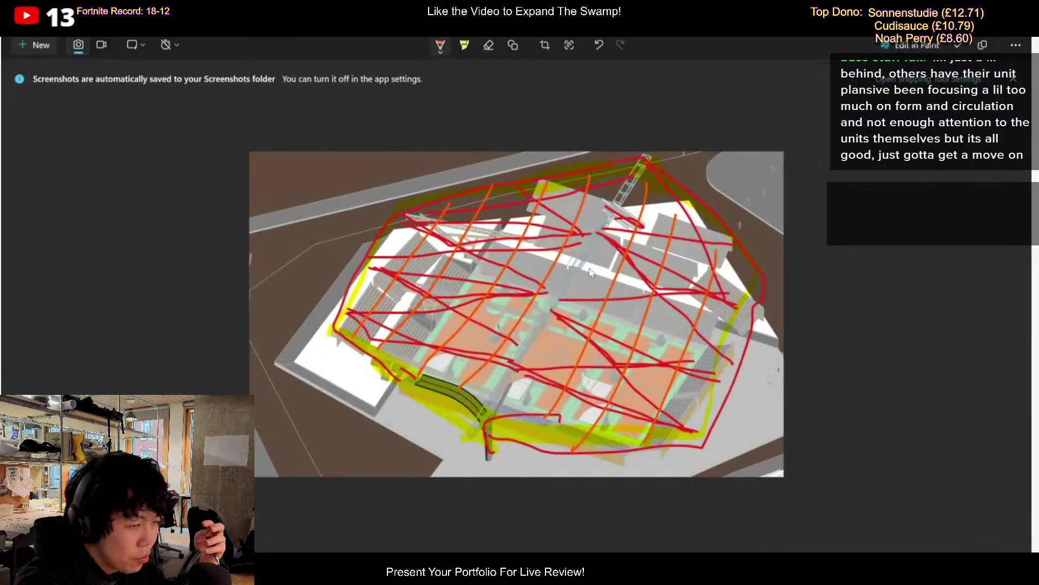
pyautogui.click(477, 572)
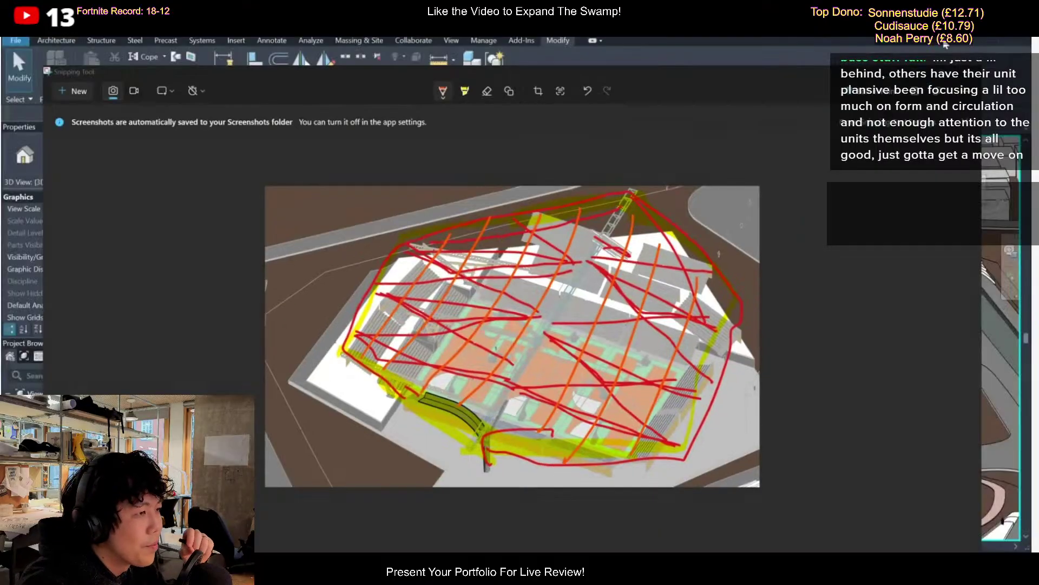
pyautogui.click(478, 522)
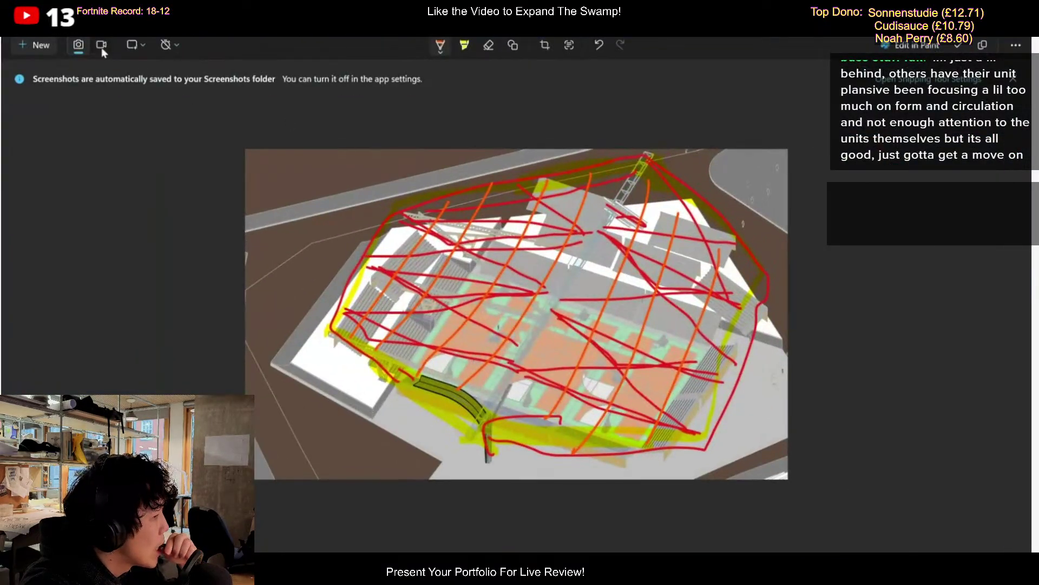
pyautogui.hotkey('alt', 'Tab')
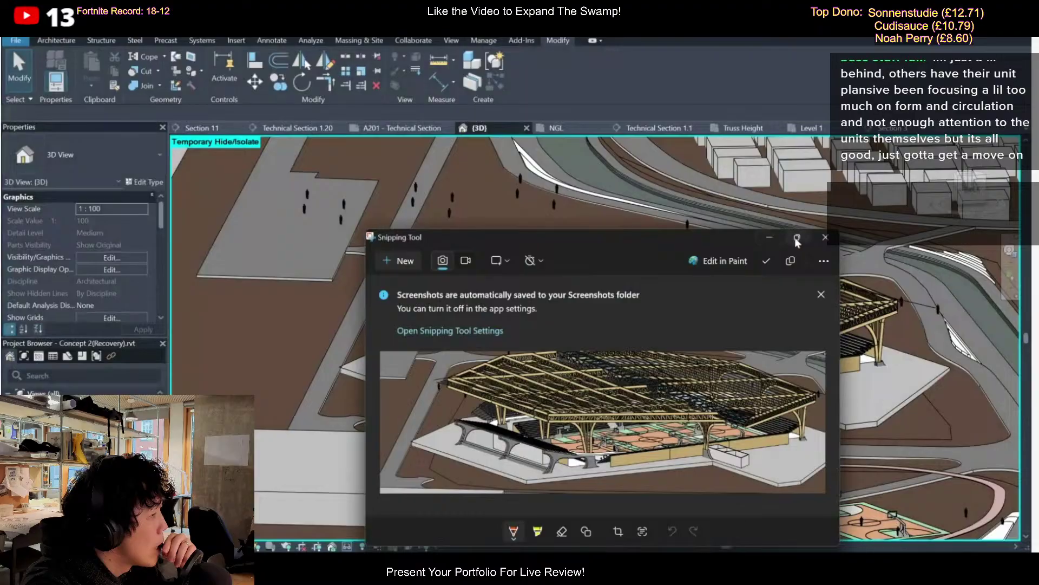
# Maximise the new snip and sketch an orange curved spine with branching roof lines over the arena's near side
pyautogui.doubleClick(623, 238)
pyautogui.click(440, 45)
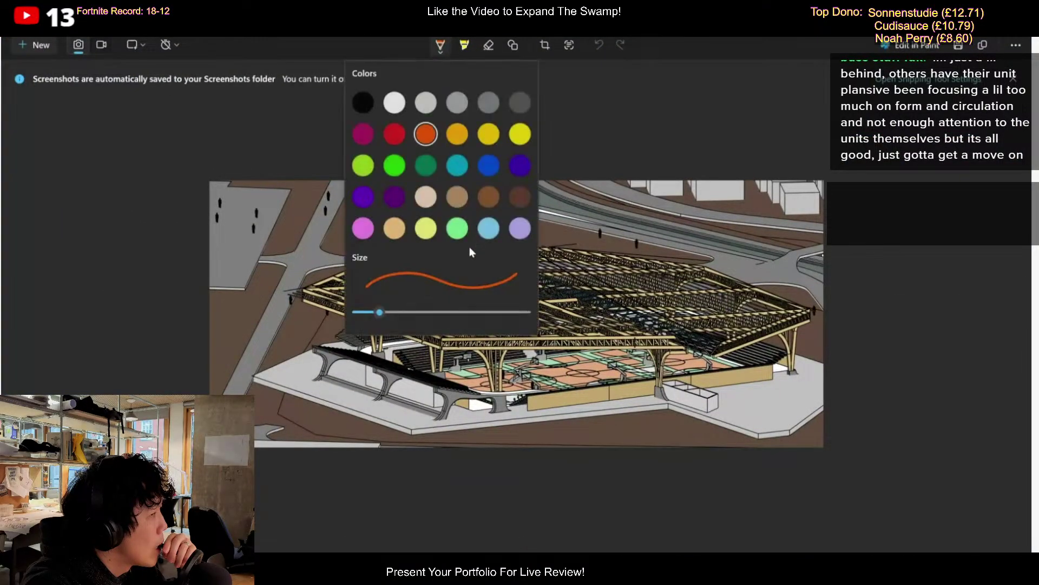
pyautogui.click(230, 216)
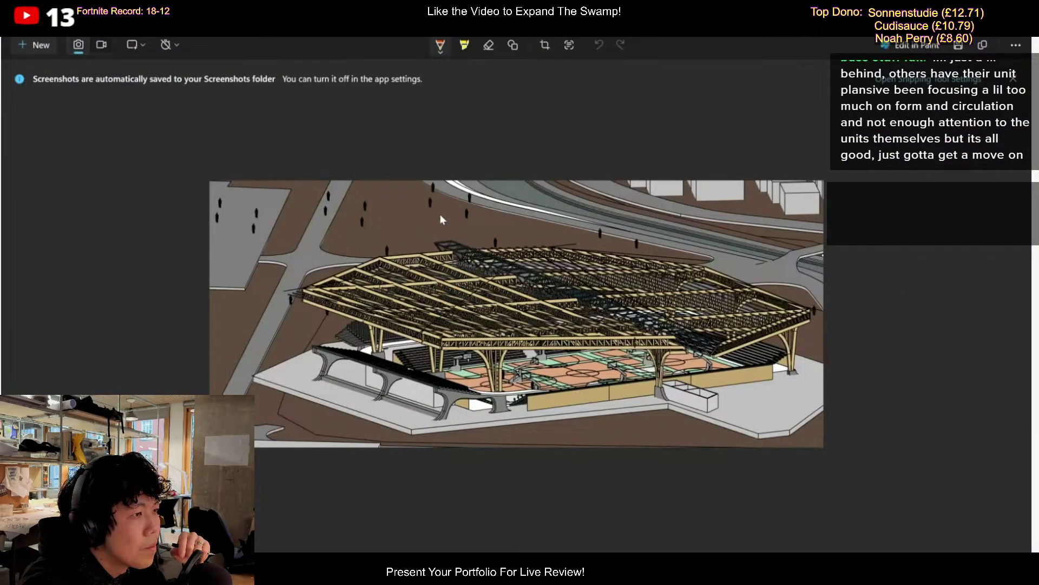
pyautogui.moveTo(439, 213)
pyautogui.mouseDown()
pyautogui.moveTo(598, 333)
pyautogui.moveTo(742, 366)
pyautogui.mouseUp()
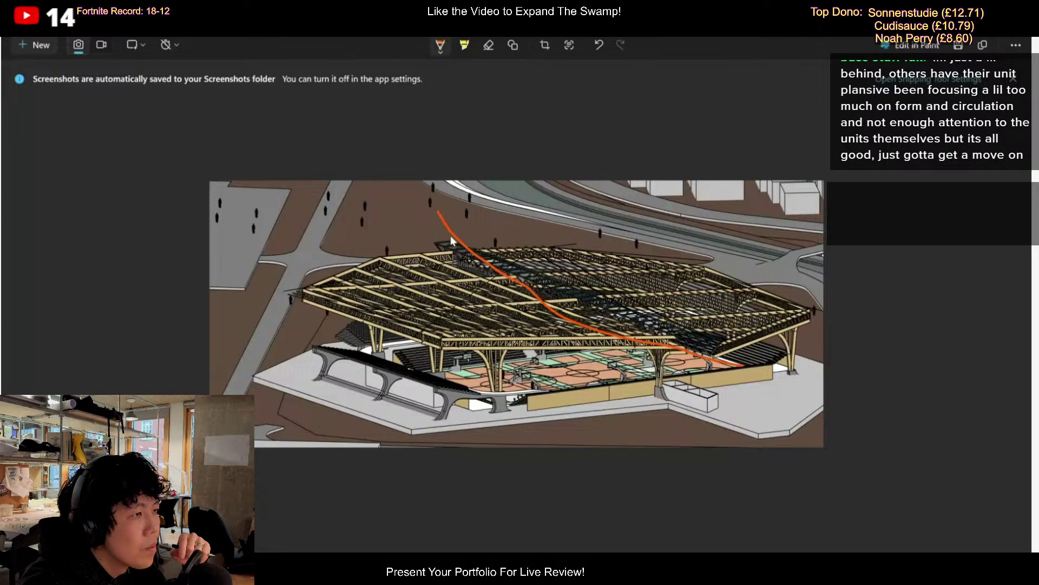
pyautogui.moveTo(446, 222); pyautogui.dragTo(331, 247)
pyautogui.moveTo(332, 249); pyautogui.dragTo(683, 363)
pyautogui.moveTo(517, 282)
pyautogui.mouseDown()
pyautogui.moveTo(387, 348)
pyautogui.moveTo(283, 362)
pyautogui.mouseUp()
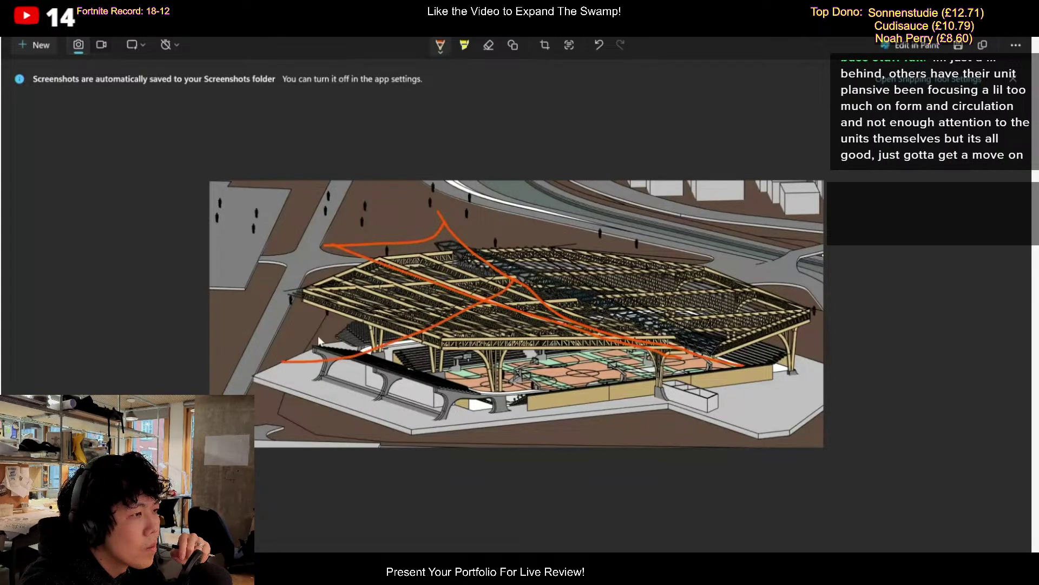
pyautogui.moveTo(288, 325)
pyautogui.mouseDown()
pyautogui.moveTo(490, 292)
pyautogui.moveTo(509, 275)
pyautogui.moveTo(471, 376)
pyautogui.moveTo(415, 390)
pyautogui.mouseUp()
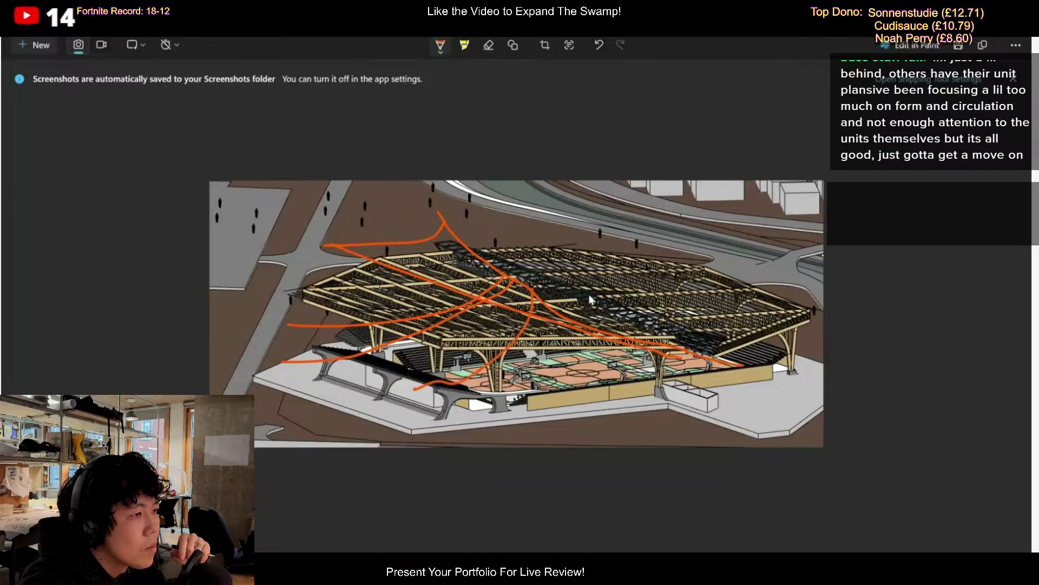
# Sketch more orange ribs sweeping from the spine across both roof halves and draw the curved outer roof edge
pyautogui.moveTo(544, 294); pyautogui.dragTo(783, 327)
pyautogui.moveTo(489, 264); pyautogui.dragTo(697, 282)
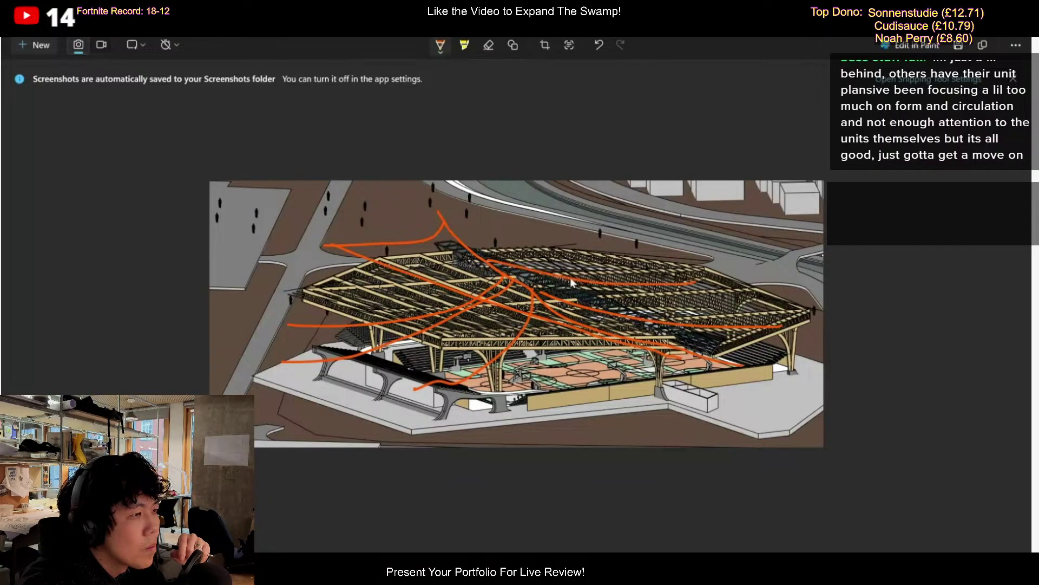
pyautogui.moveTo(485, 260); pyautogui.dragTo(207, 313)
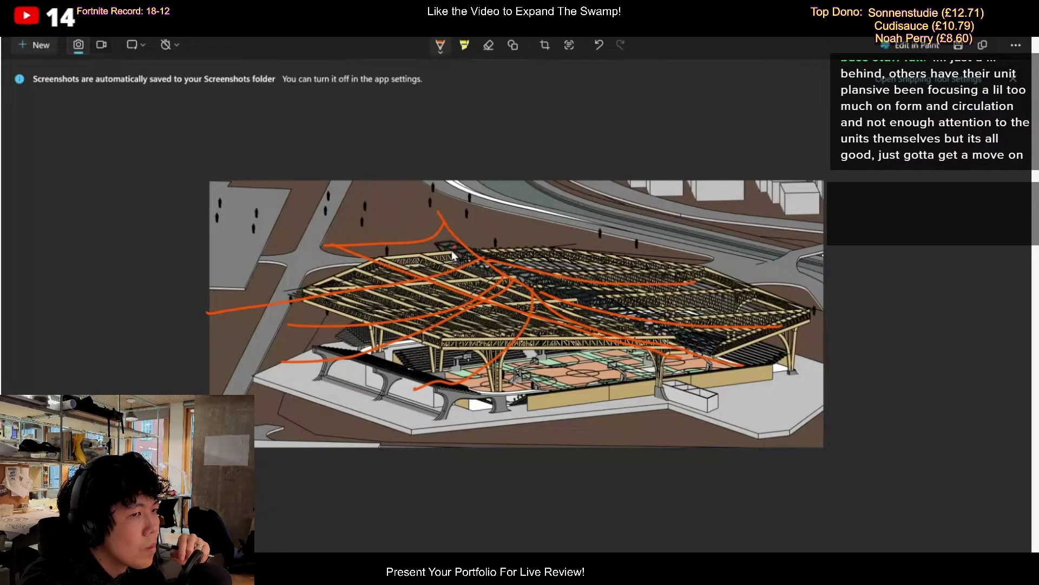
pyautogui.moveTo(452, 250); pyautogui.dragTo(265, 284)
pyautogui.moveTo(473, 251); pyautogui.dragTo(681, 267)
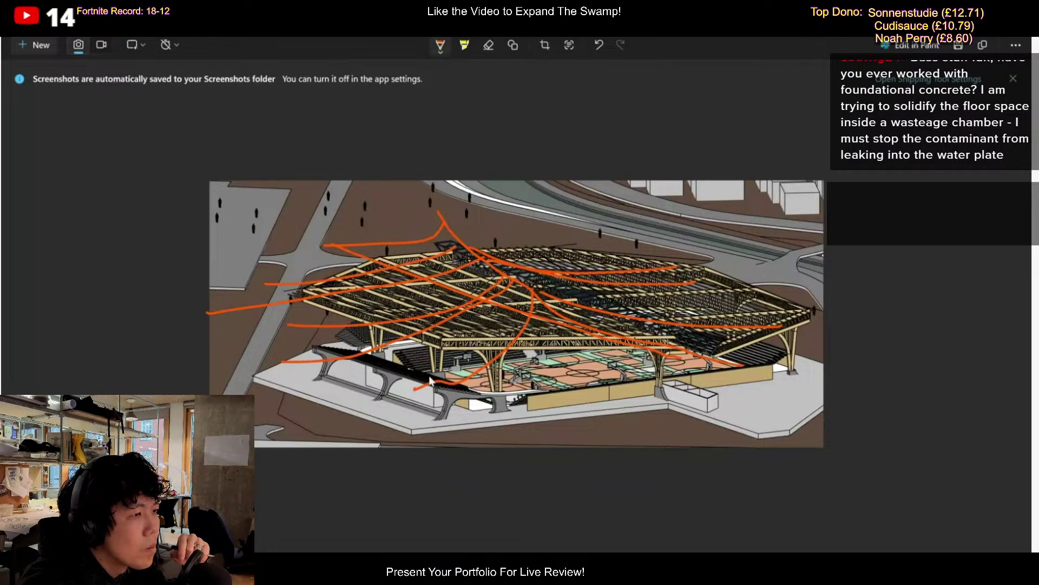
pyautogui.moveTo(336, 324); pyautogui.dragTo(295, 277)
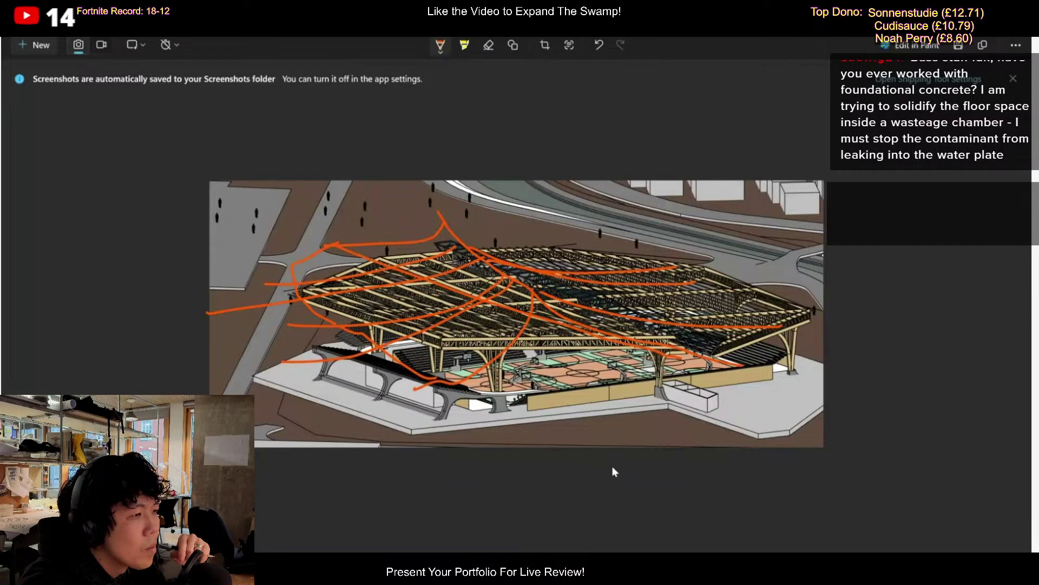
# Find Adobe InDesign 2025 on the computer and open its recent document Project 1 - Living Landscape A4.indd
pyautogui.press('super')
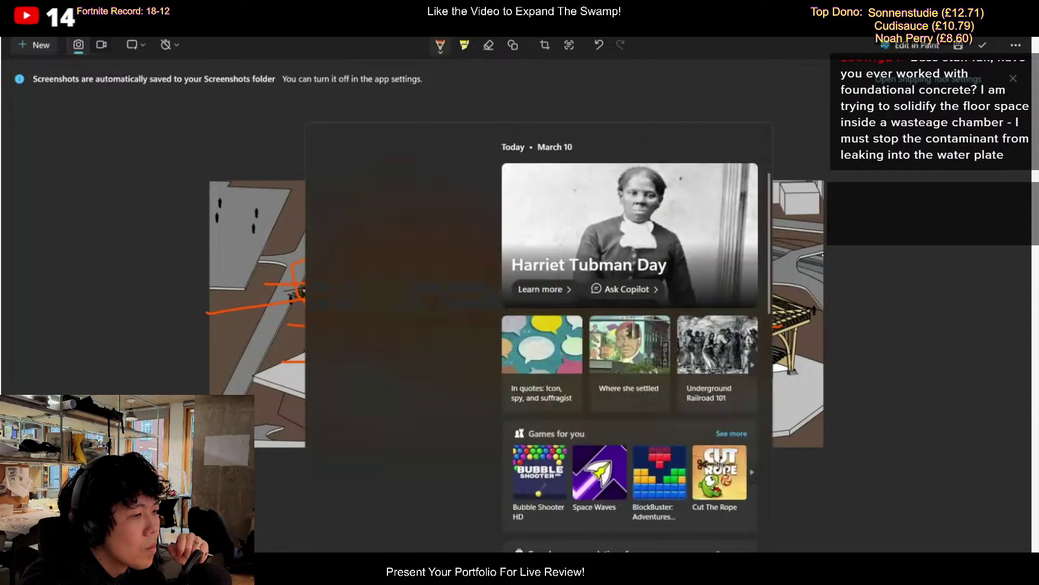
pyautogui.write('INDE')
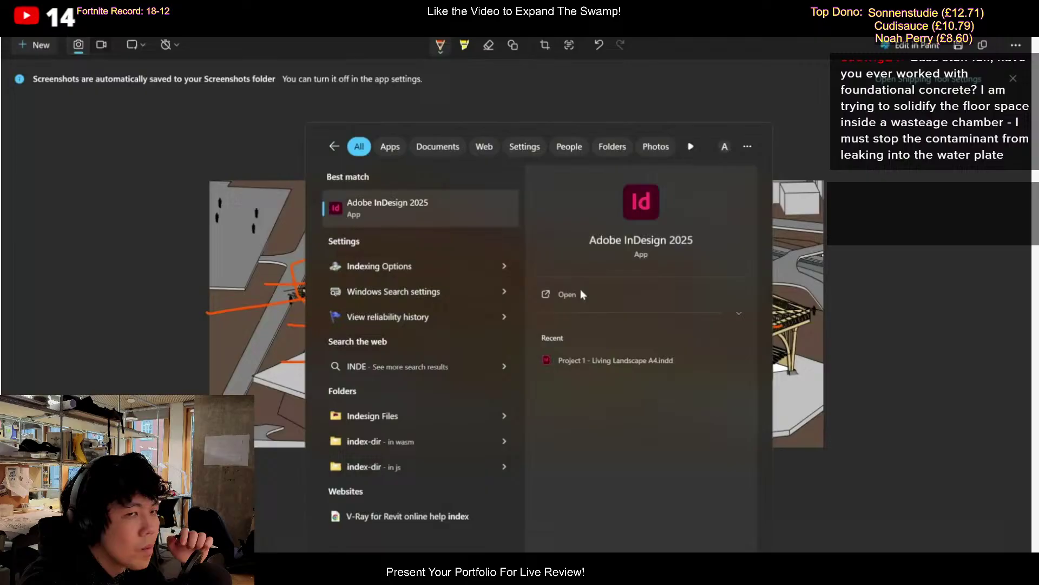
pyautogui.click(574, 361)
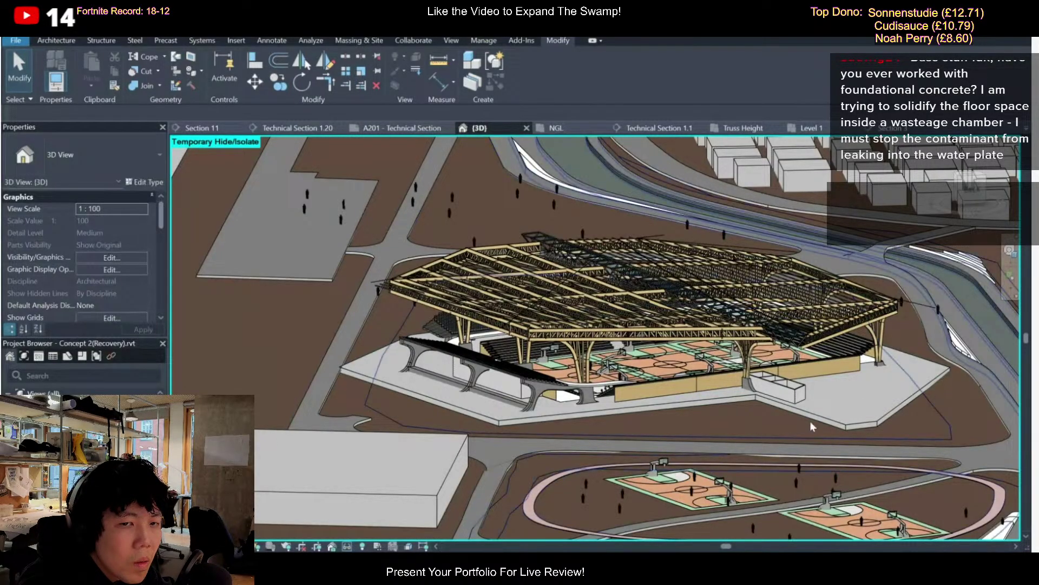
# Examine the arena's exposed roof framing, columns and seating in Revit's 3D view up close and from higher angles
pyautogui.scroll(6, 805, 409)
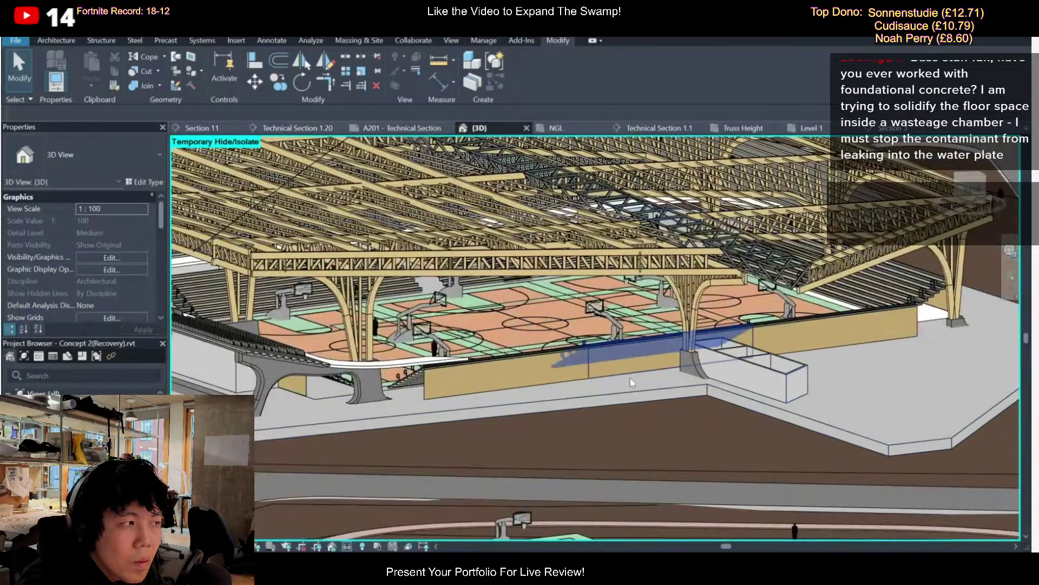
pyautogui.scroll(-2, 685, 404)
pyautogui.press('h')
pyautogui.press('h')
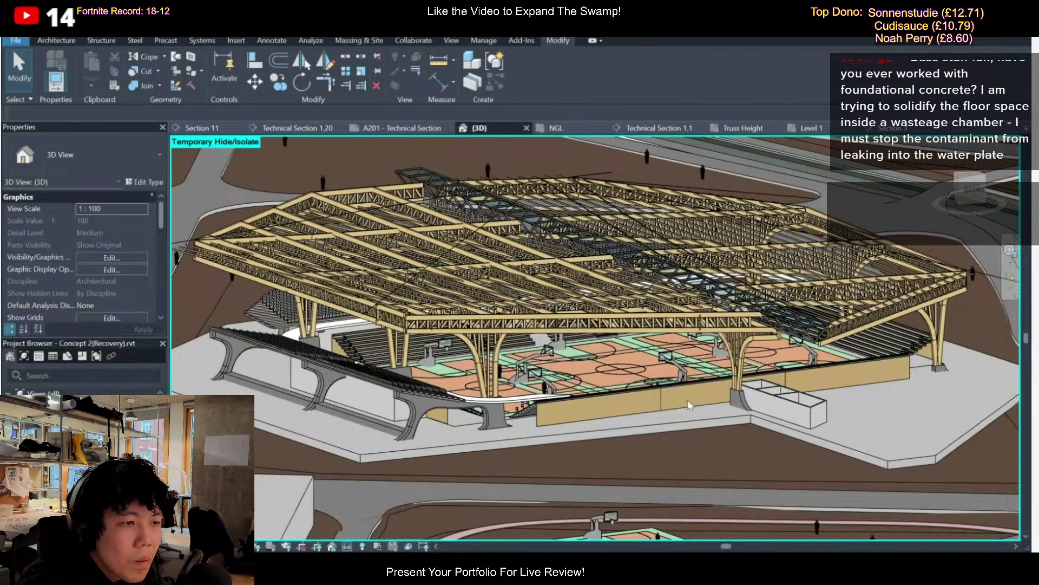
pyautogui.scroll(4, 378, 324)
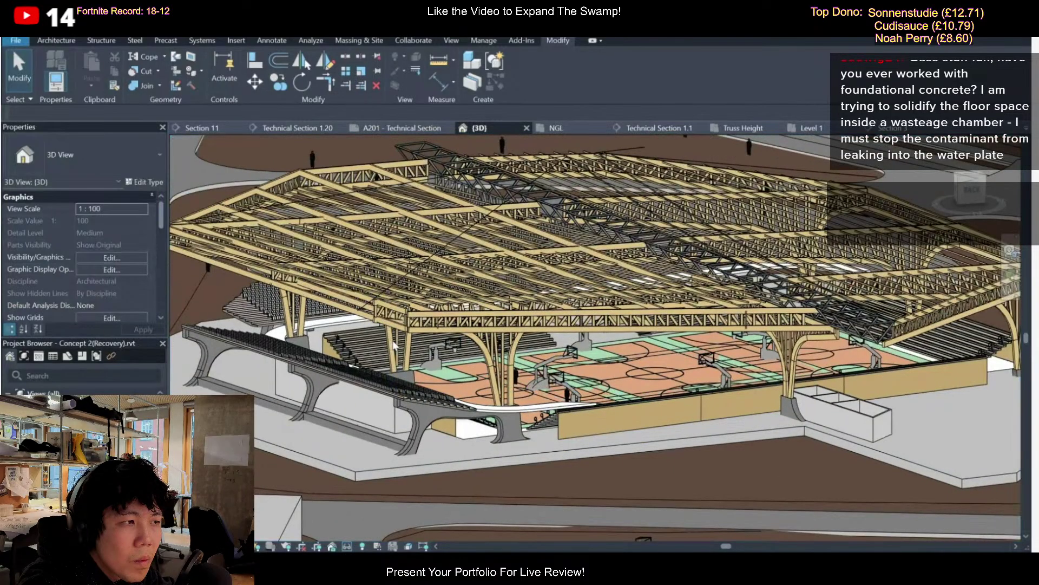
pyautogui.scroll(-6, 378, 324)
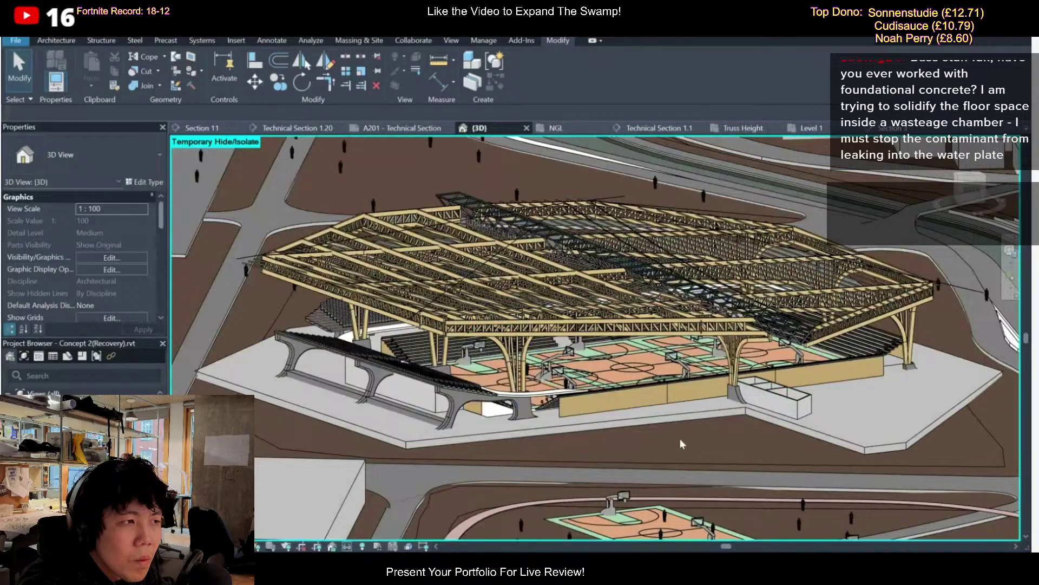
pyautogui.scroll(3, 693, 437)
pyautogui.keyDown('shift'); pyautogui.moveTo(692, 438); pyautogui.dragTo(811, 367, button='middle'); pyautogui.keyUp('shift')
pyautogui.press('h')
pyautogui.press('h')
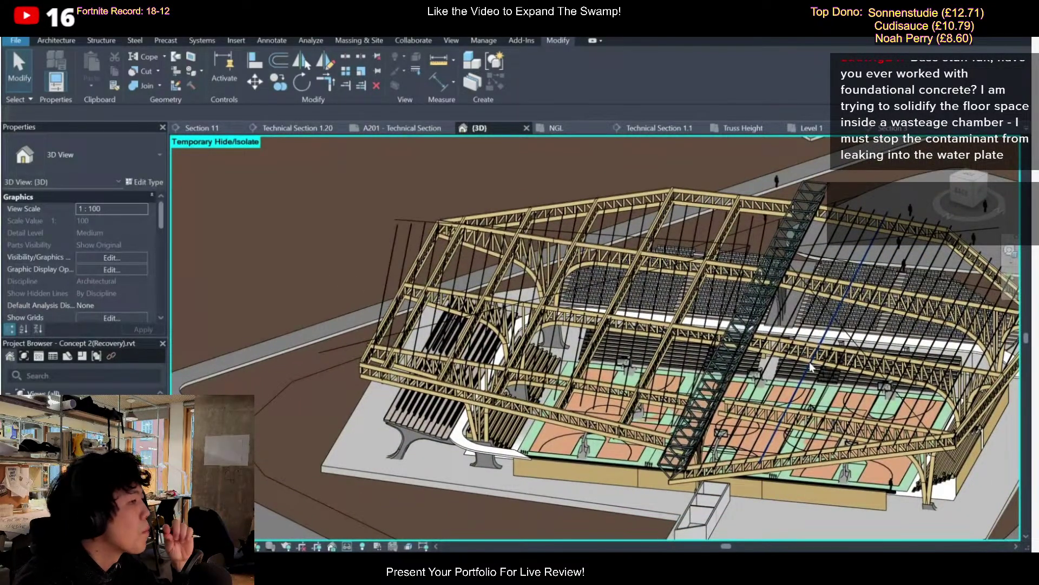
pyautogui.keyDown('shift'); pyautogui.moveTo(764, 330); pyautogui.dragTo(854, 187, button='middle'); pyautogui.keyUp('shift')
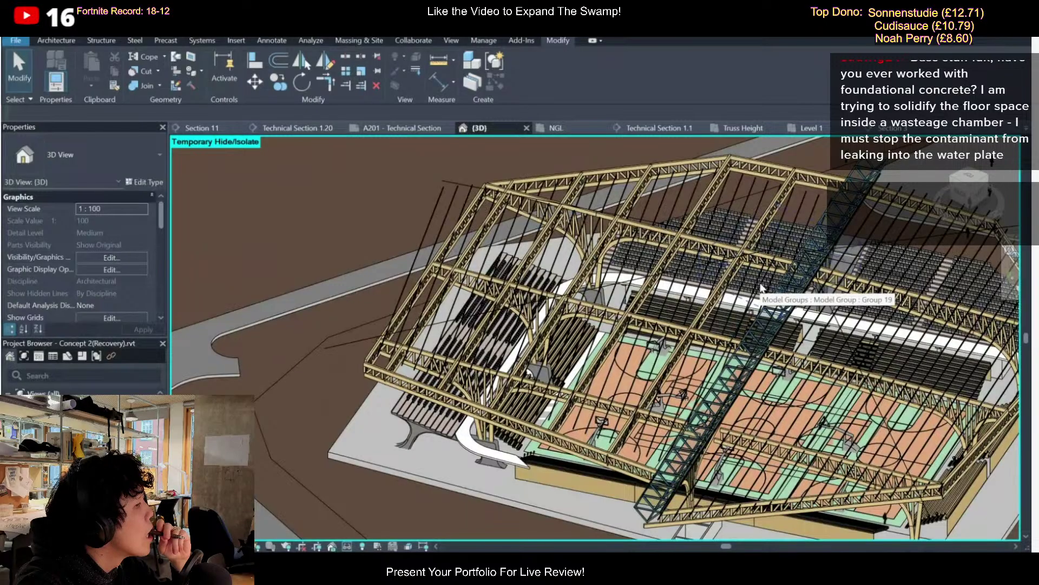
pyautogui.scroll(-2, 763, 287)
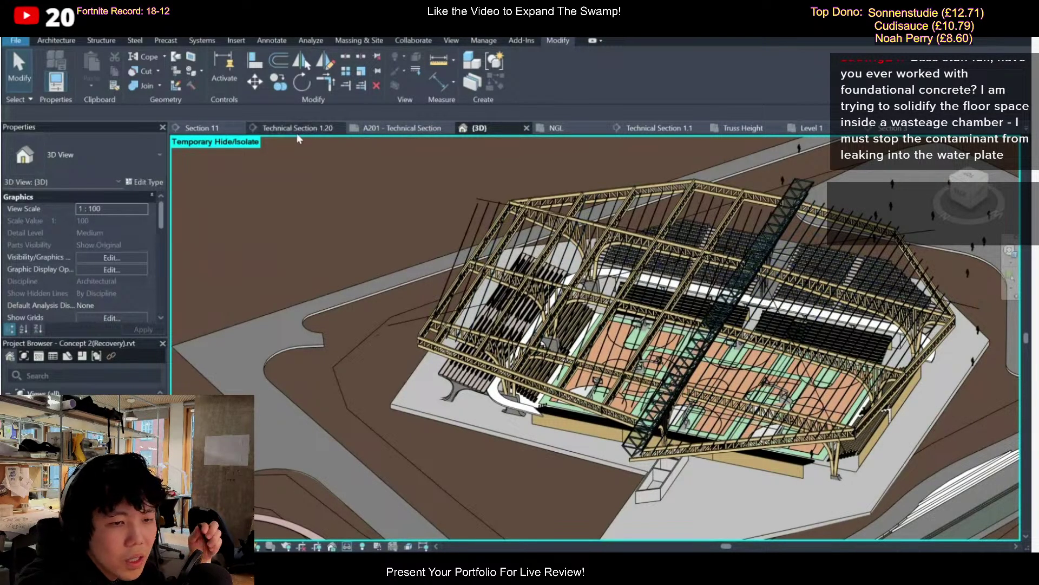
# Review the court and seating layout in the NGL floor plan, and the roof and stand in the A201 technical section
pyautogui.click(579, 128)
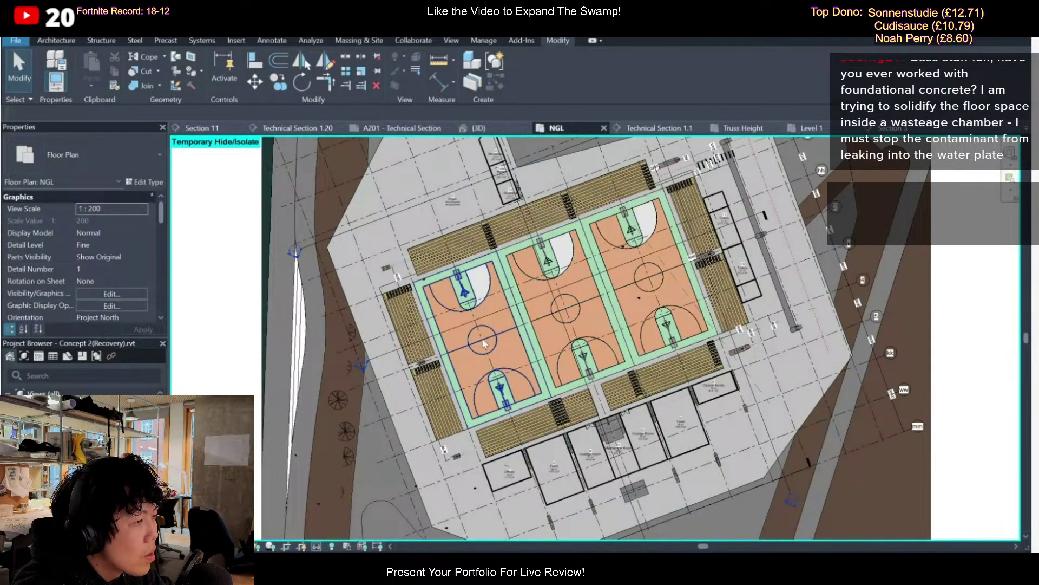
pyautogui.scroll(-1, 671, 433)
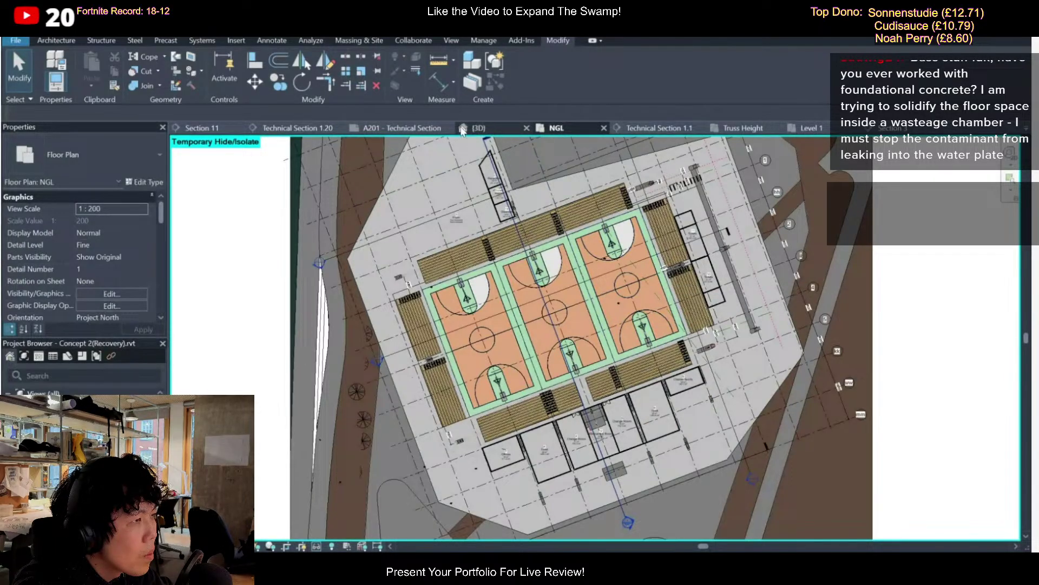
pyautogui.click(403, 128)
pyautogui.scroll(2, 418, 386)
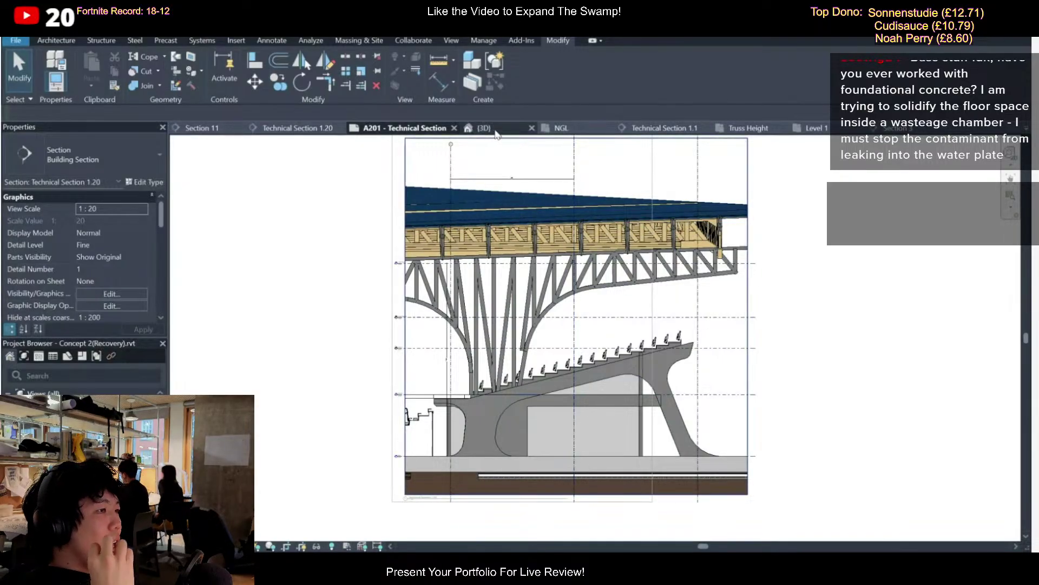
# Compare the 3D roof with and without its blue covering by resetting the temporary hide and hiding the covering again
pyautogui.click(479, 127)
pyautogui.keyDown('shift'); pyautogui.moveTo(686, 461); pyautogui.dragTo(659, 467, button='middle'); pyautogui.keyUp('shift')
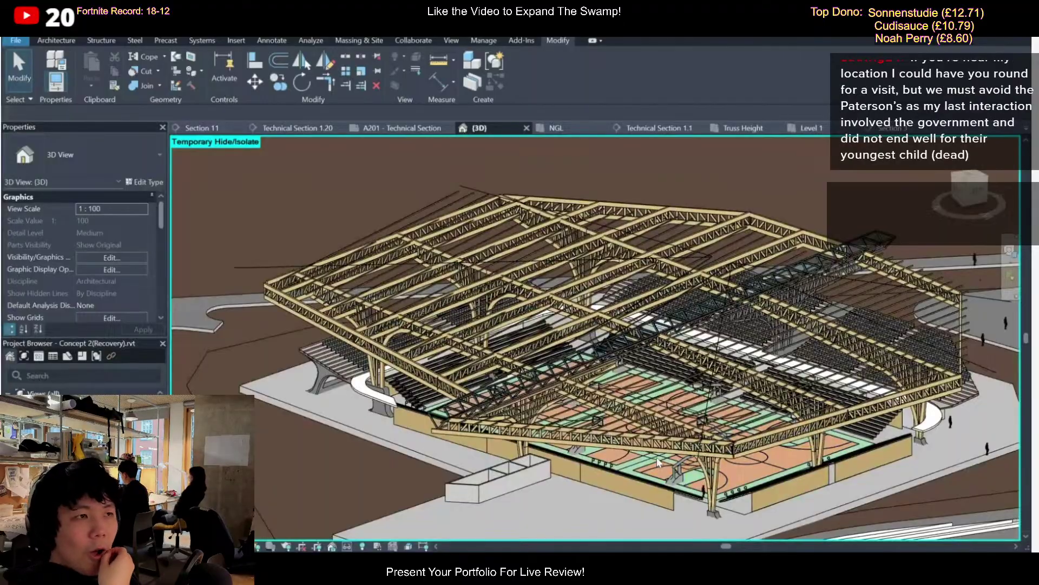
pyautogui.press('h')
pyautogui.press('r')
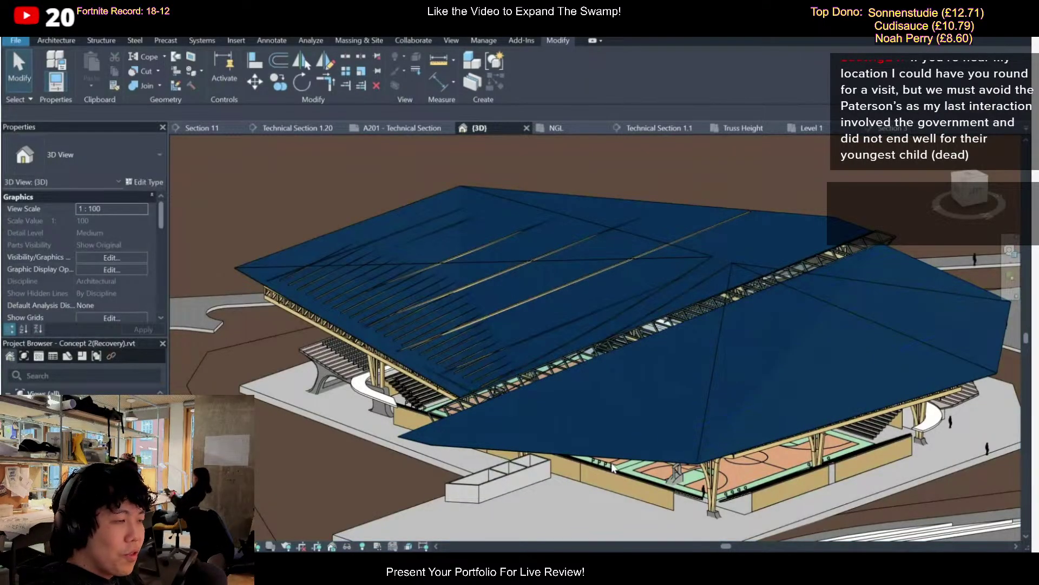
pyautogui.press('h')
pyautogui.press('h')
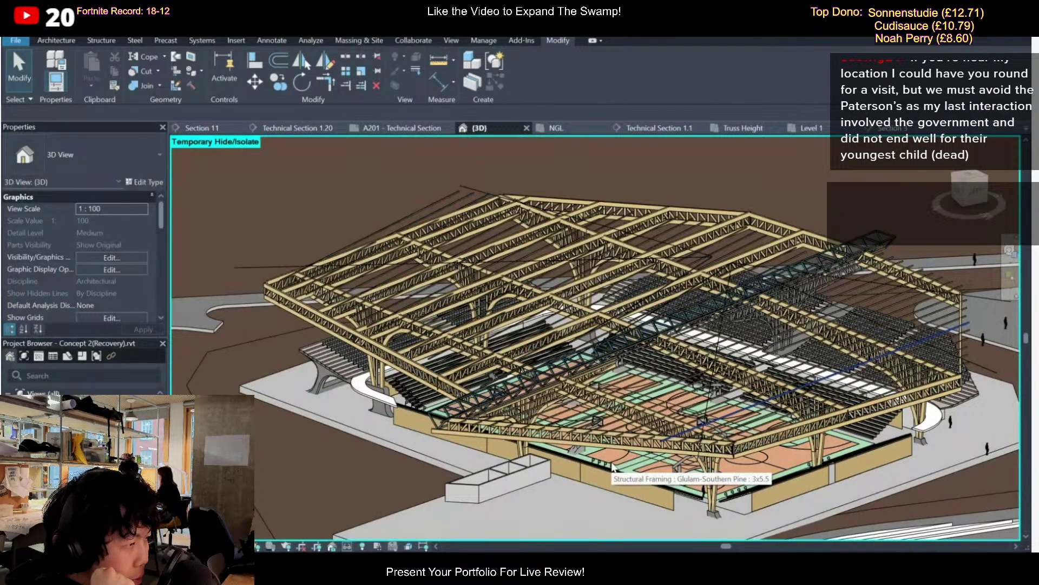
pyautogui.scroll(-1, 613, 467)
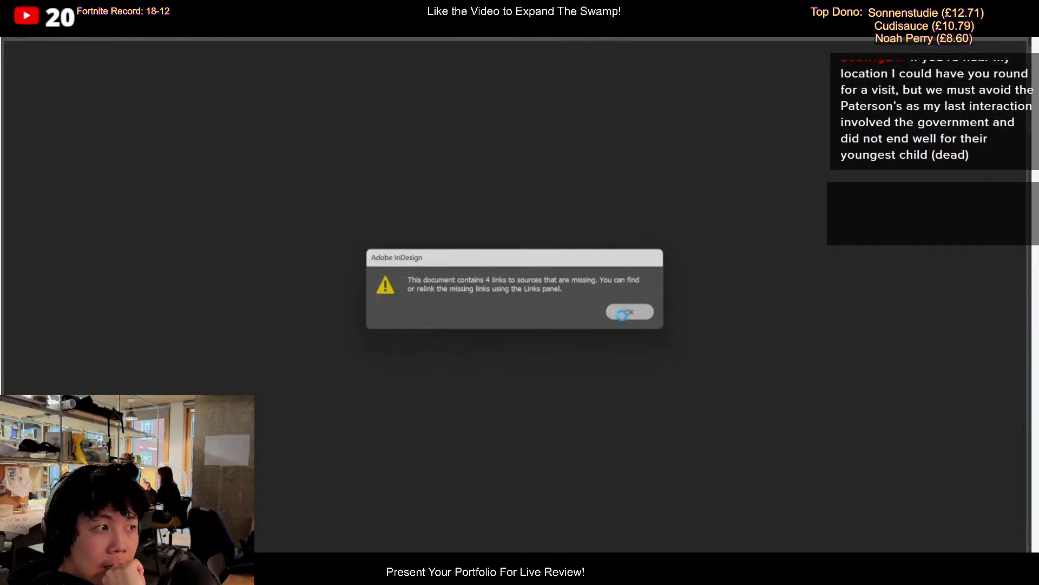
# Dismiss the missing links and missing fonts notices and the blank InDesign window to reach the precedent section drawing
pyautogui.click(624, 313)
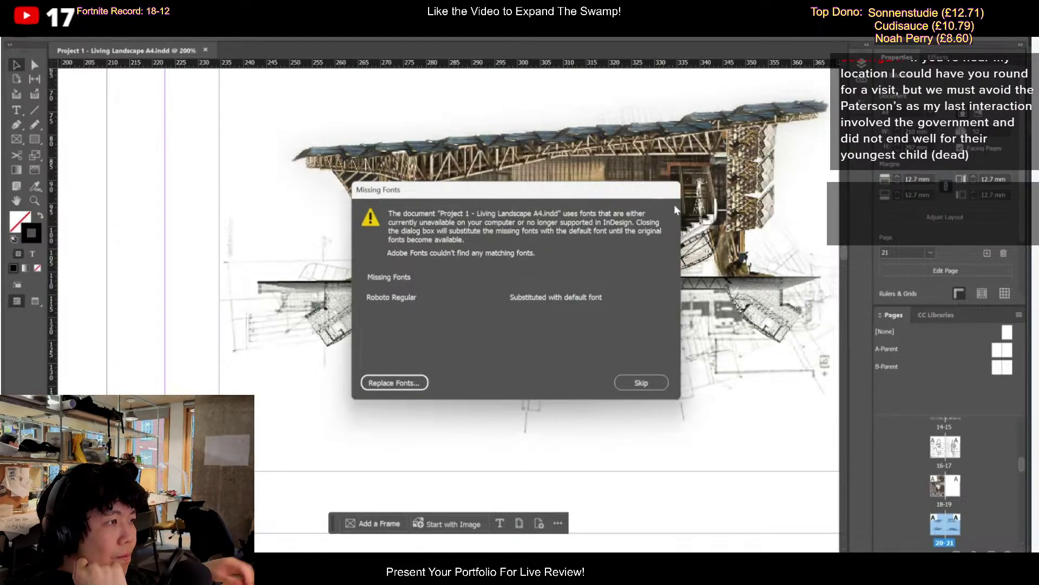
pyautogui.click(648, 381)
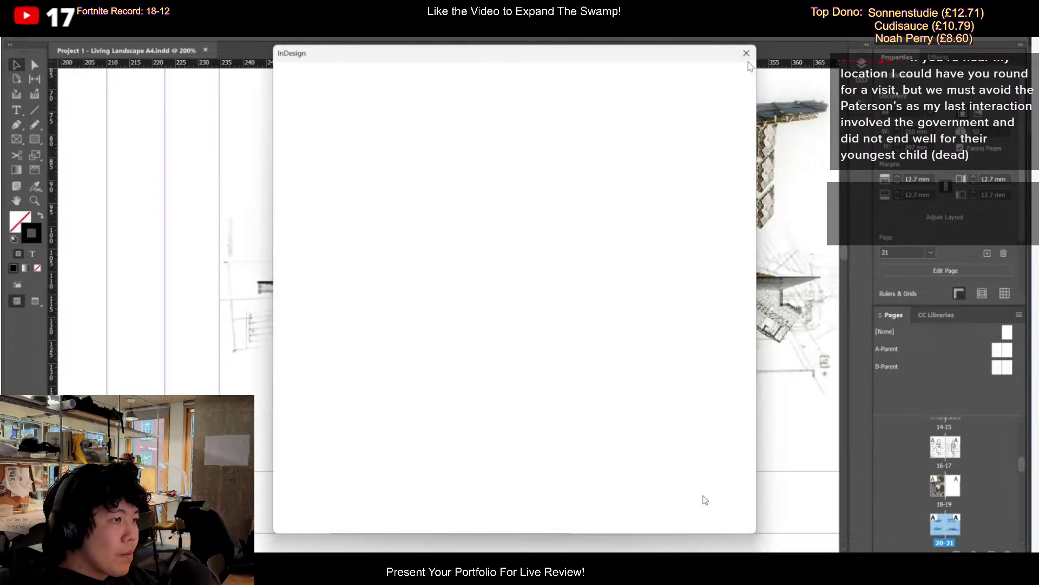
pyautogui.click(746, 53)
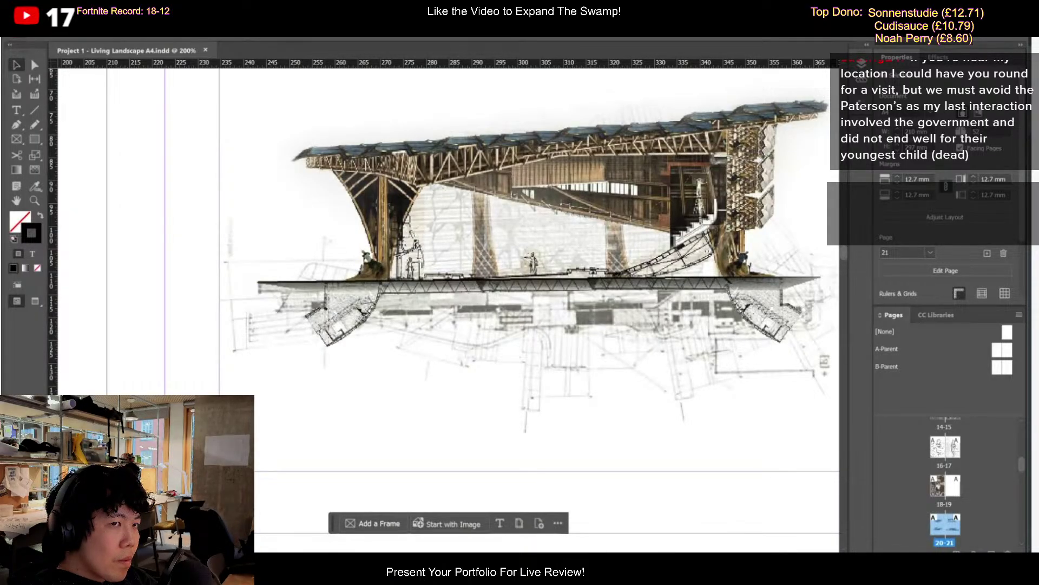
# Bring up a snip of the section drawing, close the InDesign error report without sending it, and maximise the snip
pyautogui.hotkey('alt', 'Tab')
pyautogui.hotkey('alt', 'Tab')
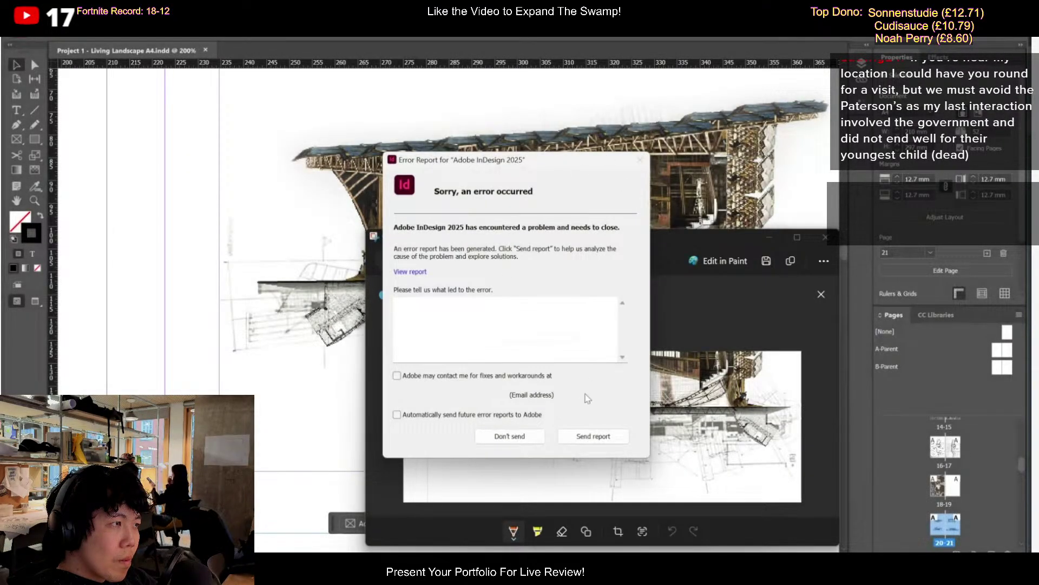
pyautogui.click(510, 436)
pyautogui.moveTo(606, 244); pyautogui.dragTo(436, 37)
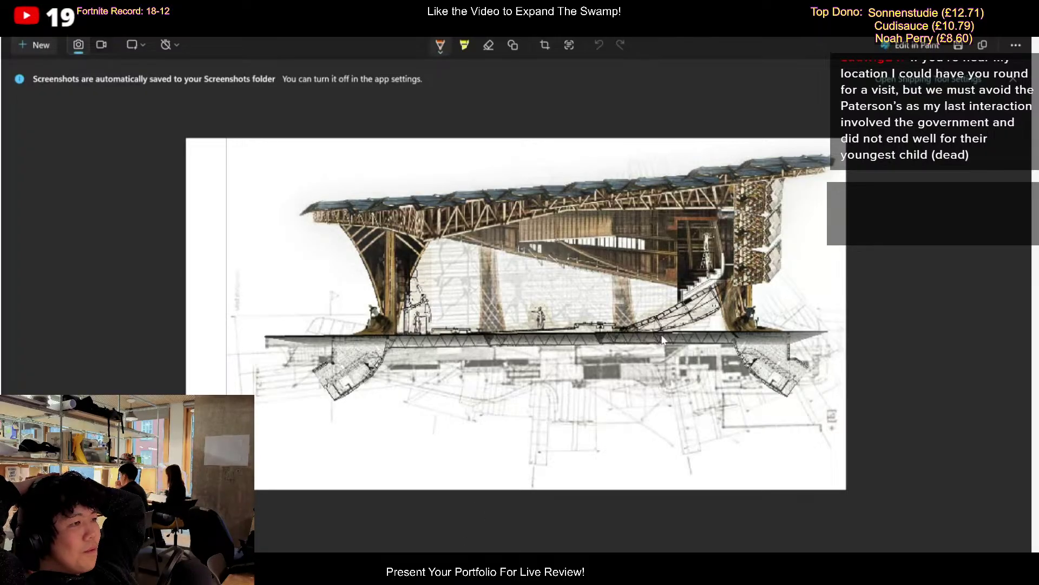
# Put away the Revit Files folder window and return to Revit to view the arena's roof trusses in 3D
pyautogui.hotkey('alt', 'Tab')
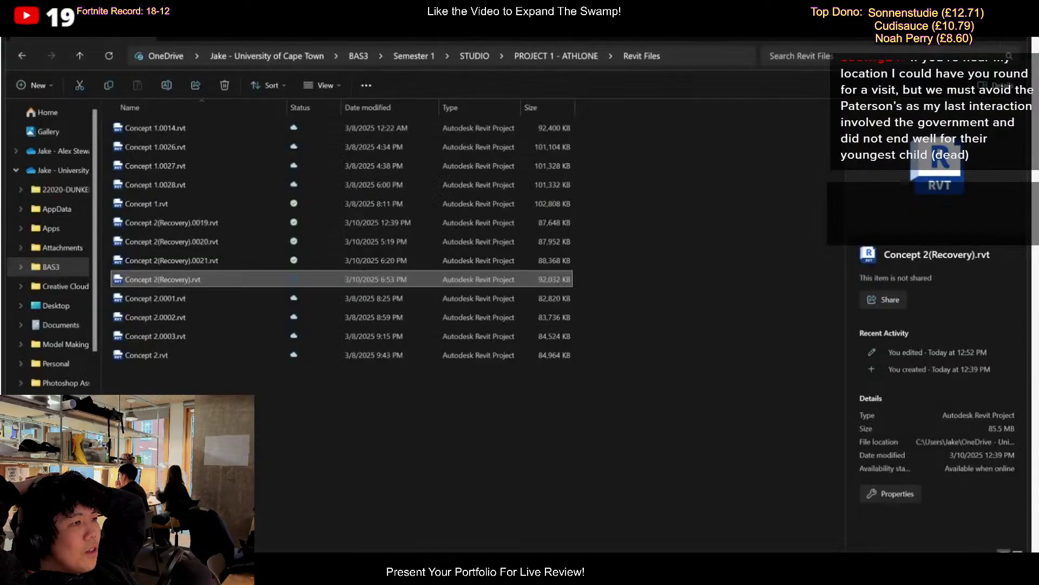
pyautogui.click(952, 47)
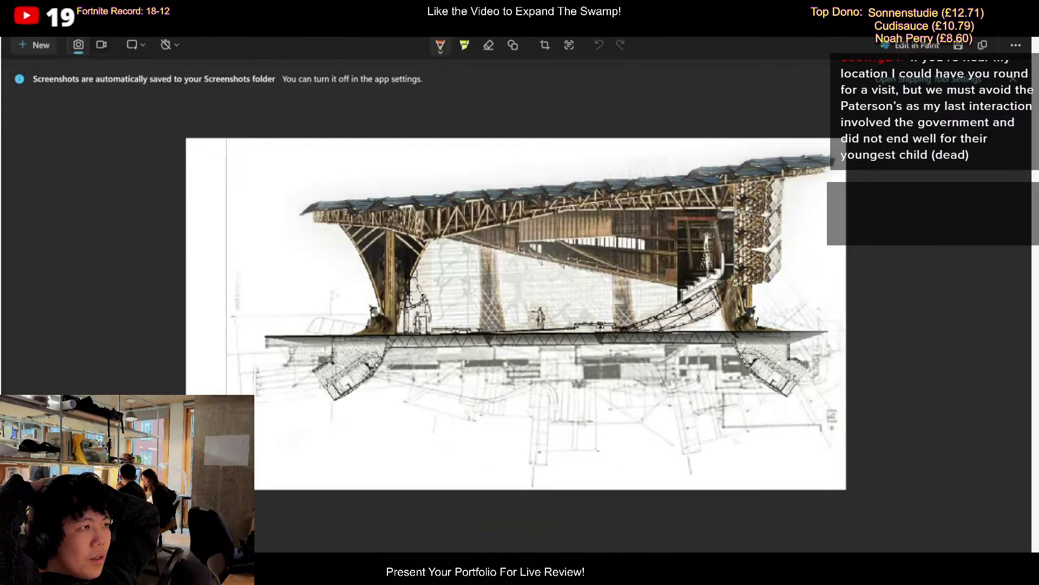
pyautogui.hotkey('alt', 'Tab')
pyautogui.moveTo(550, 397)
pyautogui.keyDown('shift'); pyautogui.mouseDown(button='middle')
pyautogui.moveTo(608, 382)
pyautogui.moveTo(565, 378)
pyautogui.mouseUp(button='middle'); pyautogui.keyUp('shift')
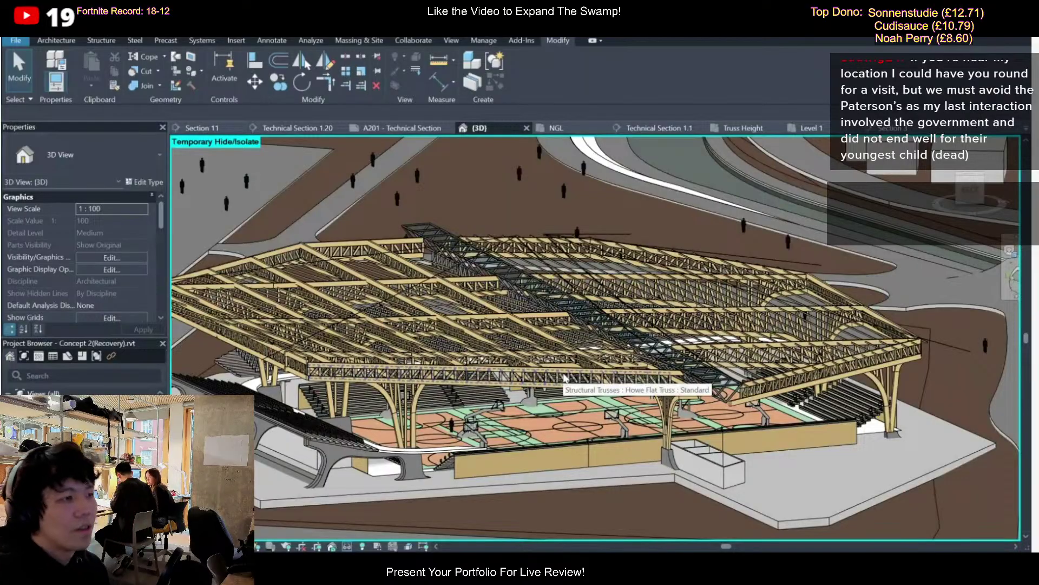
pyautogui.scroll(-2, 467, 307)
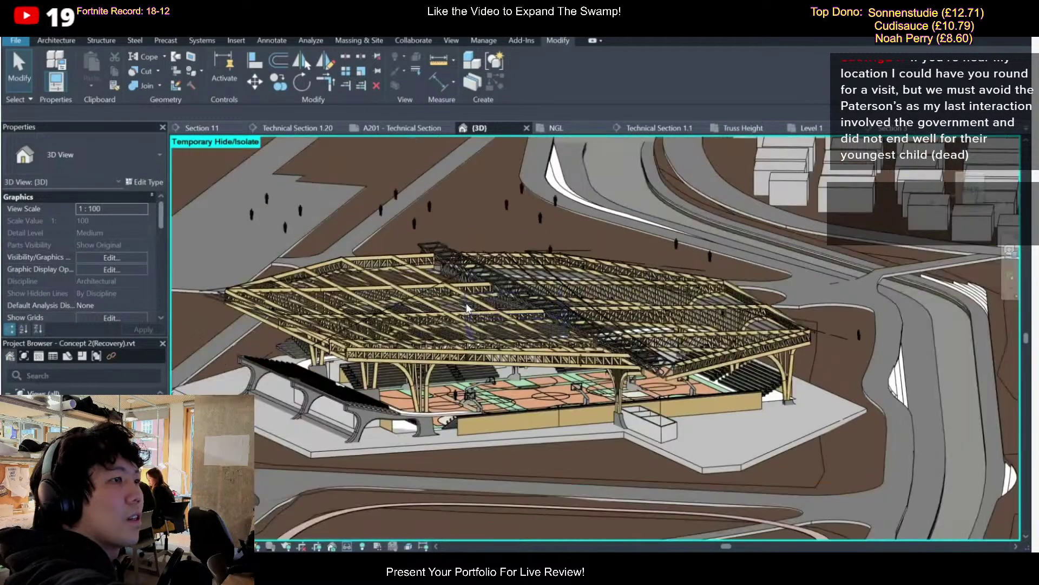
# Inspect the trusses and glulam joists of the arena roof in 3D, both close up and as a whole
pyautogui.scroll(1, 465, 325)
pyautogui.scroll(1, 452, 377)
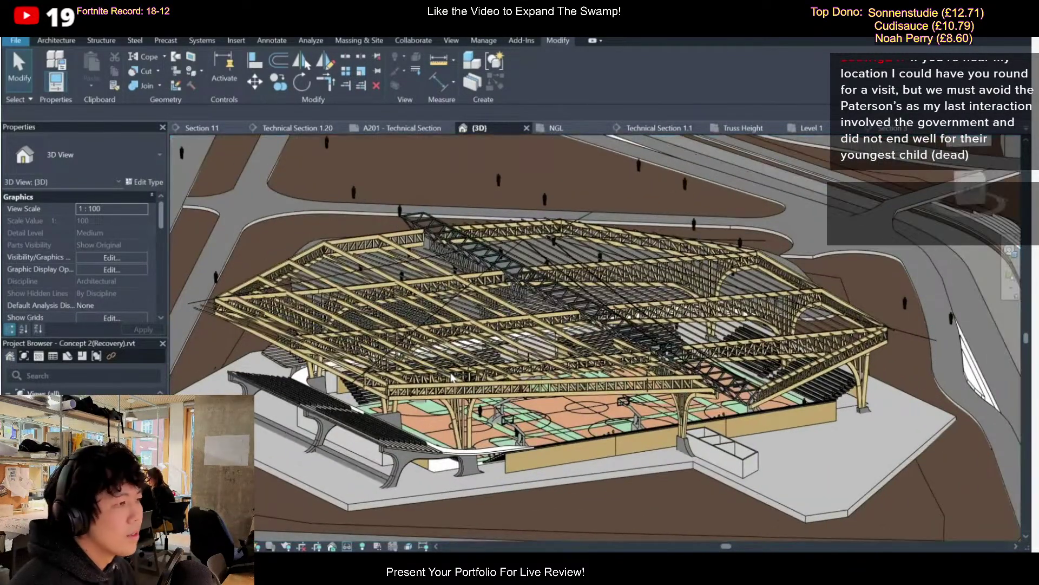
pyautogui.scroll(3, 452, 377)
pyautogui.click(633, 379)
pyautogui.scroll(-1, 636, 375)
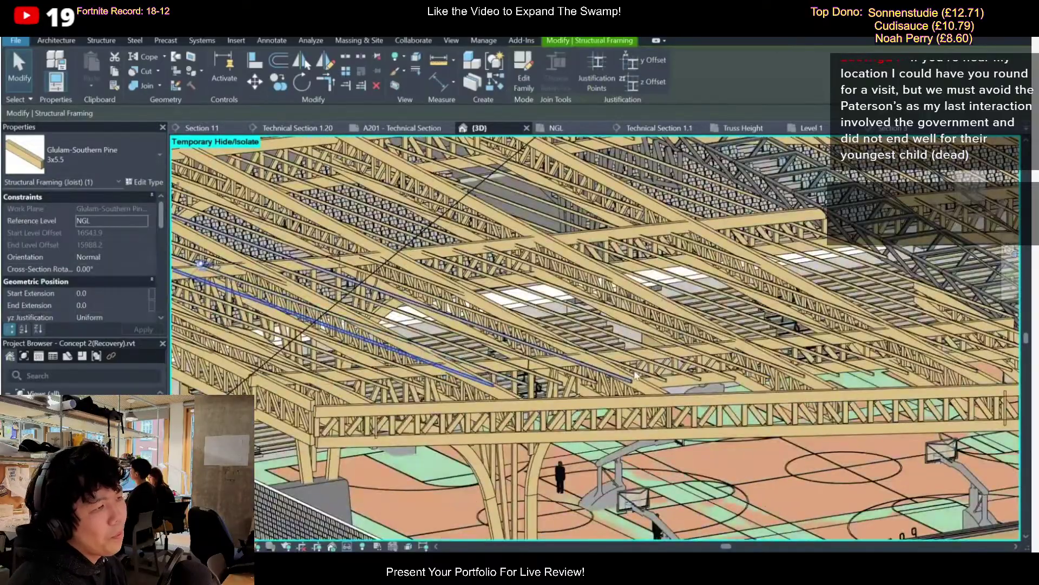
pyautogui.press('Escape')
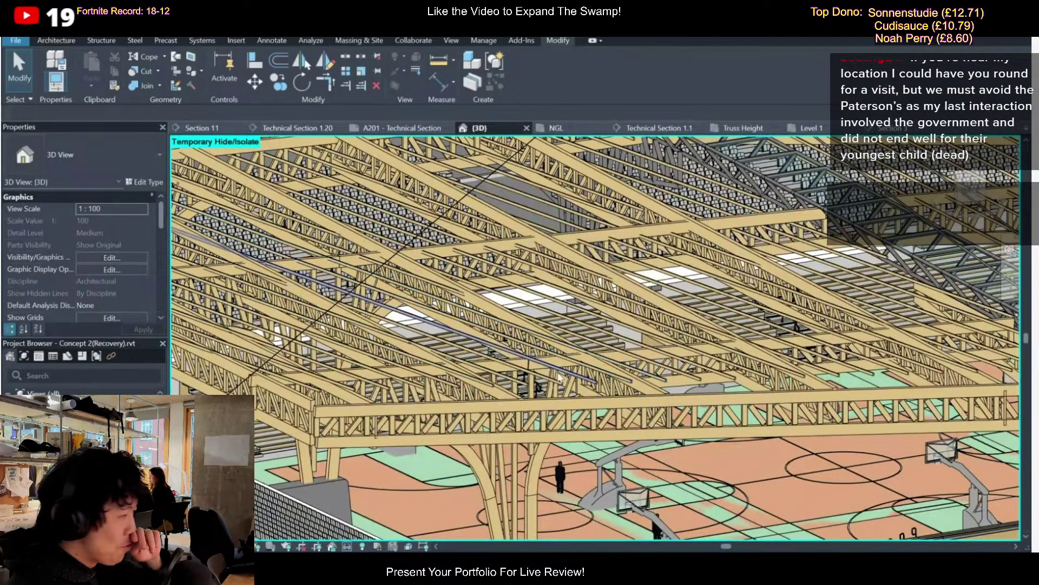
pyautogui.scroll(-6, 557, 378)
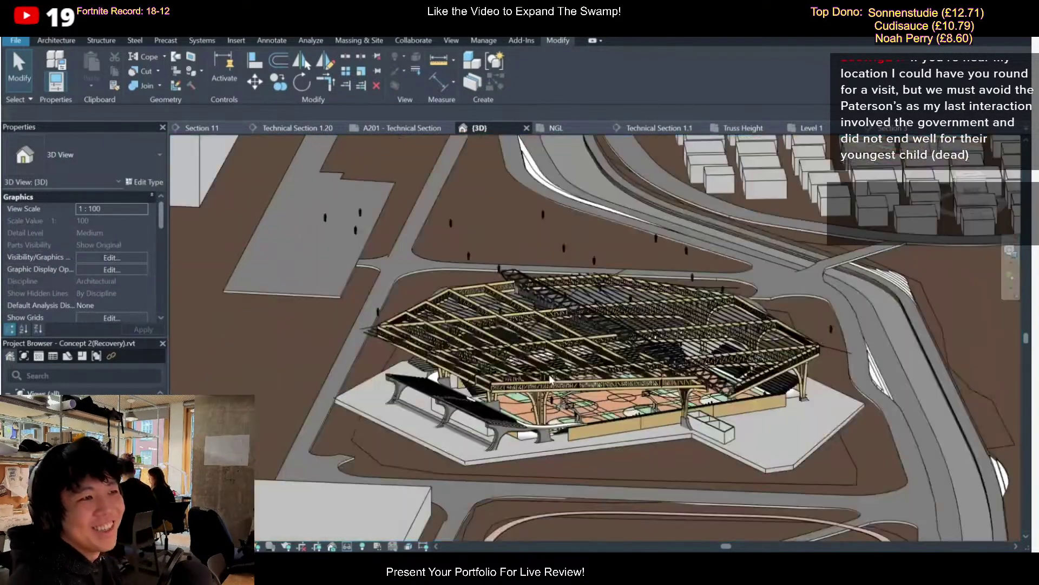
pyautogui.scroll(-2, 550, 379)
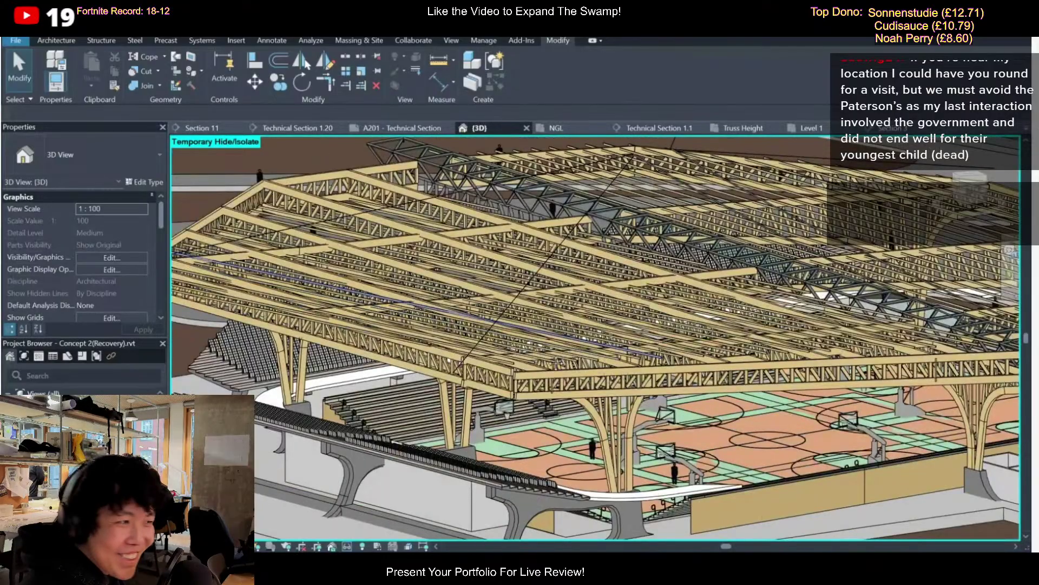
pyautogui.moveTo(597, 360); pyautogui.dragTo(518, 374, button='middle')
# Temporarily hide every Glulam-Southern Pine 3x5.5 joist in the 3D view and look over the remaining roof trusses
pyautogui.click(519, 374)
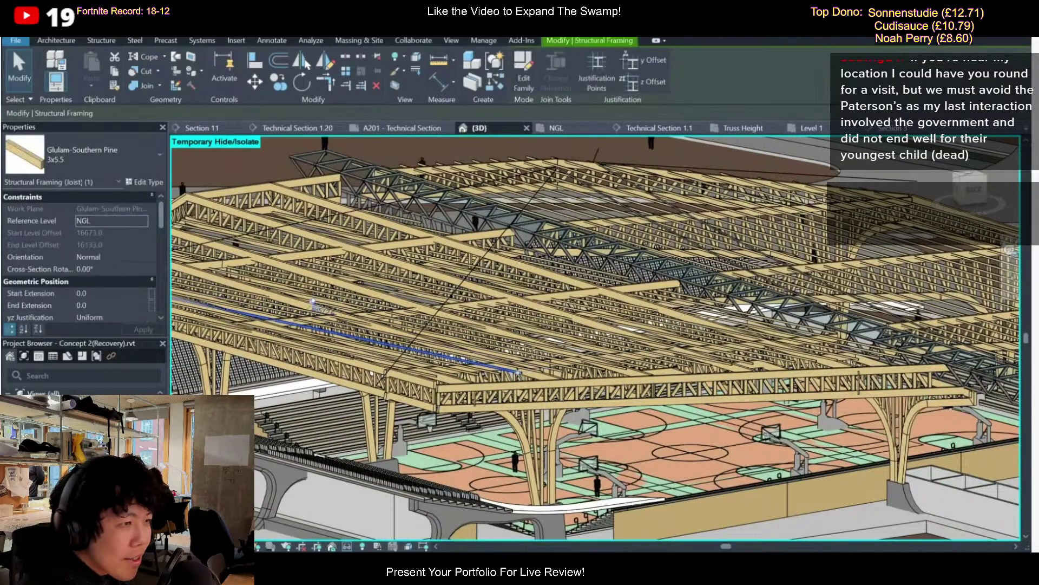
pyautogui.press('s')
pyautogui.press('a')
pyautogui.press('h')
pyautogui.press('h')
pyautogui.scroll(-4, 519, 373)
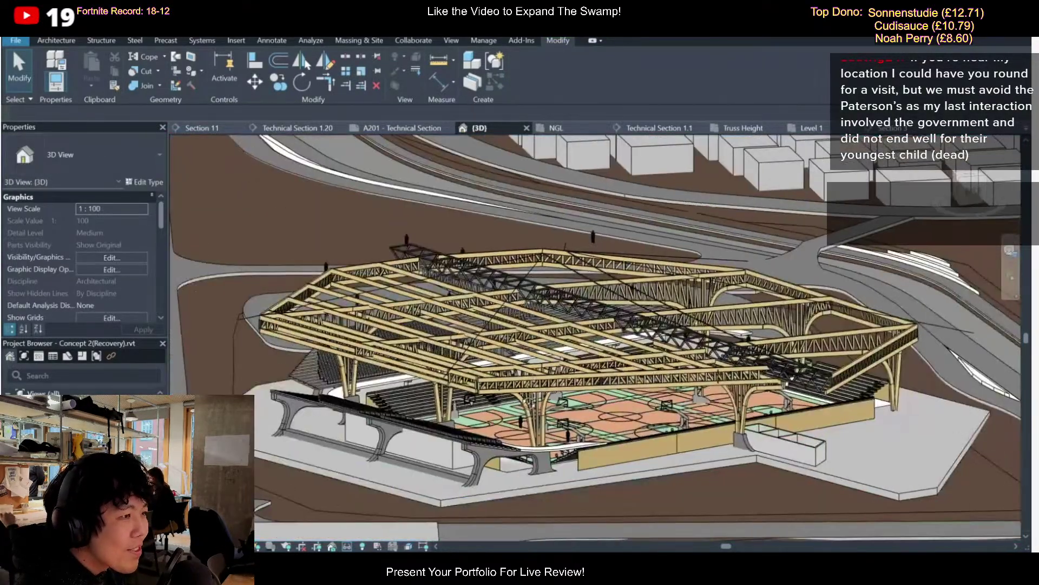
pyautogui.keyDown('shift'); pyautogui.moveTo(519, 374); pyautogui.dragTo(540, 386, button='middle'); pyautogui.keyUp('shift')
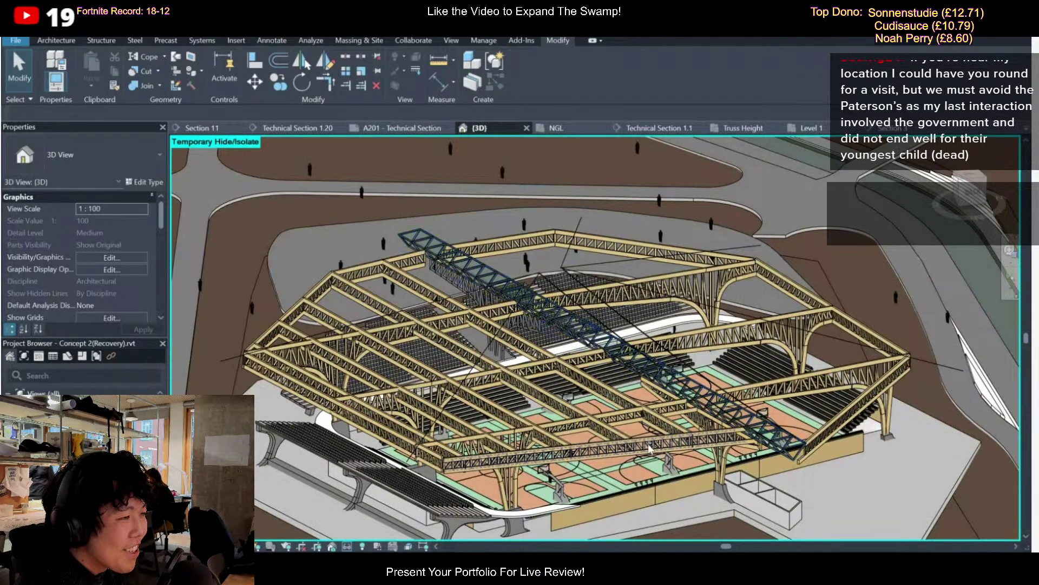
pyautogui.keyDown('shift'); pyautogui.moveTo(542, 382); pyautogui.dragTo(627, 352, button='middle'); pyautogui.keyUp('shift')
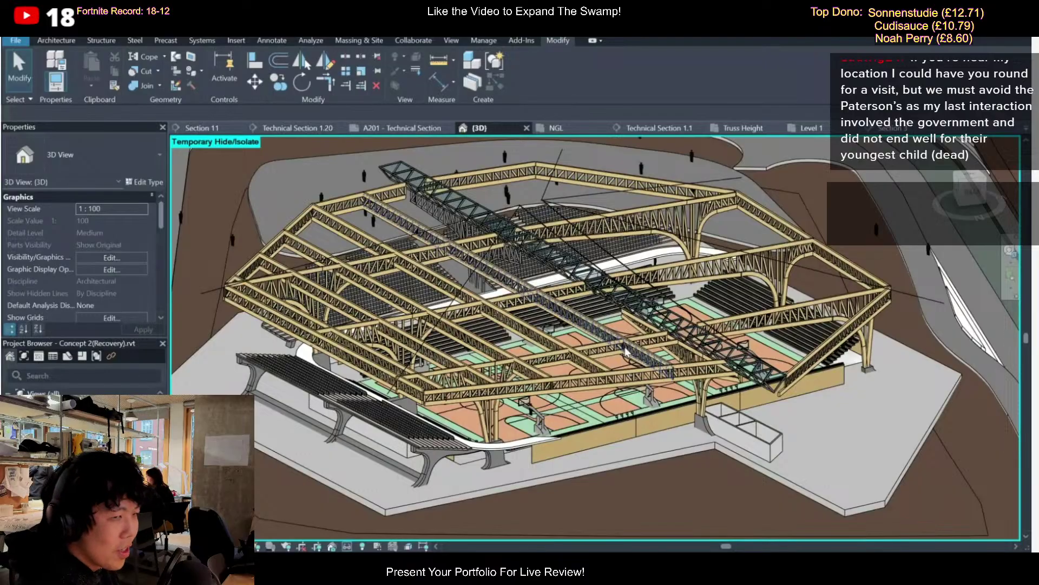
# Check the court layout on the NGL floor plan and return to the 3D view
pyautogui.click(569, 131)
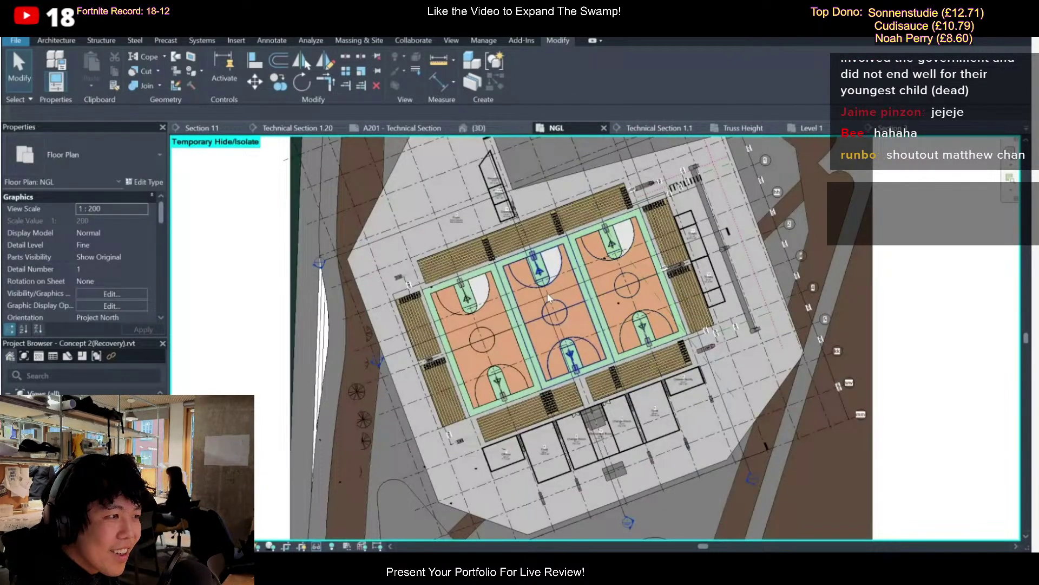
pyautogui.scroll(3, 548, 297)
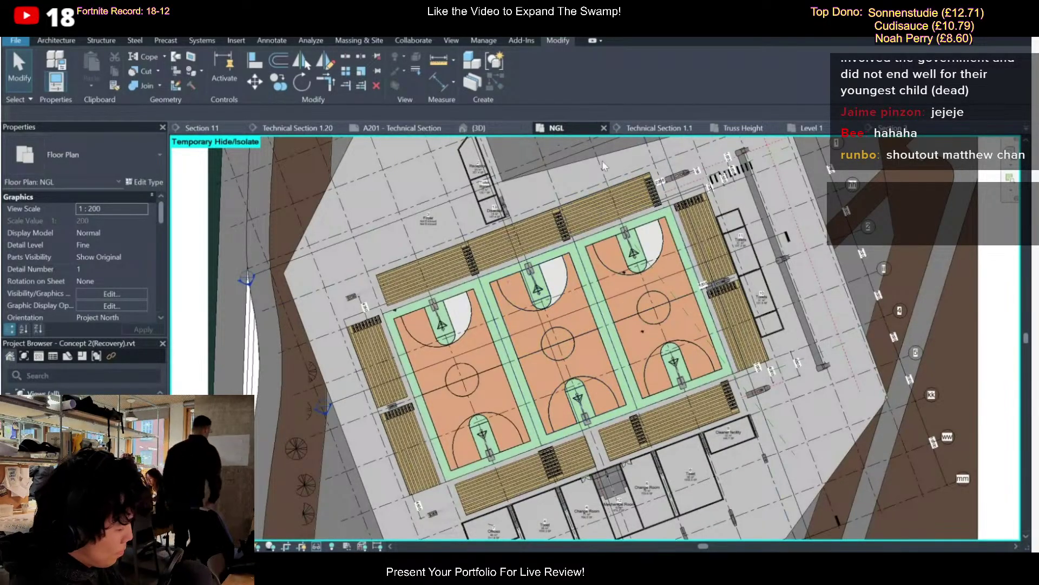
pyautogui.click(477, 129)
# Temporarily hide the element at the base of the grey steel column between the upper stands and inspect the cleared area
pyautogui.scroll(5, 568, 358)
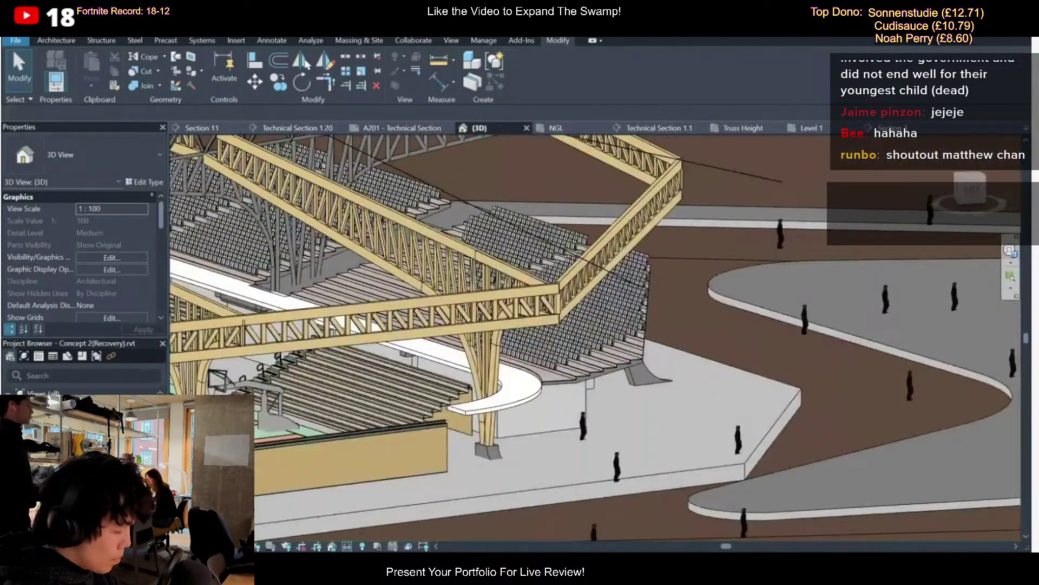
pyautogui.keyDown('shift'); pyautogui.moveTo(388, 284); pyautogui.dragTo(750, 382, button='middle'); pyautogui.keyUp('shift')
pyautogui.press('h')
pyautogui.press('h')
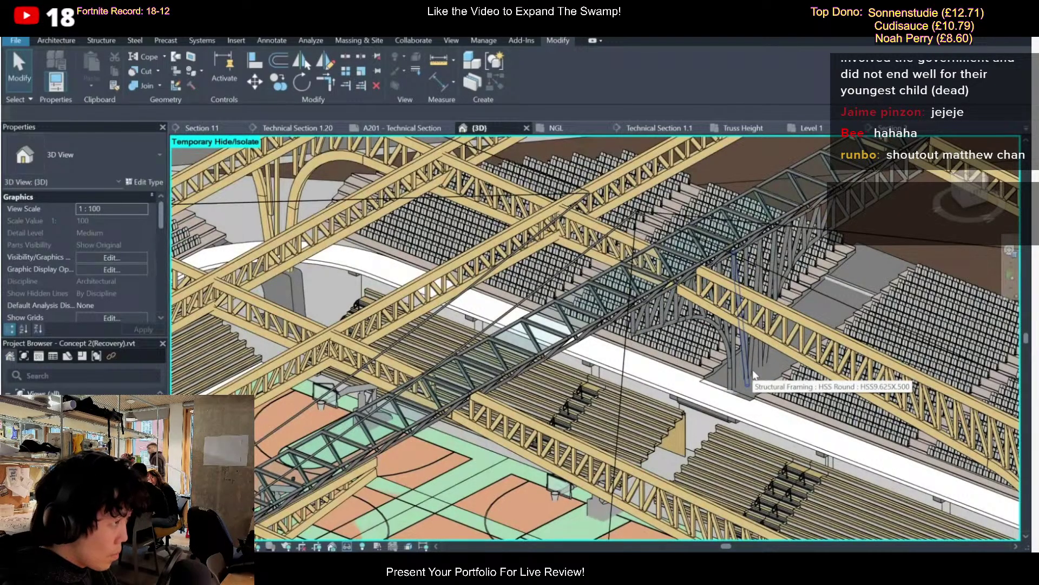
pyautogui.click(750, 393)
pyautogui.press('h')
pyautogui.press('h')
pyautogui.scroll(3, 751, 395)
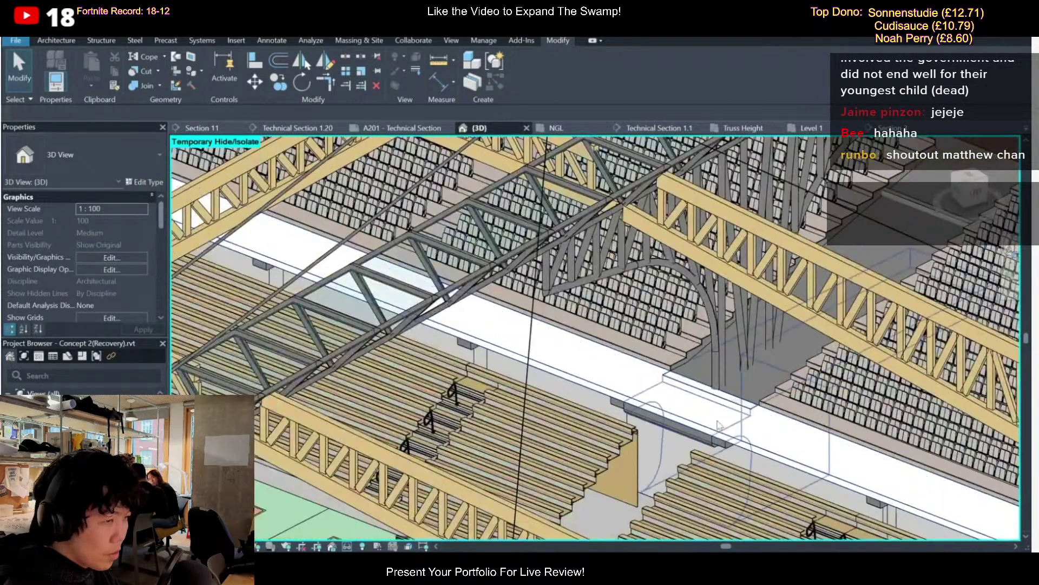
pyautogui.scroll(3, 685, 414)
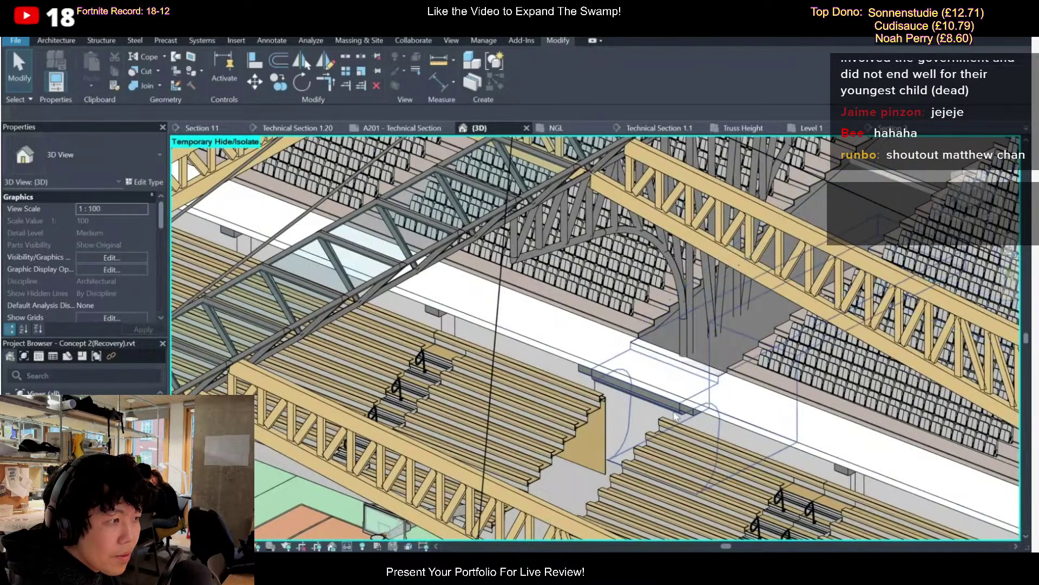
pyautogui.scroll(-4, 691, 390)
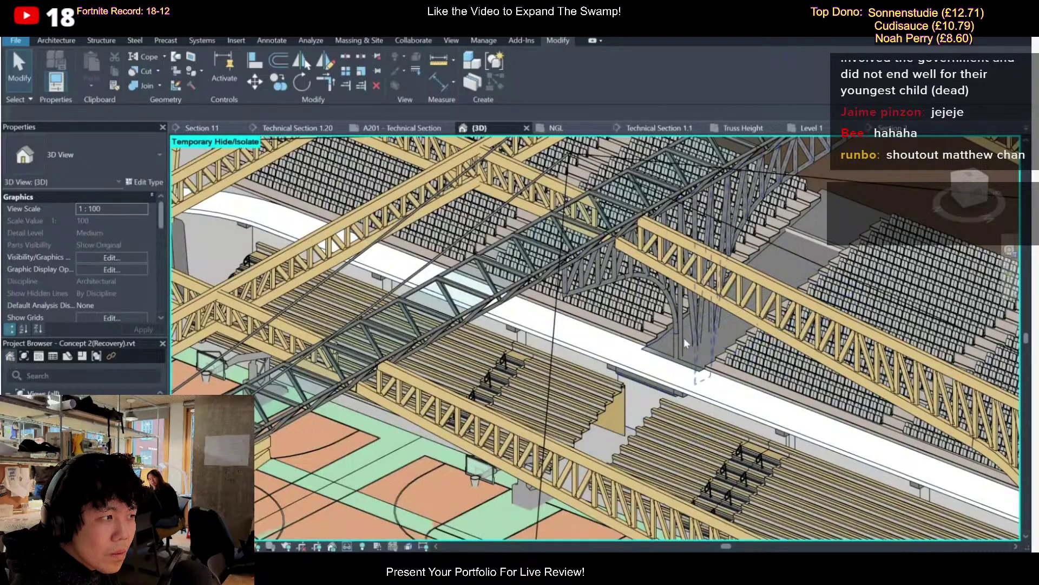
pyautogui.scroll(-4, 629, 378)
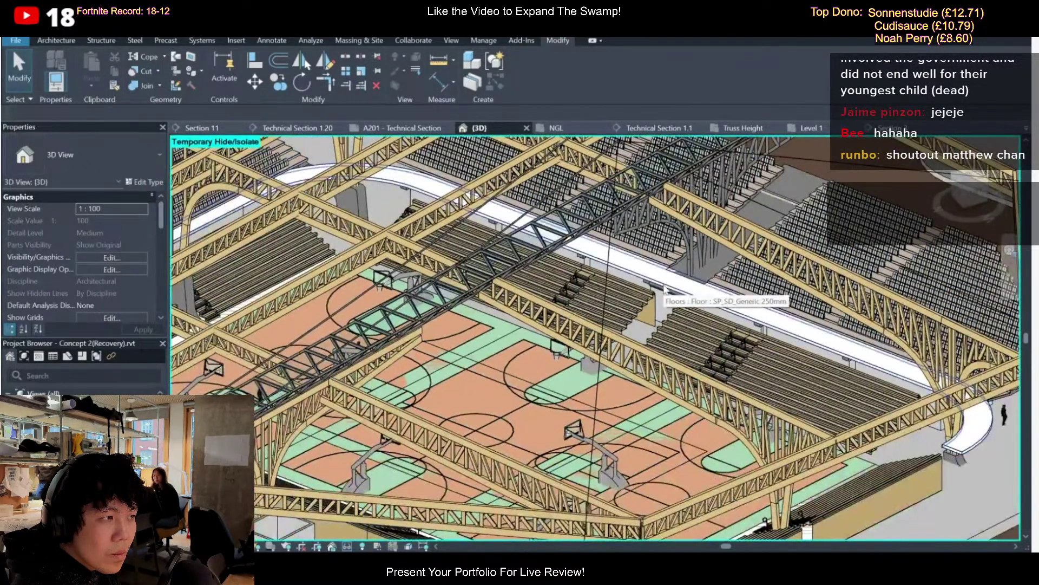
pyautogui.scroll(-4, 671, 290)
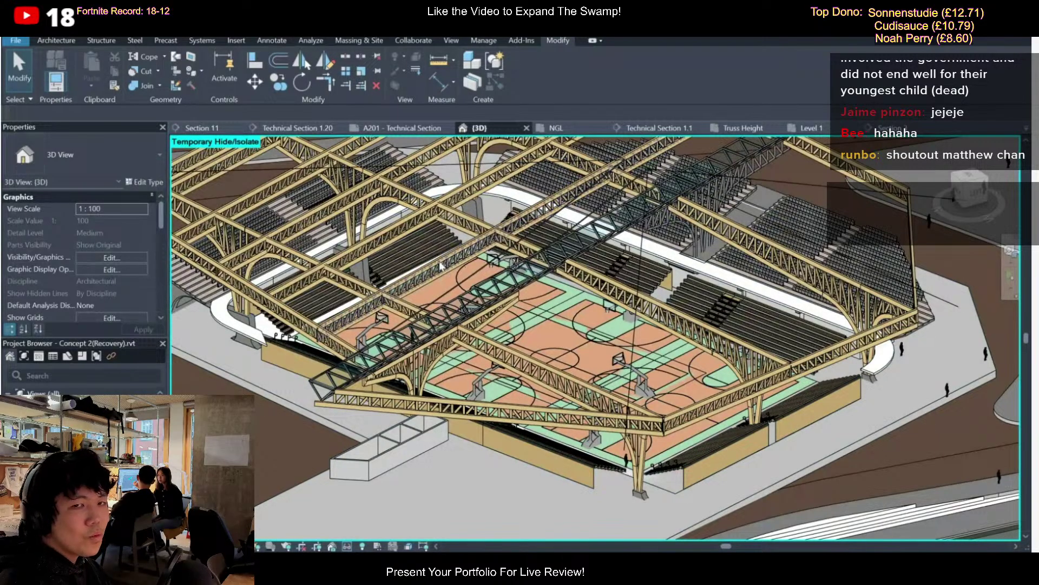
# Examine the foyer, reception and toilet rooms and the seating around the courts on the NGL floor plan
pyautogui.click(578, 125)
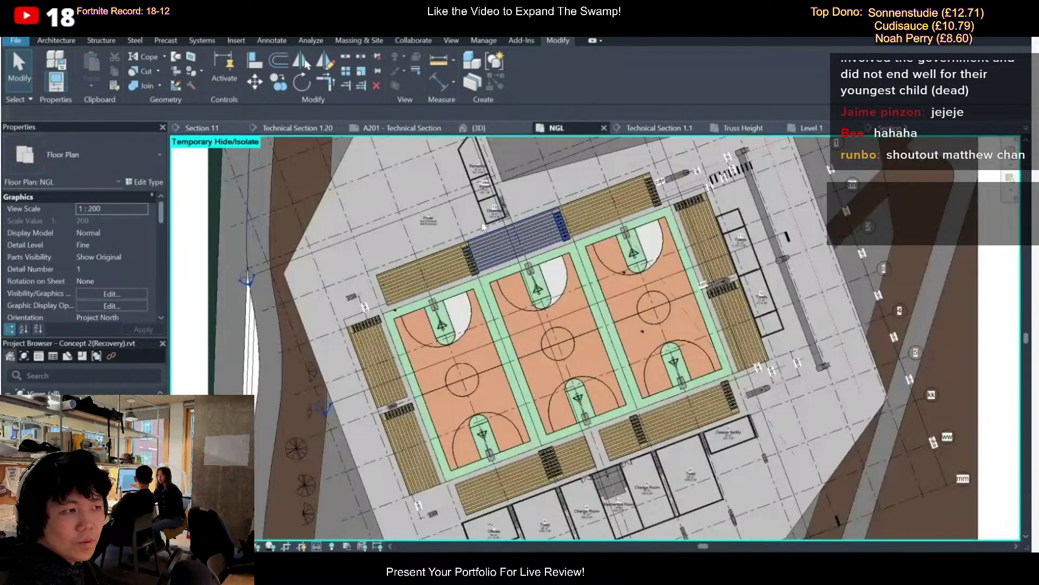
pyautogui.scroll(5, 467, 213)
pyautogui.scroll(-3, 522, 284)
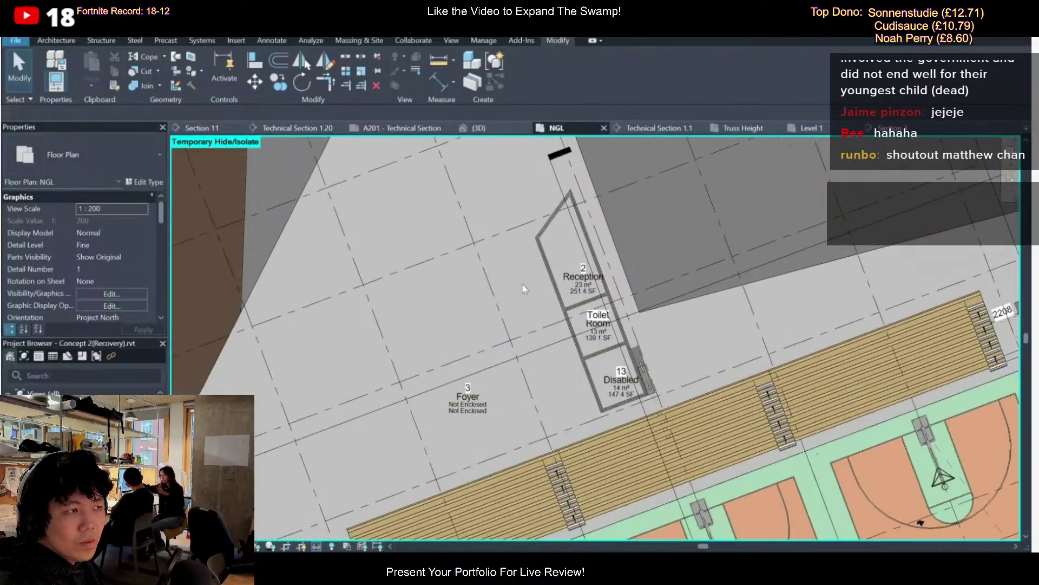
pyautogui.scroll(2, 534, 252)
pyautogui.scroll(-3, 536, 244)
pyautogui.scroll(4, 521, 212)
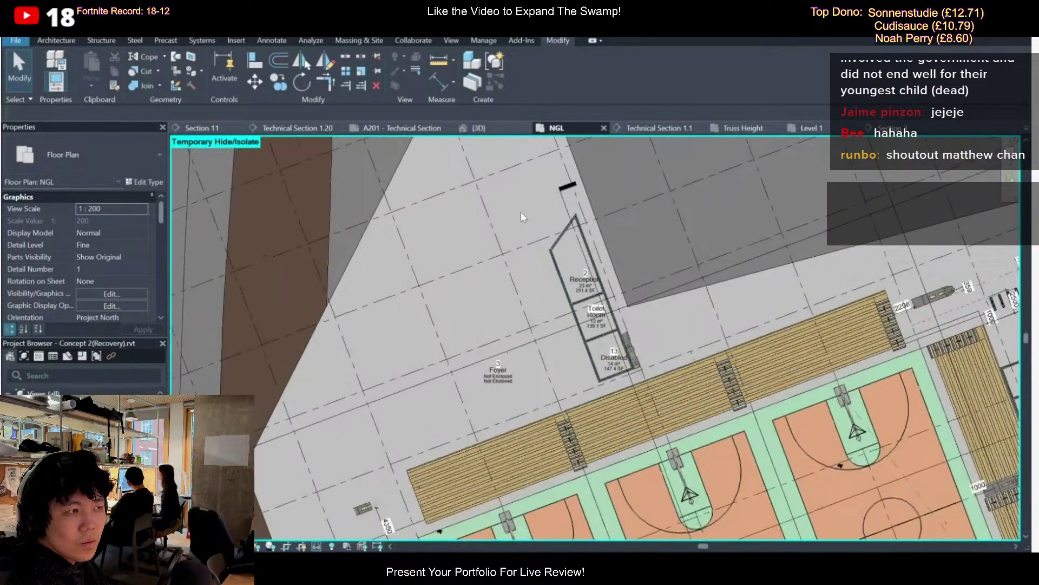
pyautogui.scroll(-5, 598, 362)
pyautogui.scroll(-6, 596, 360)
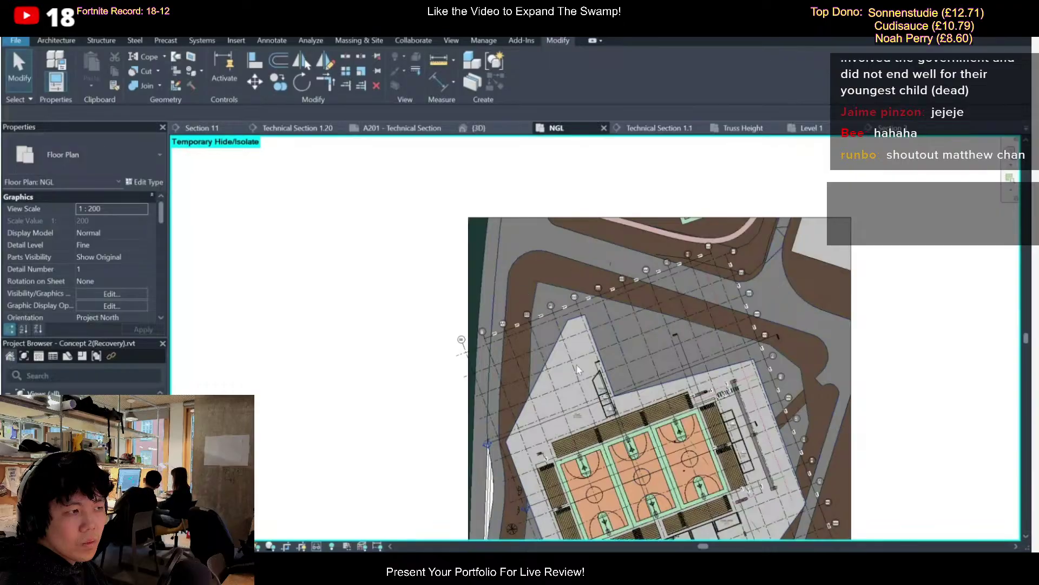
pyautogui.scroll(5, 602, 377)
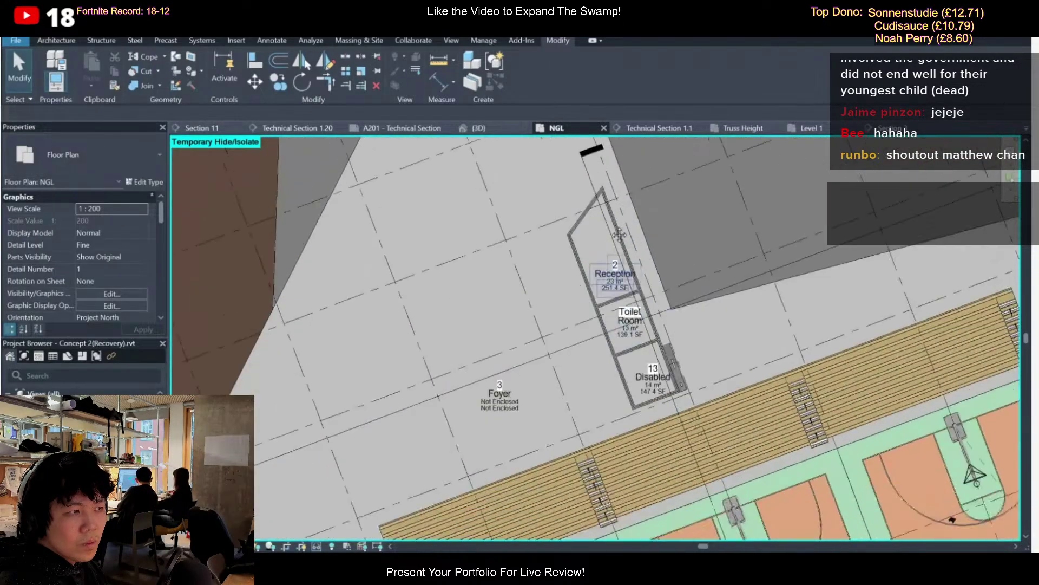
pyautogui.scroll(-4, 562, 294)
pyautogui.moveTo(593, 307); pyautogui.dragTo(499, 247, button='middle')
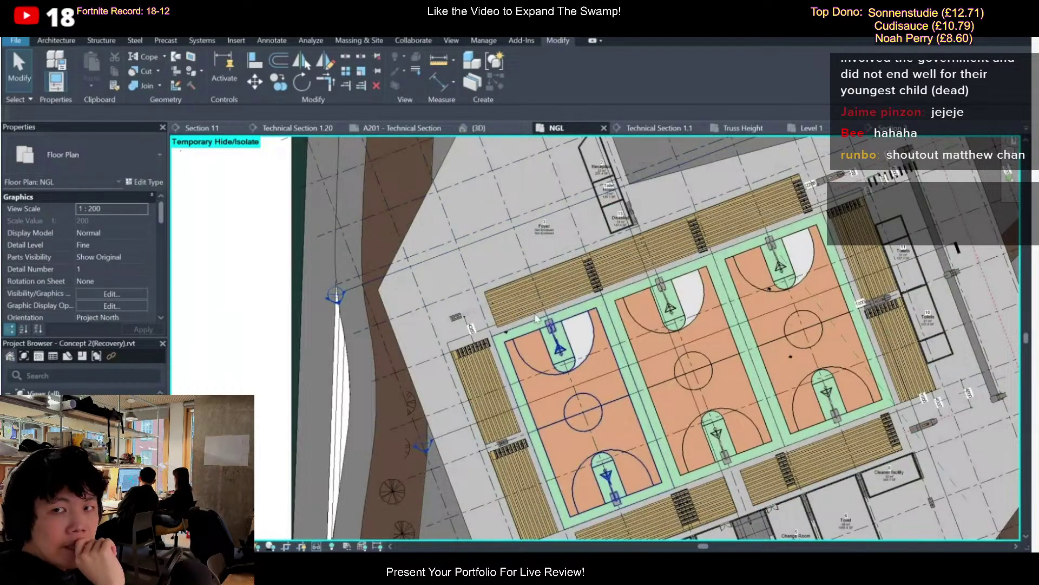
pyautogui.scroll(-1, 528, 222)
pyautogui.moveTo(561, 537); pyautogui.dragTo(545, 436, button='middle')
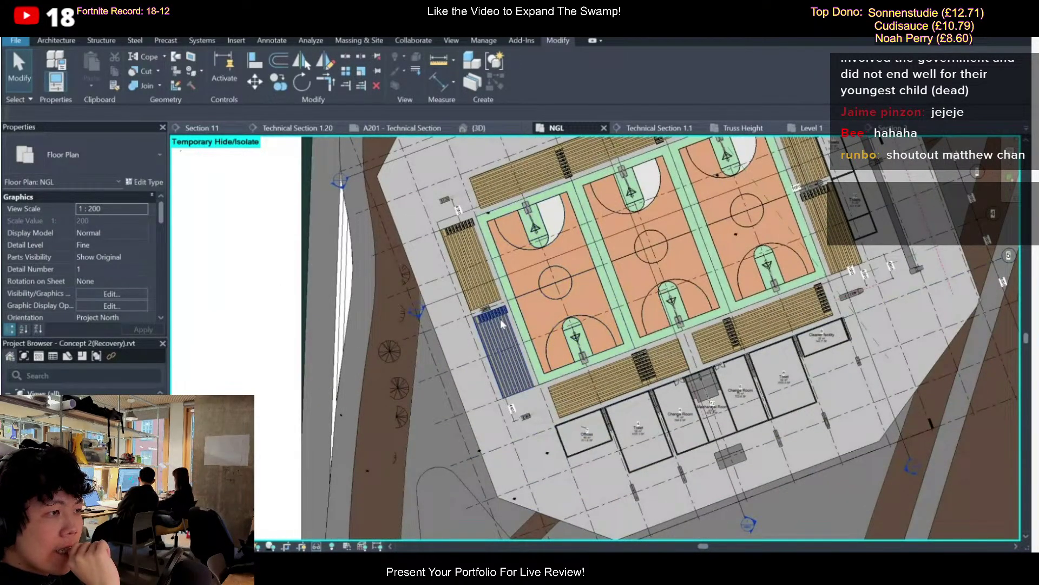
# Remove the three bleachers along the foyer side and the two along the adjacent short side from the NGL plan
pyautogui.scroll(1, 503, 324)
pyautogui.moveTo(596, 141); pyautogui.dragTo(579, 264, button='middle')
pyautogui.click(579, 265)
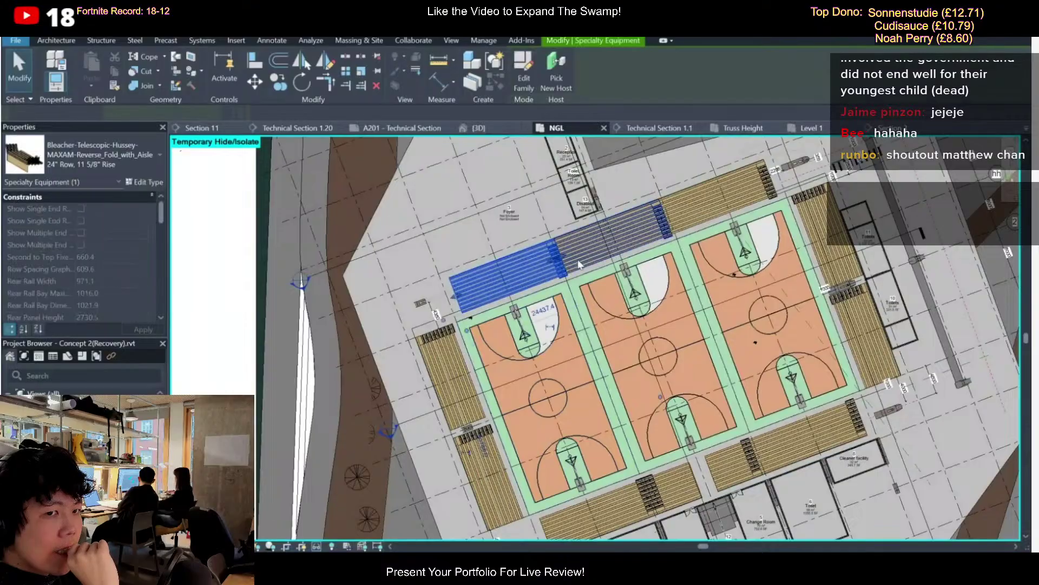
pyautogui.keyDown('ctrl'); pyautogui.click(579, 265); pyautogui.keyUp('ctrl')
pyautogui.keyDown('ctrl'); pyautogui.click(715, 203); pyautogui.keyUp('ctrl')
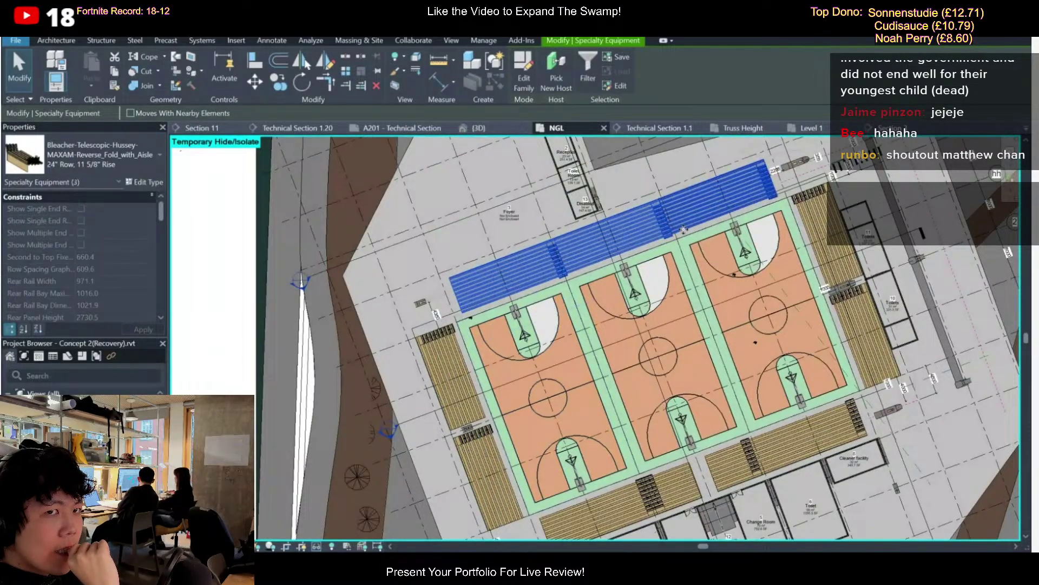
pyautogui.keyDown('ctrl'); pyautogui.click(469, 374); pyautogui.keyUp('ctrl')
pyautogui.keyDown('ctrl'); pyautogui.click(485, 470); pyautogui.keyUp('ctrl')
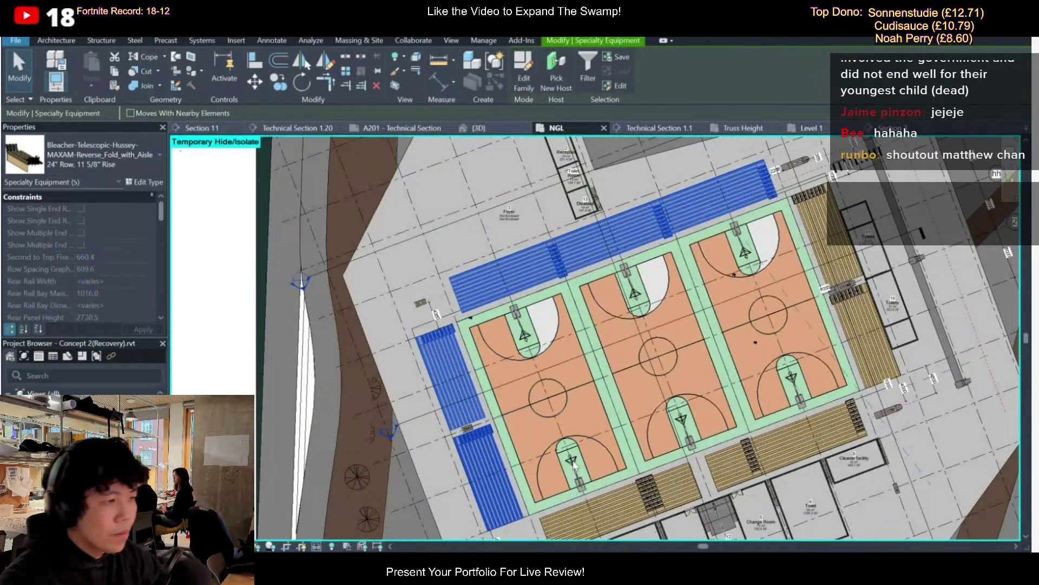
pyautogui.press('Escape')
# Examine the remaining bleachers and the offices, toilets, change rooms and mechanical room behind them on the NGL plan
pyautogui.moveTo(579, 452); pyautogui.dragTo(541, 347, button='middle')
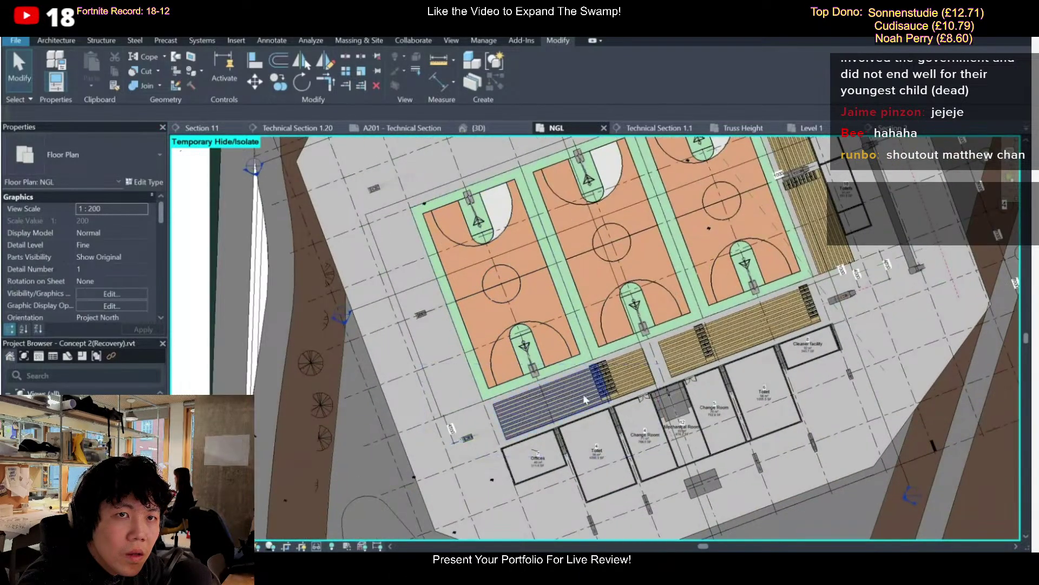
pyautogui.click(581, 400)
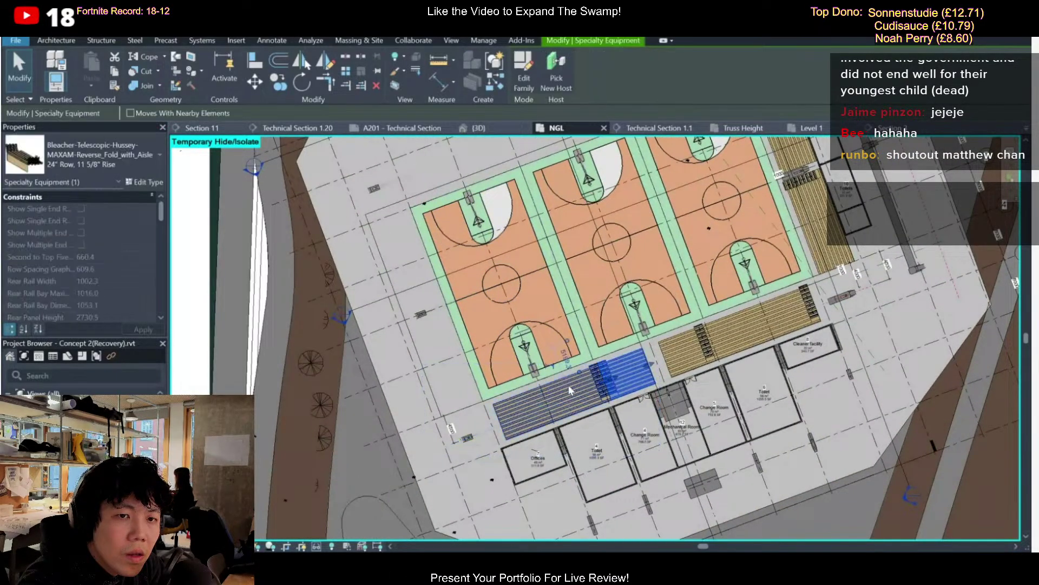
pyautogui.click(629, 379)
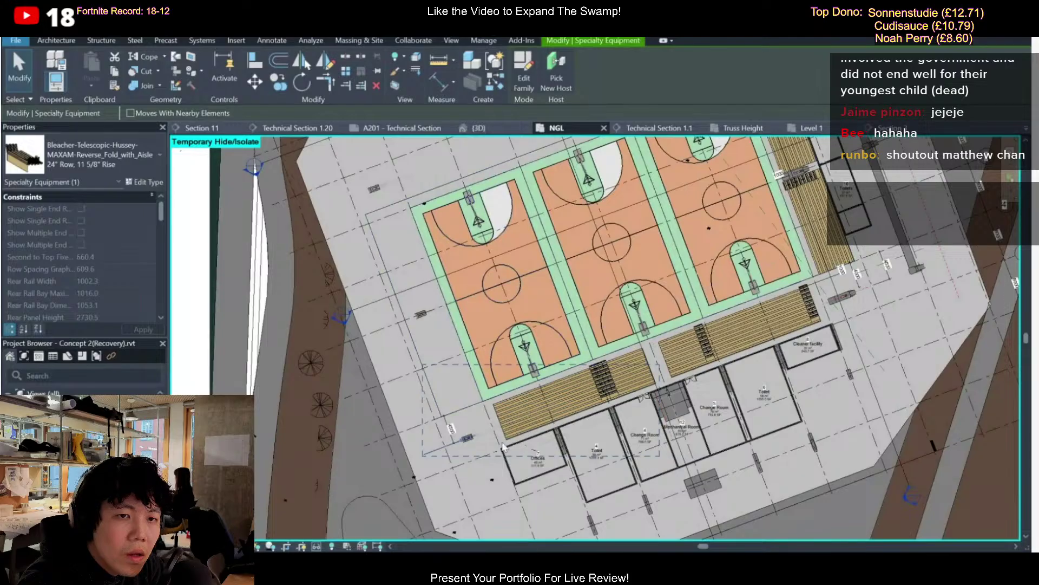
pyautogui.click(561, 471)
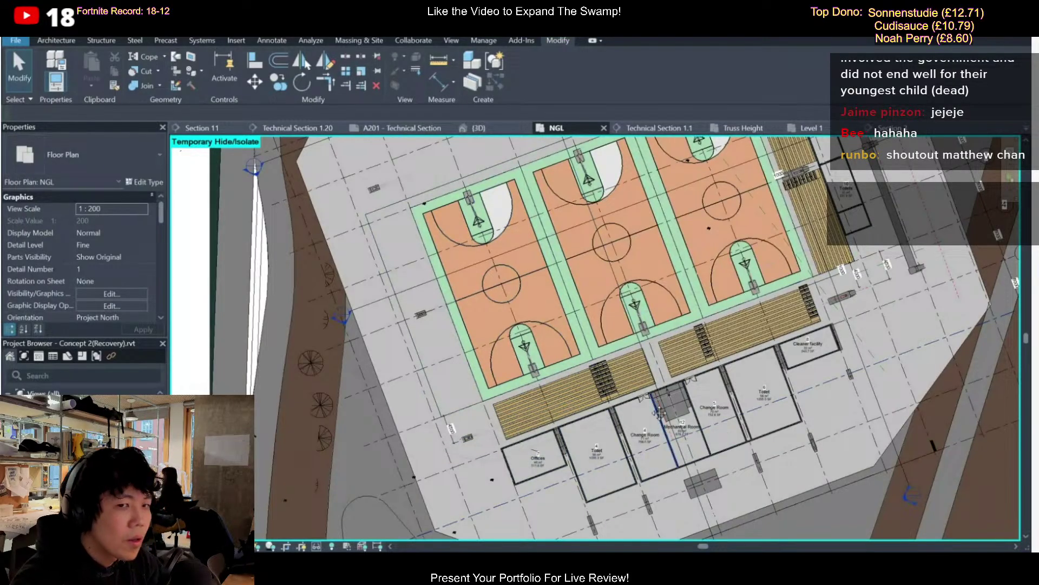
pyautogui.scroll(3, 672, 470)
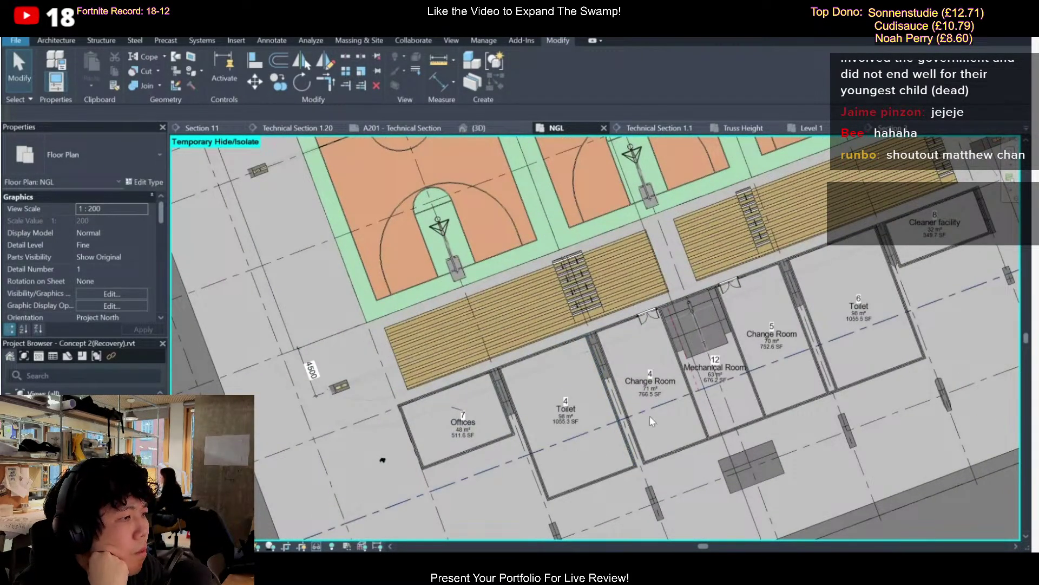
pyautogui.scroll(-2, 596, 431)
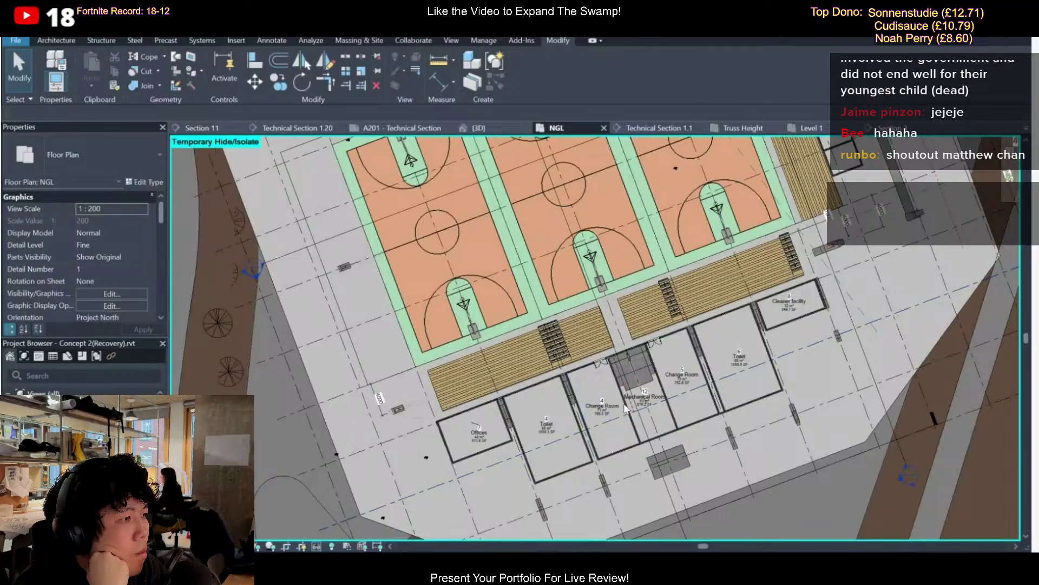
pyautogui.scroll(1, 512, 439)
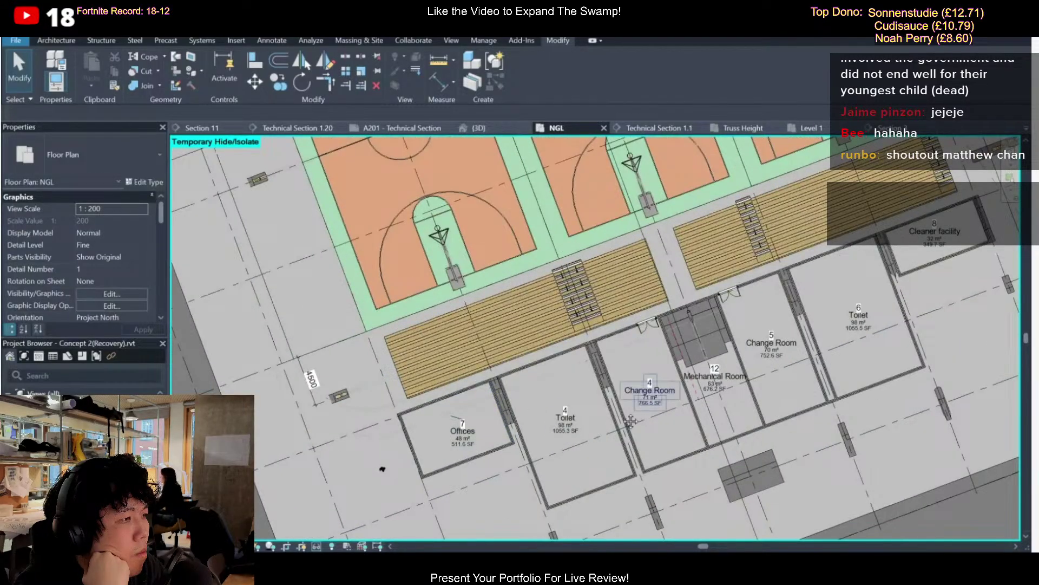
# Compare the rooms behind the long-side bleachers with toilets 10 and 11 behind the short-side bleachers on the NGL plan
pyautogui.scroll(1, 624, 439)
pyautogui.scroll(-2, 617, 411)
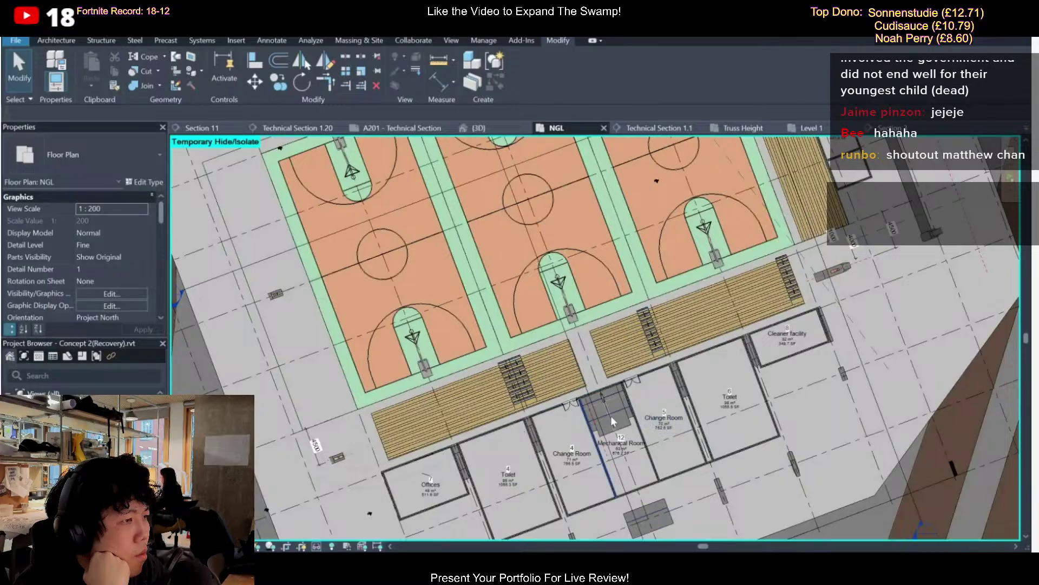
pyautogui.moveTo(639, 422); pyautogui.dragTo(637, 404, button='middle')
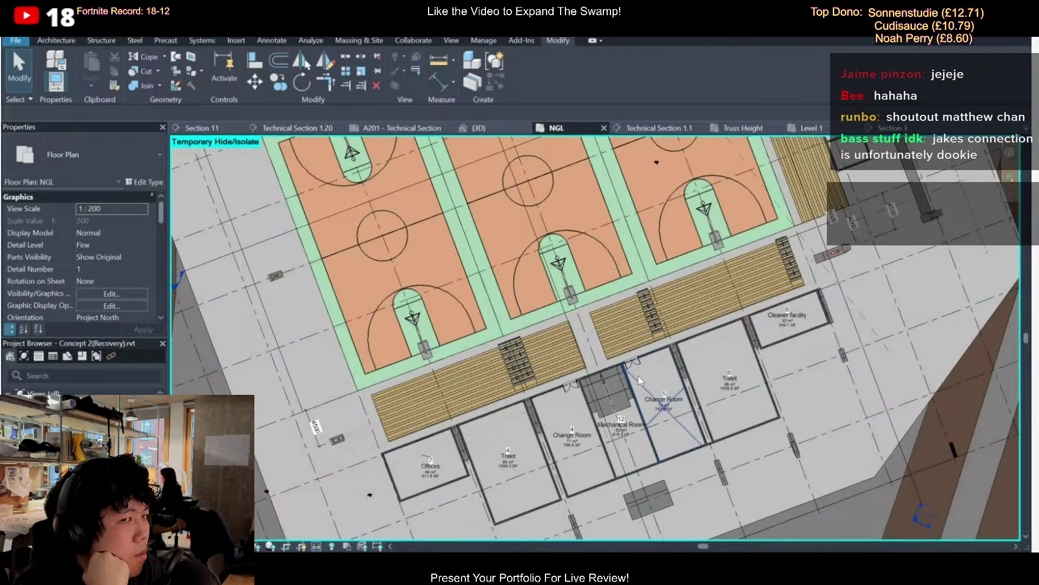
pyautogui.scroll(-3, 650, 270)
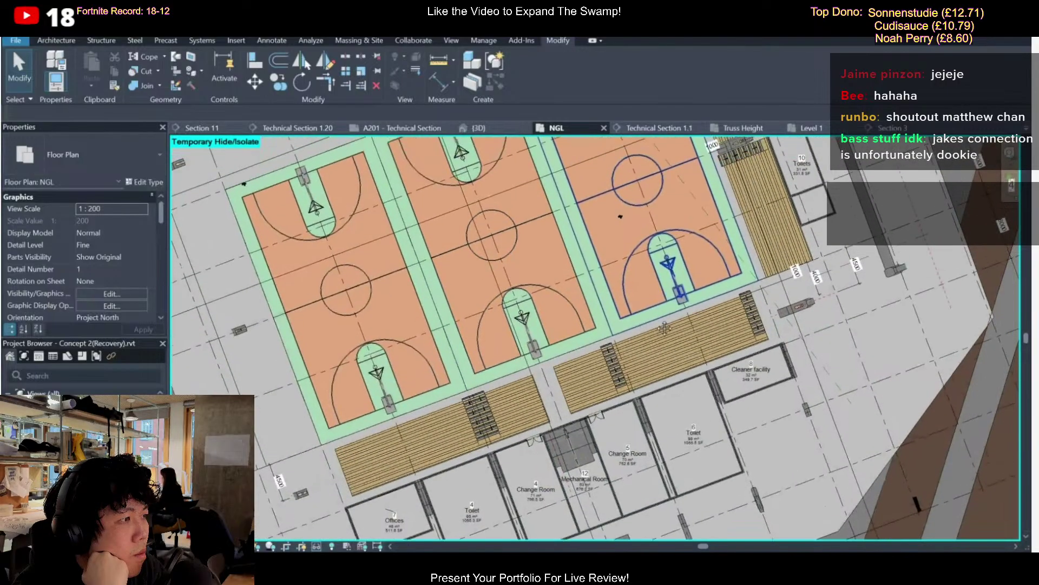
pyautogui.scroll(5, 792, 261)
pyautogui.scroll(-2, 792, 262)
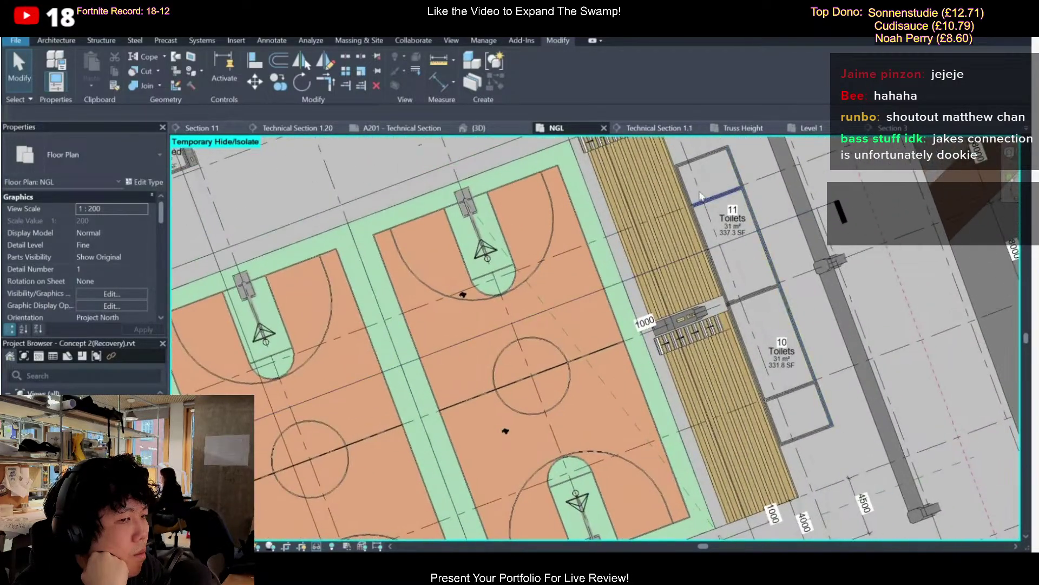
pyautogui.scroll(-2, 820, 358)
pyautogui.moveTo(678, 516); pyautogui.dragTo(725, 348, button='middle')
pyautogui.scroll(2, 679, 380)
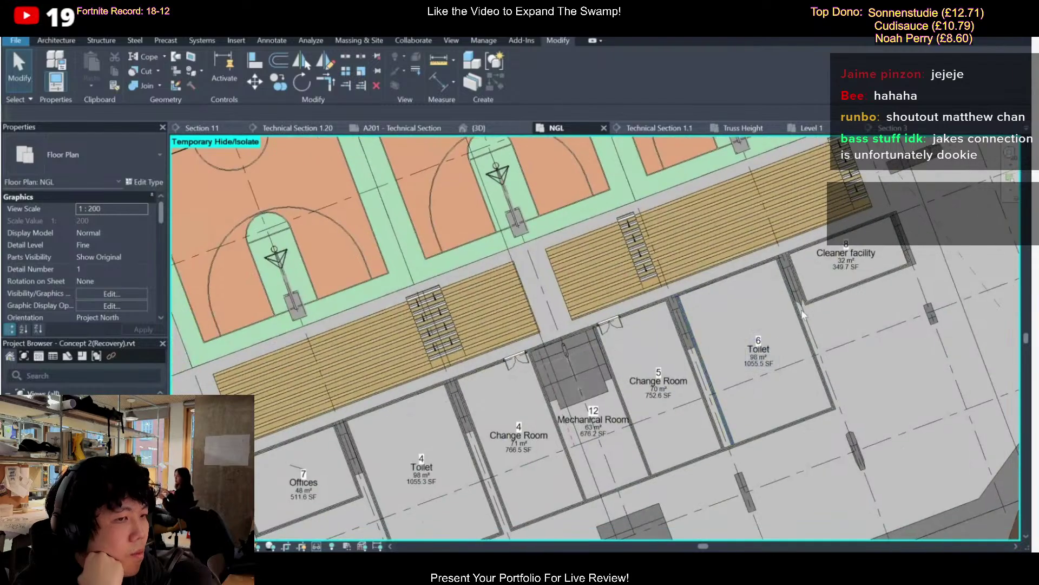
# Review the overall NGL layout of the three courts, foyer, remaining bleachers and surrounding floor outline
pyautogui.scroll(-5, 554, 433)
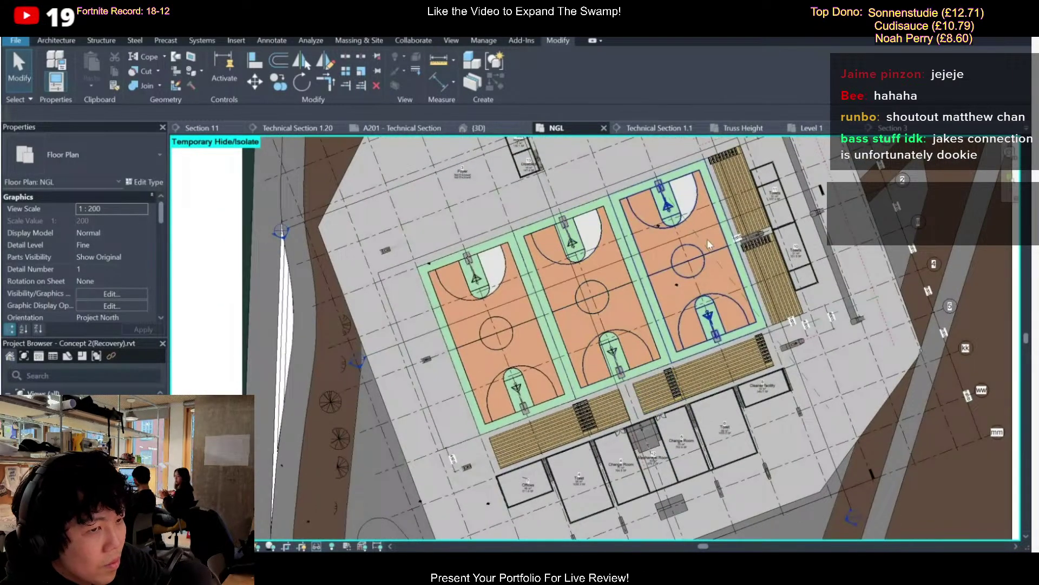
pyautogui.moveTo(688, 300); pyautogui.dragTo(722, 342, button='middle')
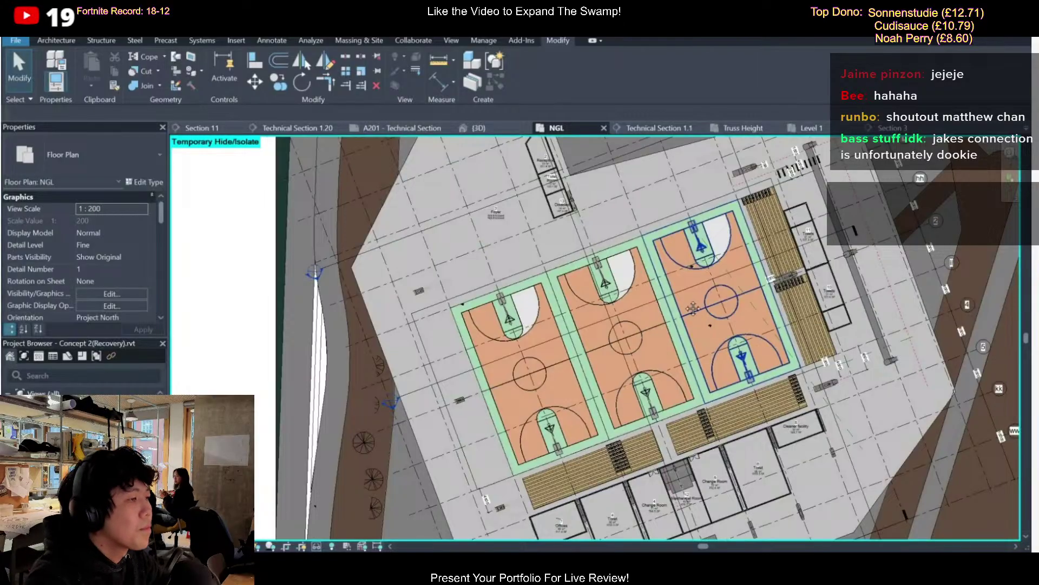
pyautogui.scroll(-1, 676, 265)
pyautogui.moveTo(693, 308); pyautogui.dragTo(697, 331, button='middle')
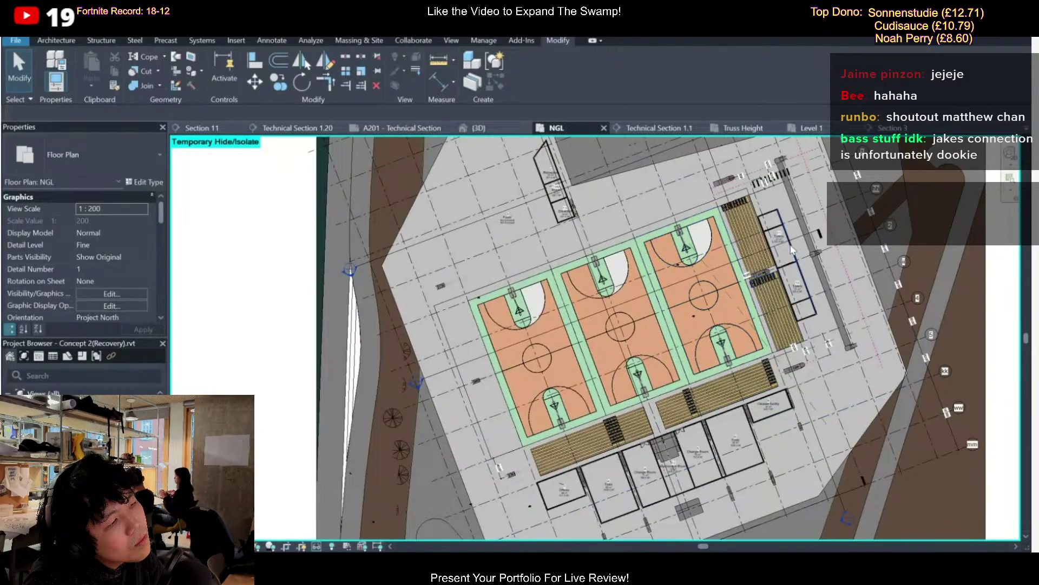
pyautogui.scroll(3, 795, 250)
pyautogui.scroll(-4, 804, 238)
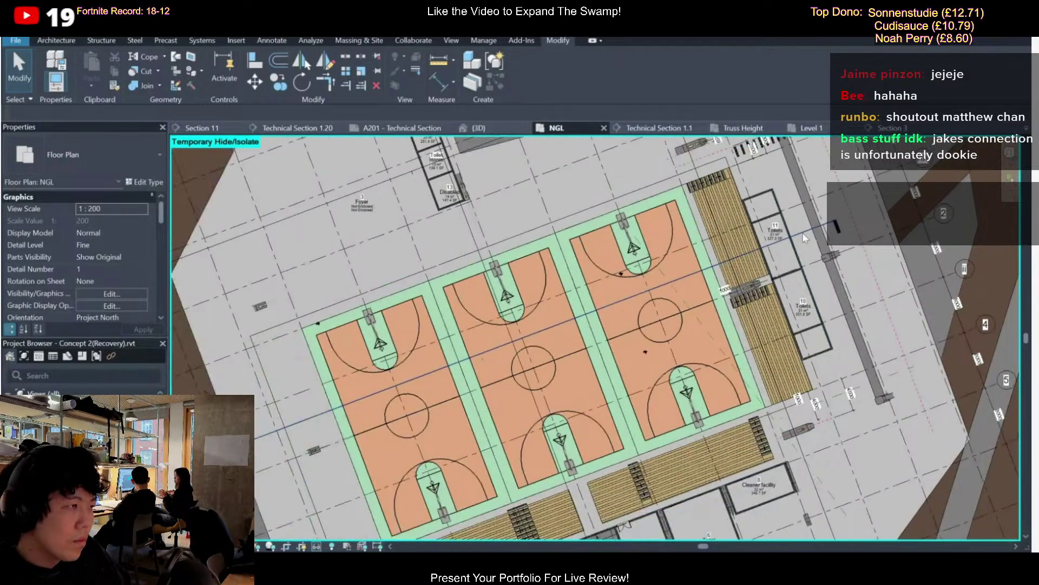
pyautogui.scroll(-3, 801, 237)
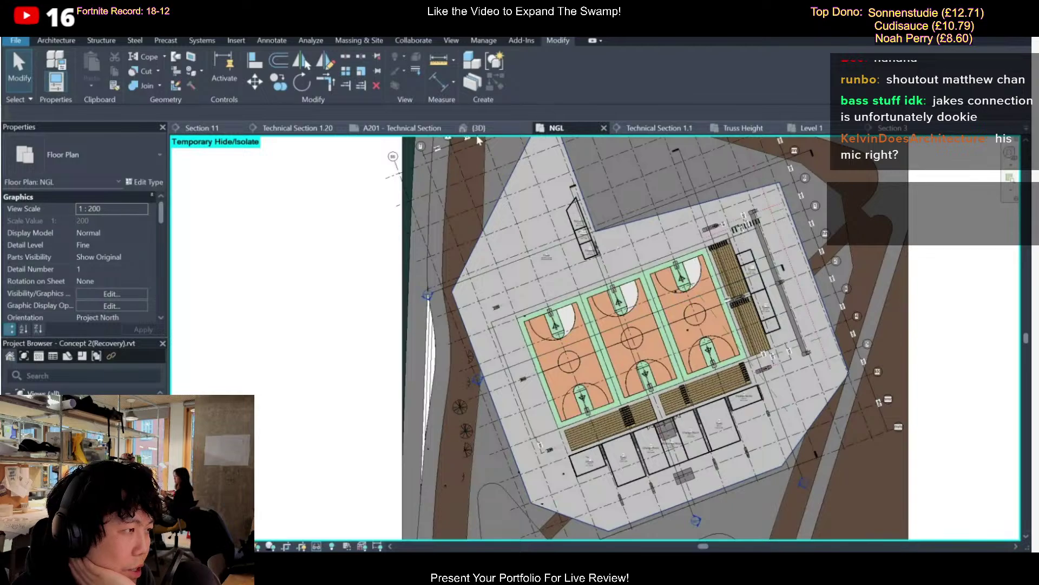
pyautogui.scroll(-1, 598, 276)
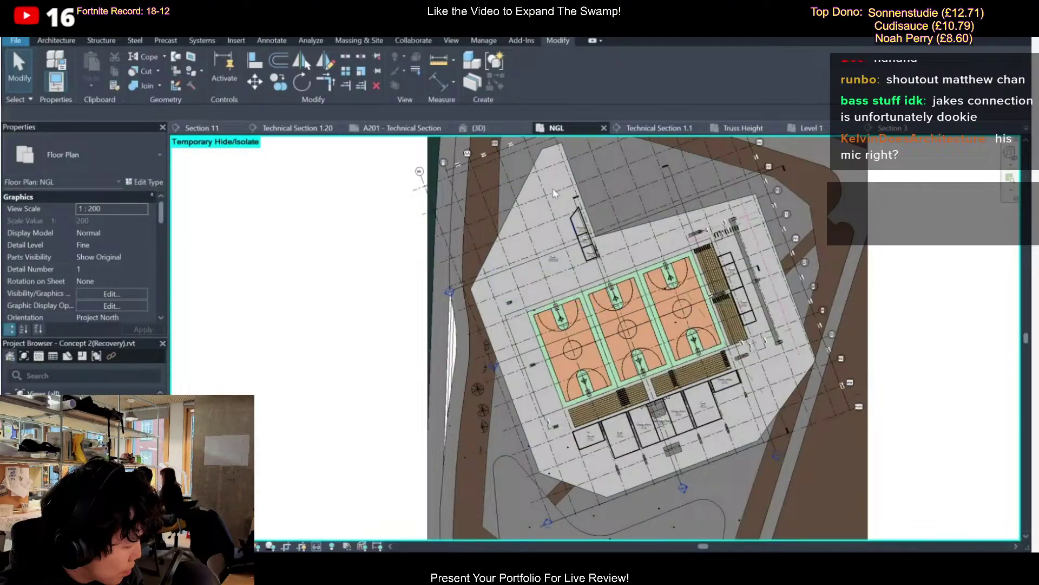
# Inspect the roof trusses, upper stands and curved Level 1 floor slab from the side in the 3D view
pyautogui.click(502, 129)
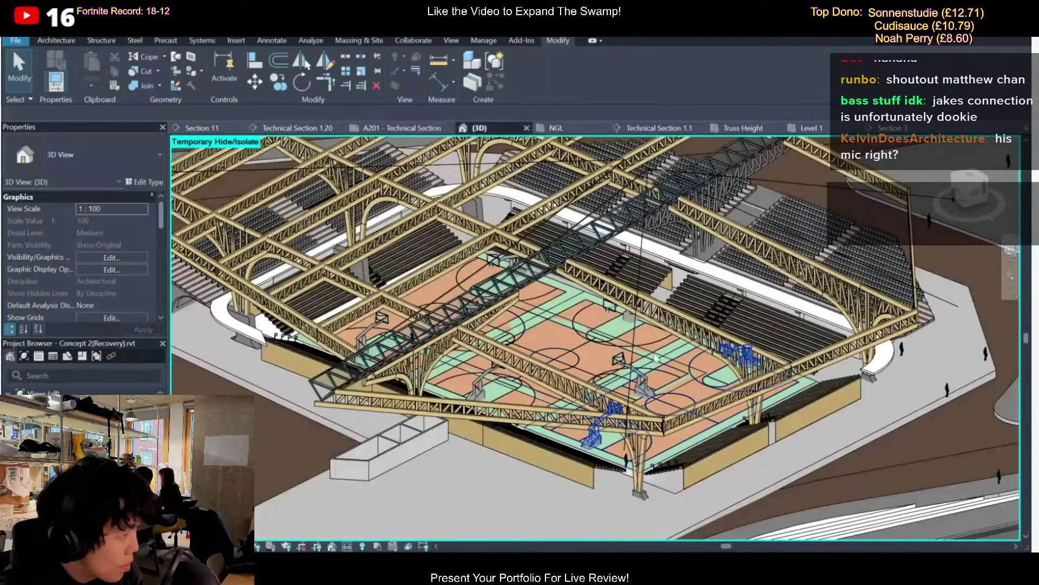
pyautogui.keyDown('shift'); pyautogui.moveTo(541, 179); pyautogui.dragTo(696, 269, button='middle'); pyautogui.keyUp('shift')
pyautogui.press('h')
pyautogui.press('h')
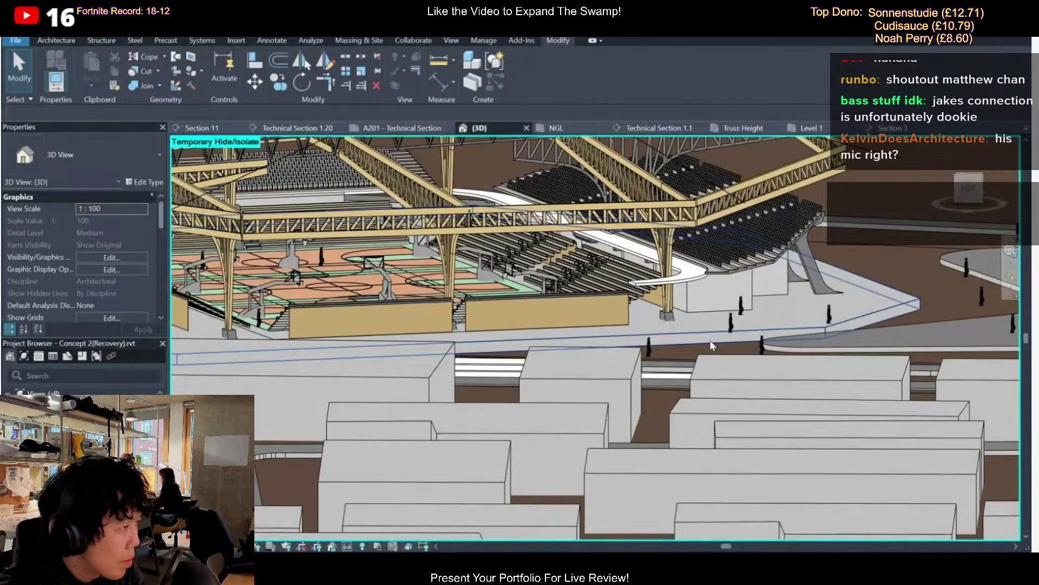
pyautogui.keyDown('shift'); pyautogui.moveTo(719, 349); pyautogui.dragTo(662, 378, button='middle'); pyautogui.keyUp('shift')
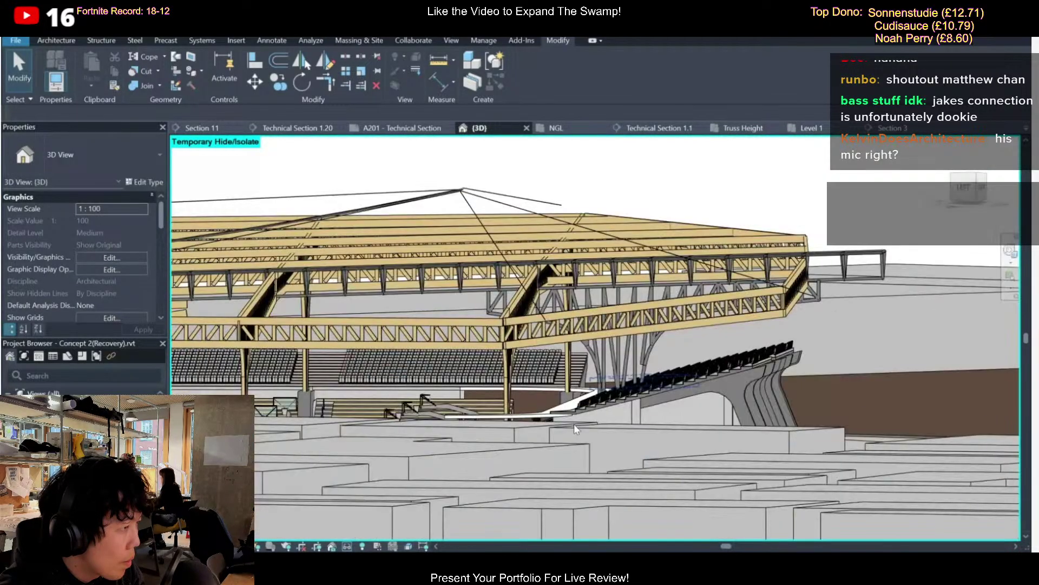
pyautogui.keyDown('shift'); pyautogui.moveTo(593, 452); pyautogui.dragTo(596, 454, button='middle'); pyautogui.keyUp('shift')
pyautogui.press('h')
pyautogui.press('h')
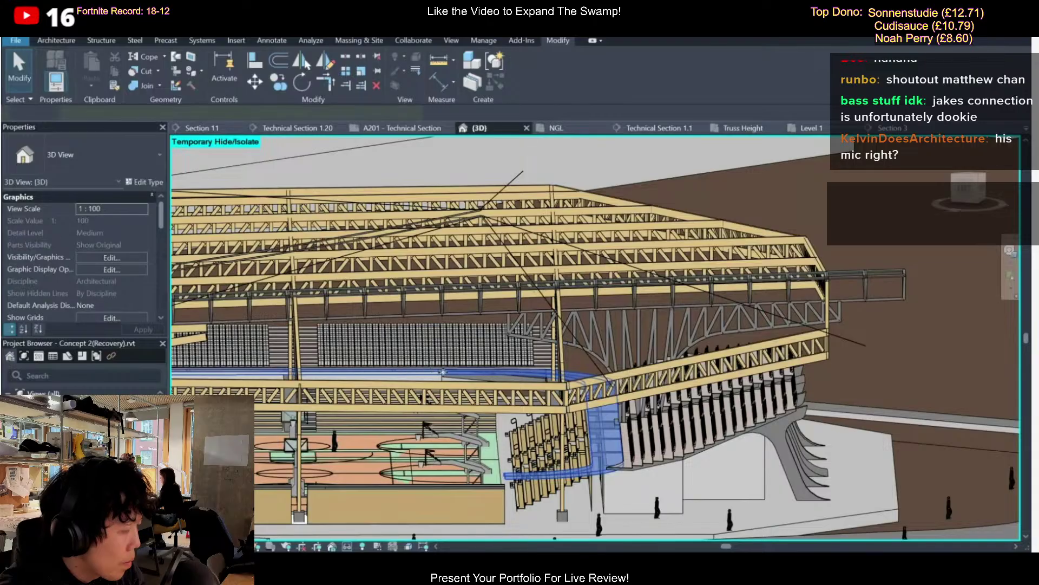
pyautogui.click(492, 372)
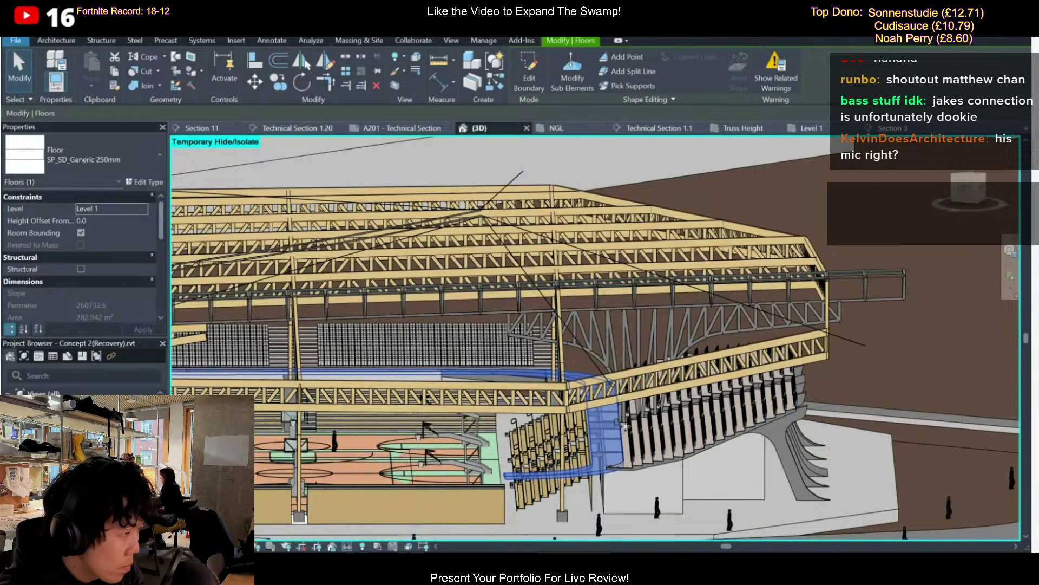
pyautogui.press('Escape')
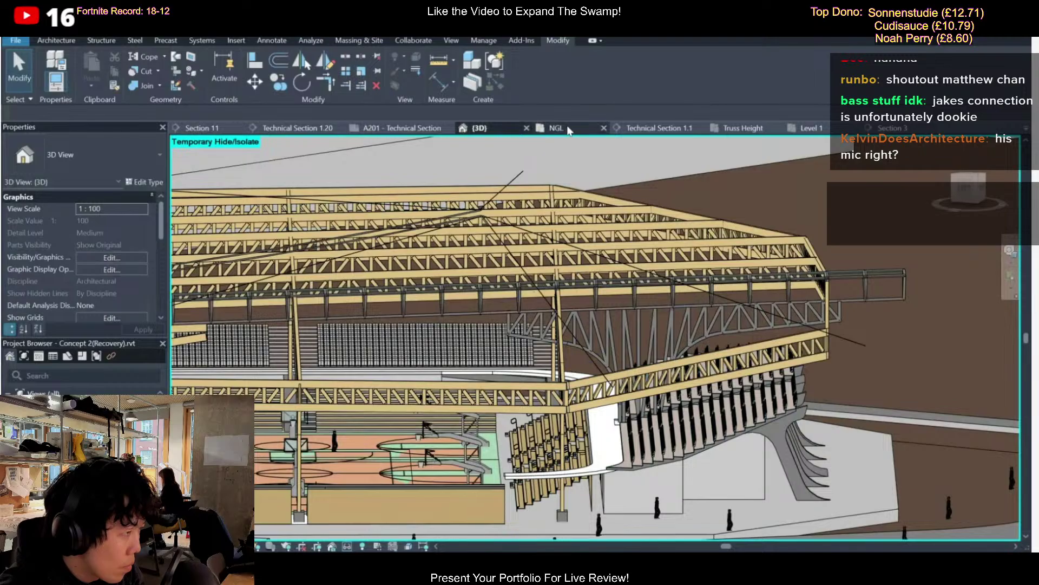
# Return to the NGL plan and examine the mechanical room, change rooms and toilets in relation to the bleachers and courts
pyautogui.click(550, 128)
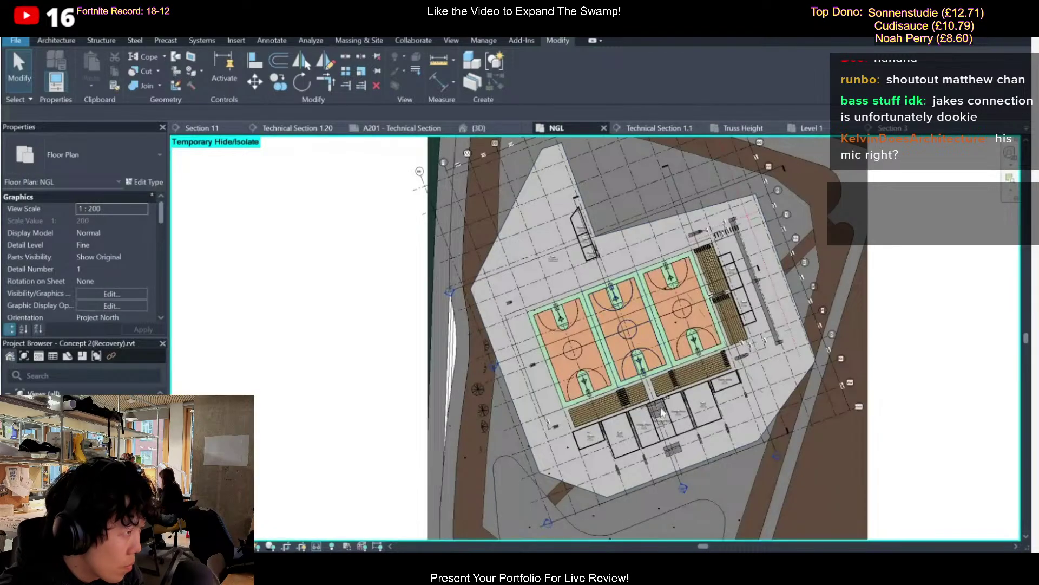
pyautogui.scroll(5, 642, 428)
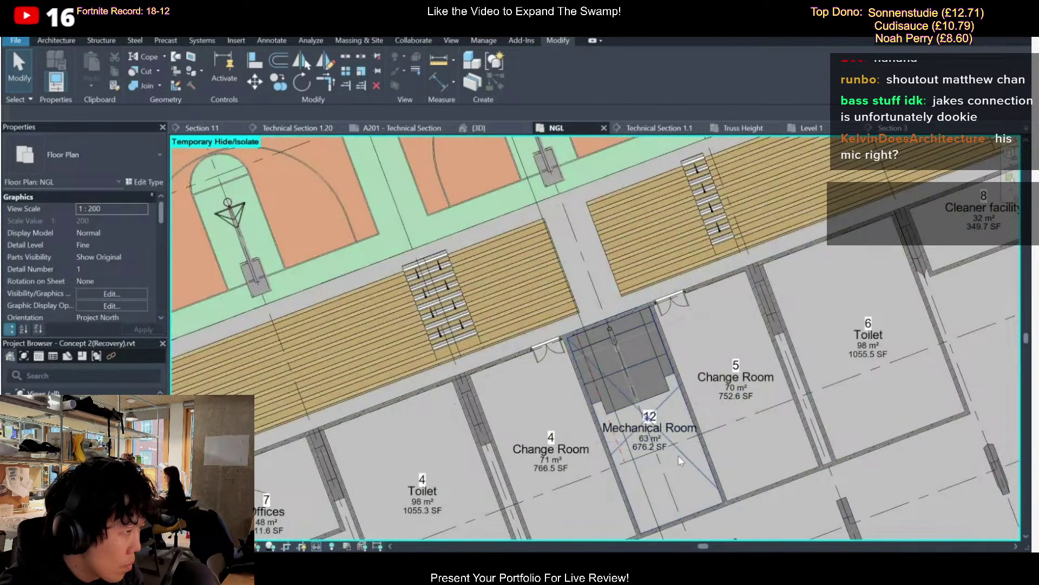
pyautogui.scroll(-3, 645, 387)
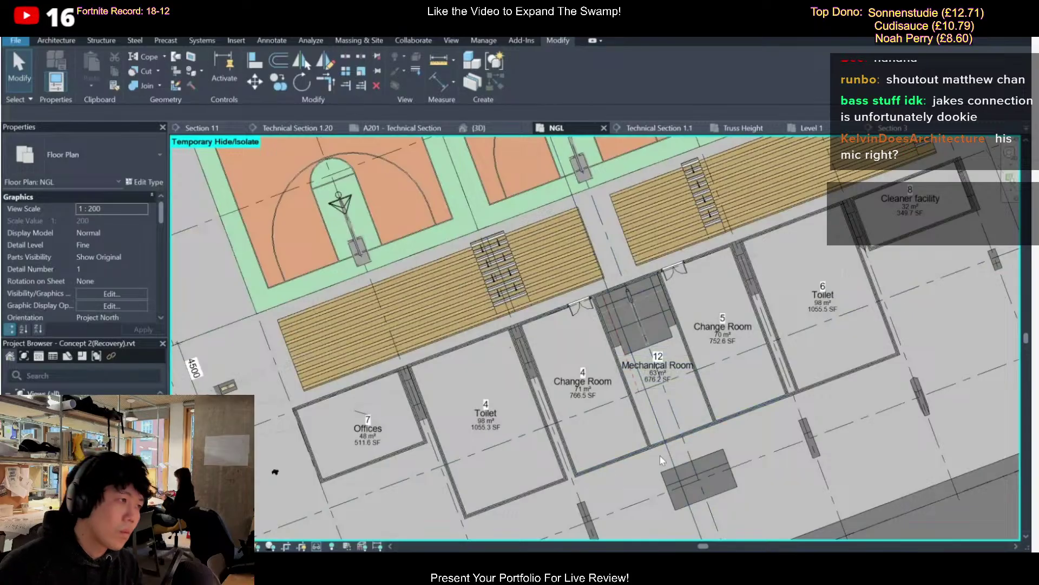
pyautogui.scroll(-4, 674, 441)
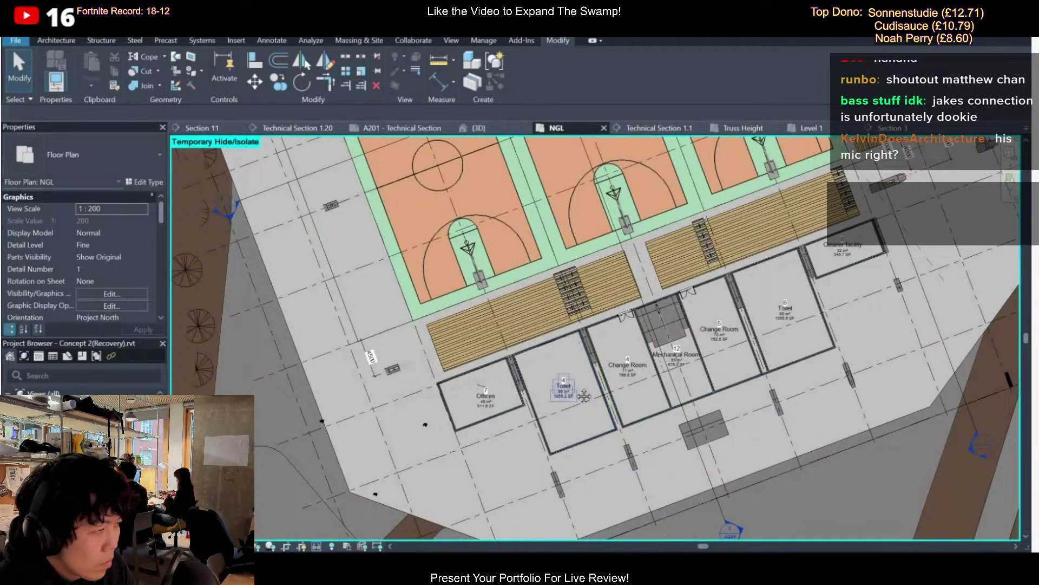
pyautogui.scroll(2, 603, 451)
pyautogui.scroll(-2, 603, 451)
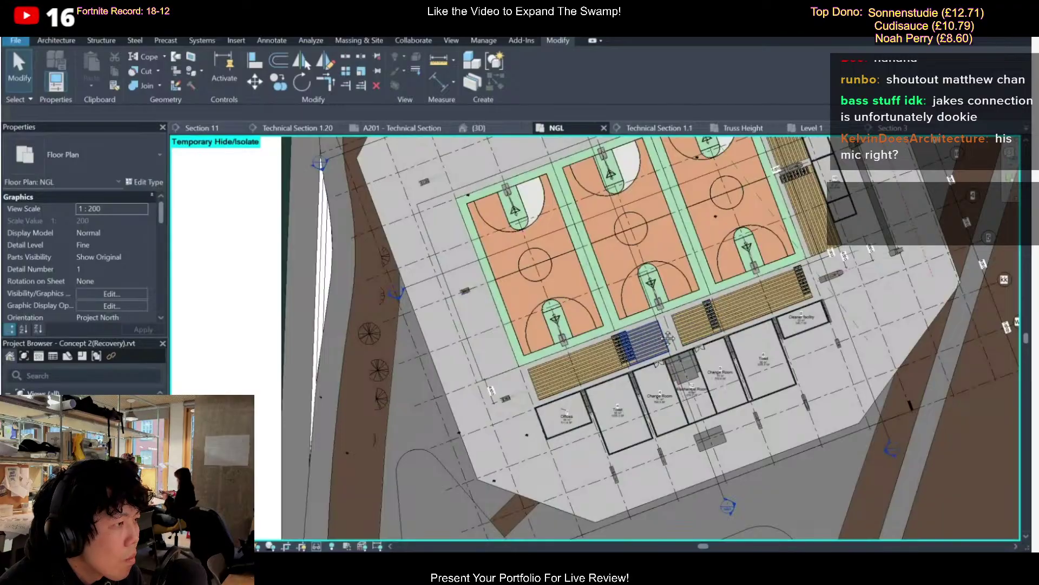
pyautogui.scroll(1, 650, 389)
pyautogui.scroll(1, 648, 387)
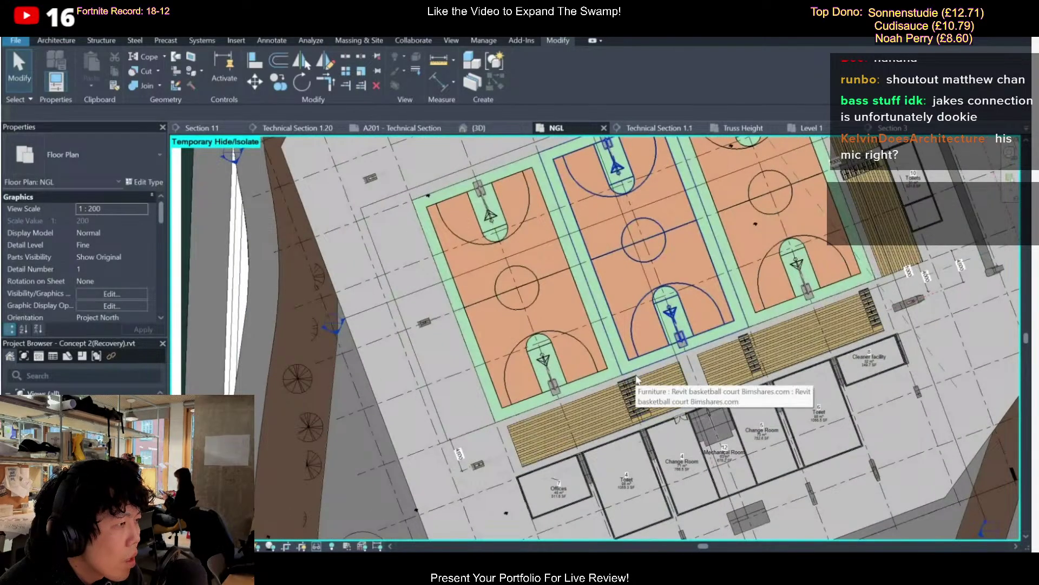
pyautogui.scroll(-2, 642, 351)
pyautogui.scroll(1, 637, 223)
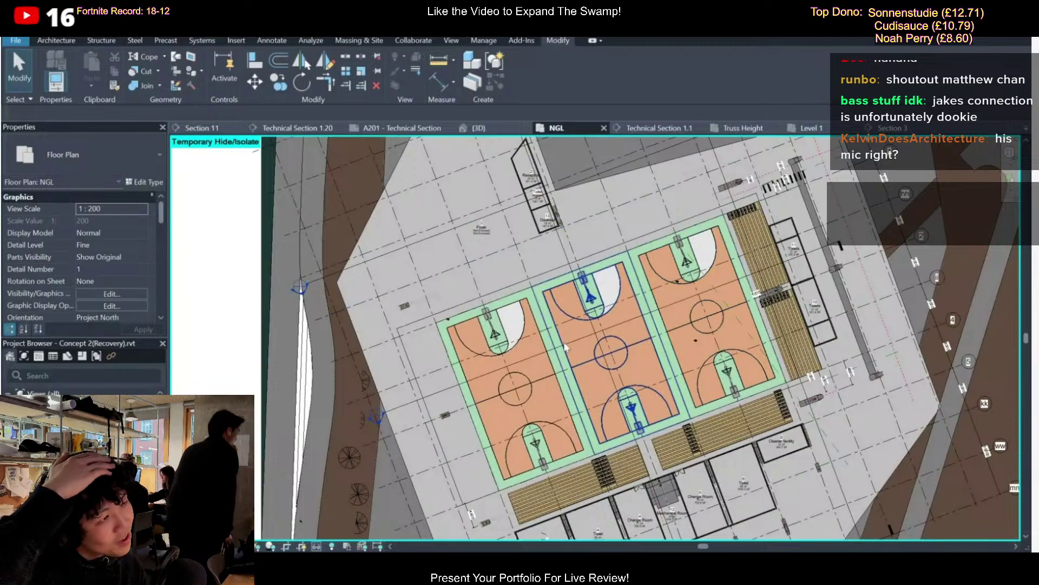
# Inspect the lower bleachers, raised stands with their supports and the roof columns around the arena in the 3D view
pyautogui.hotkey('ctrl', 'Tab')
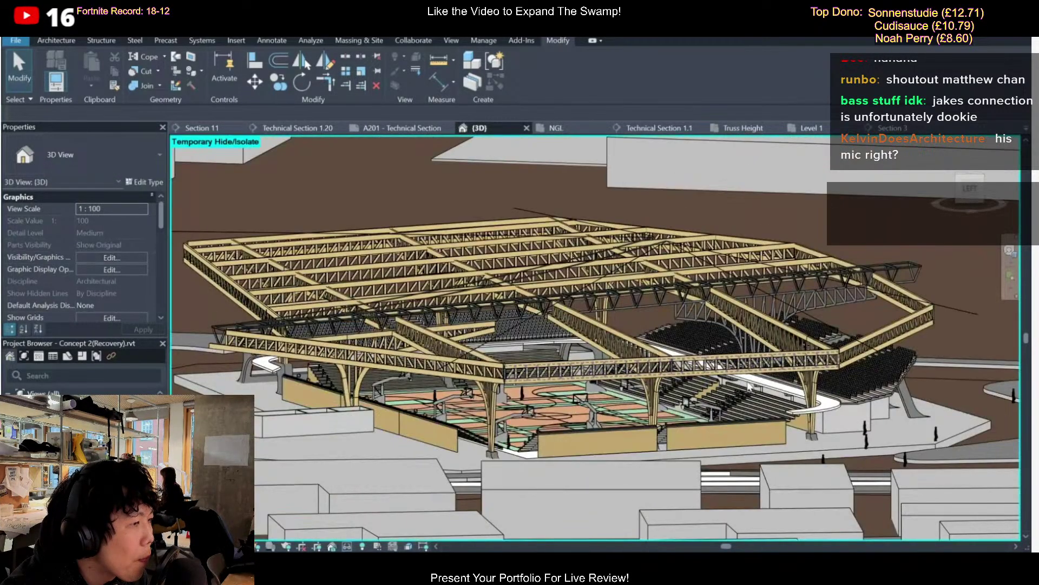
pyautogui.scroll(5, 839, 411)
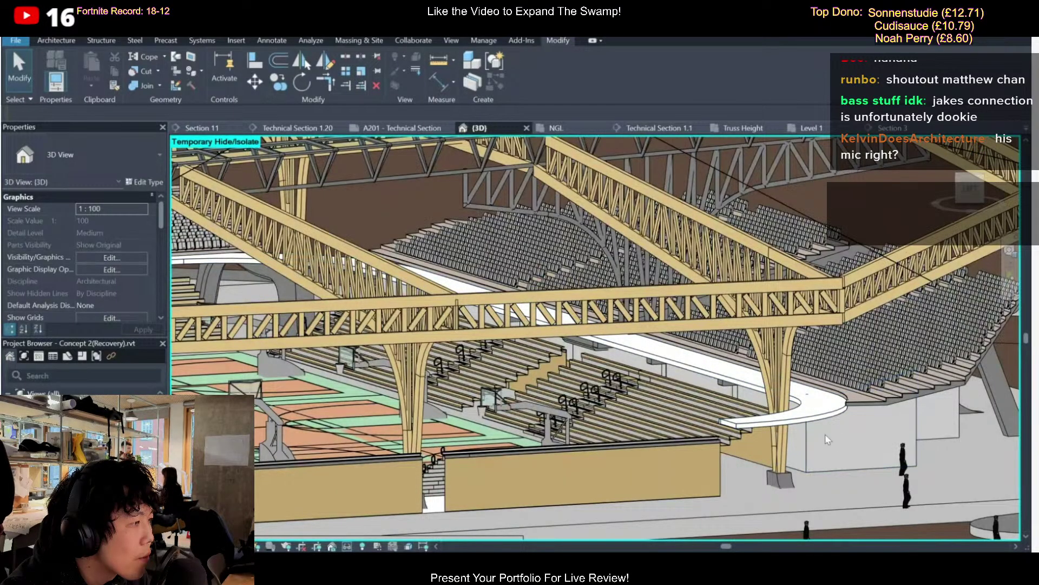
pyautogui.keyDown('shift'); pyautogui.moveTo(825, 434); pyautogui.dragTo(782, 387, button='middle'); pyautogui.keyUp('shift')
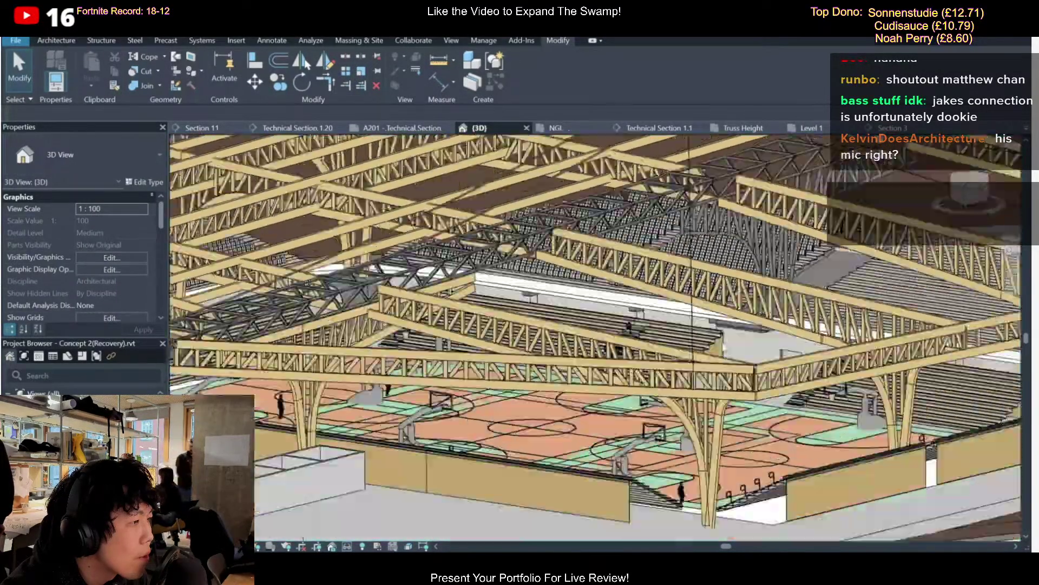
pyautogui.scroll(-3, 758, 368)
pyautogui.press('h')
pyautogui.press('h')
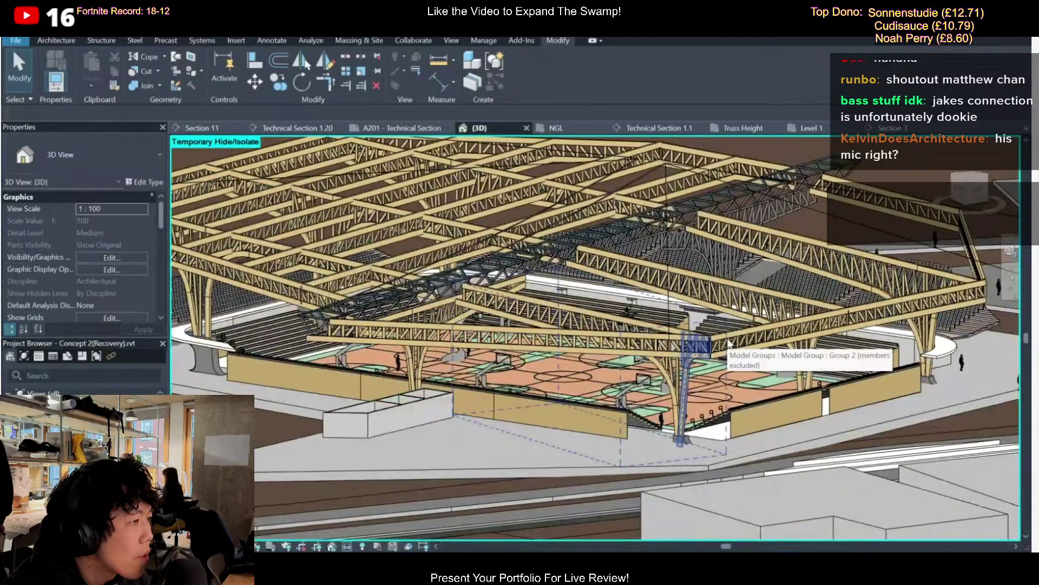
pyautogui.scroll(5, 482, 383)
pyautogui.keyDown('shift'); pyautogui.moveTo(477, 379); pyautogui.dragTo(463, 411, button='middle'); pyautogui.keyUp('shift')
pyautogui.scroll(5, 587, 378)
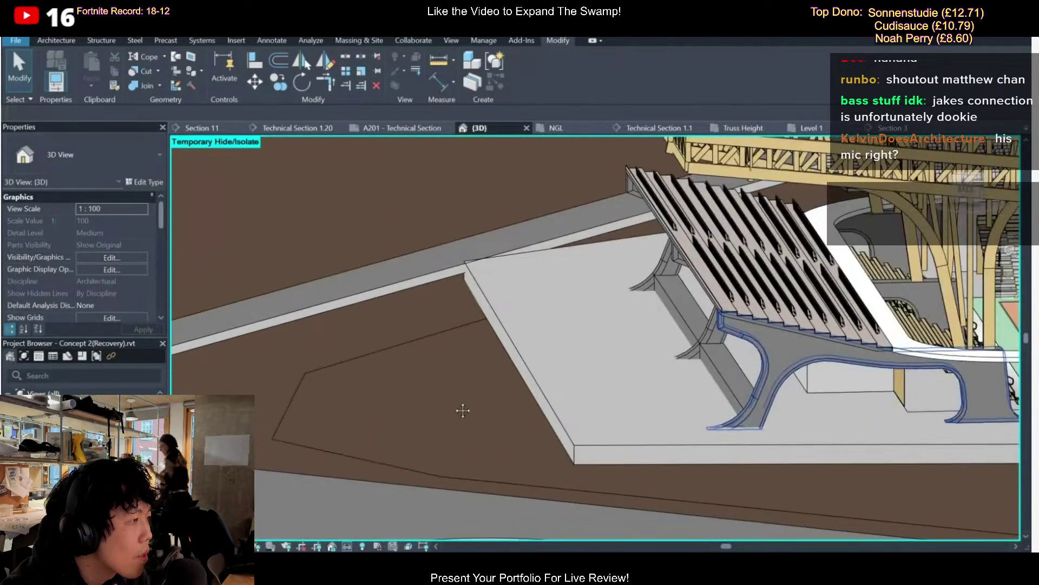
pyautogui.scroll(-8, 462, 410)
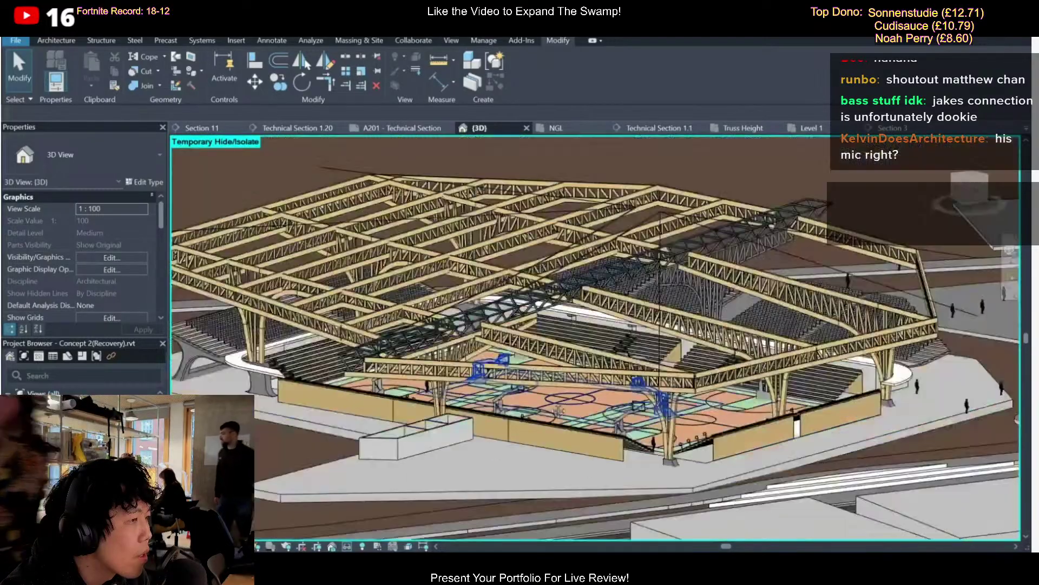
pyautogui.moveTo(558, 410); pyautogui.dragTo(589, 411, button='middle')
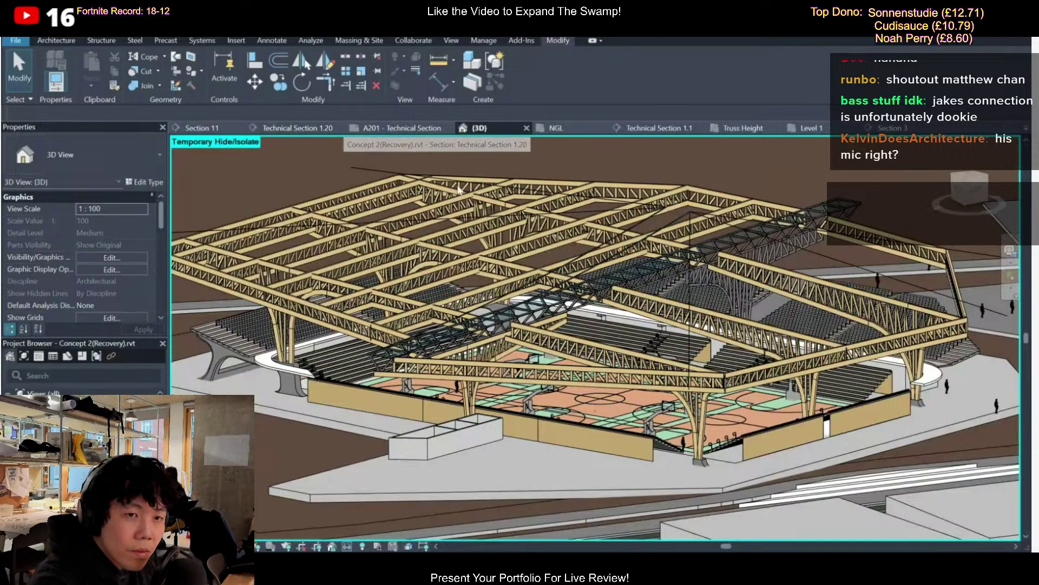
# Inspect the grey steel truss and its branching column between the upper seating blocks in the 3D view
pyautogui.scroll(5, 735, 308)
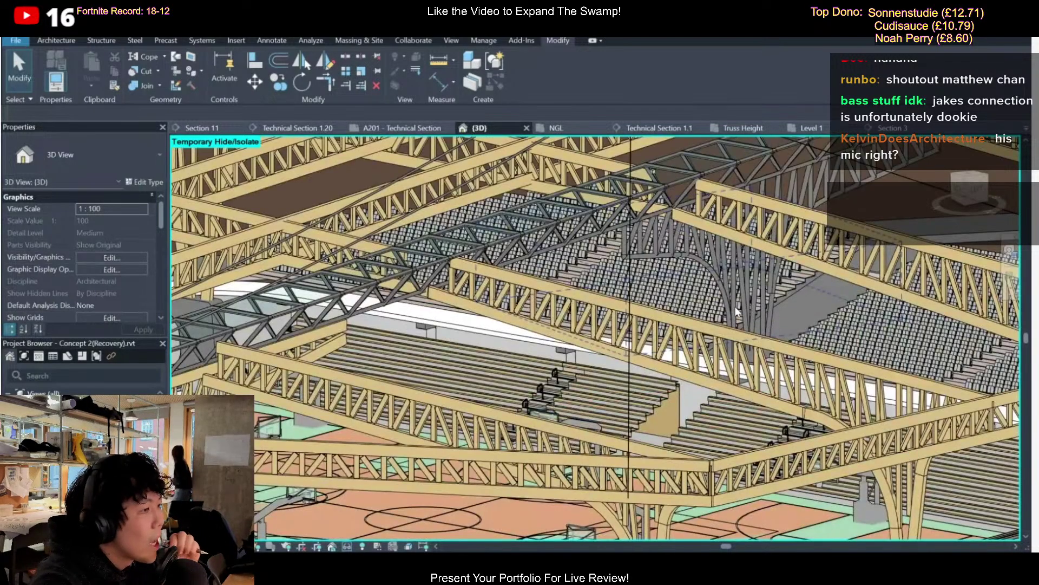
pyautogui.click(767, 315)
pyautogui.click(766, 312)
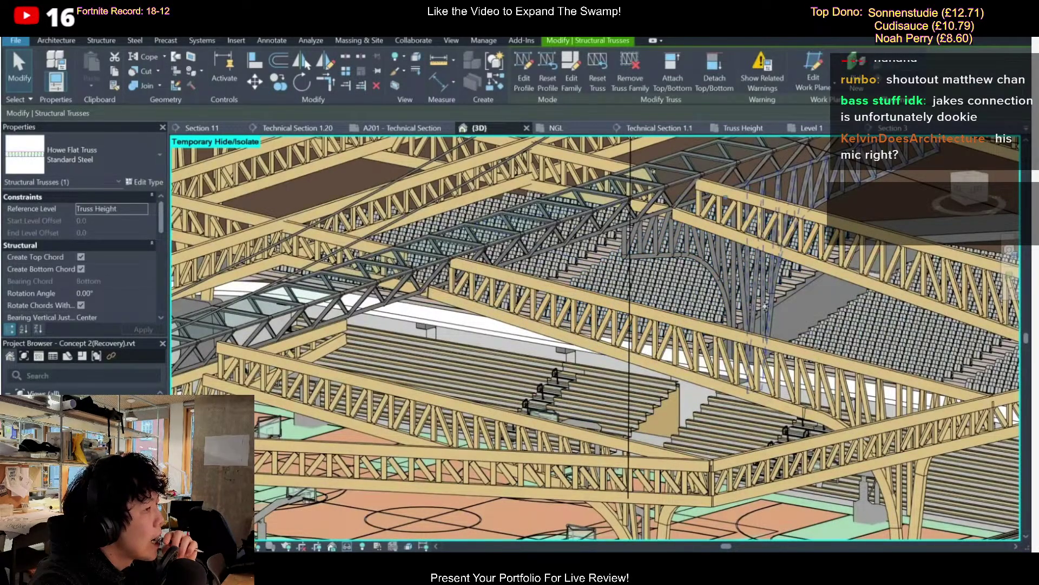
pyautogui.scroll(5, 743, 407)
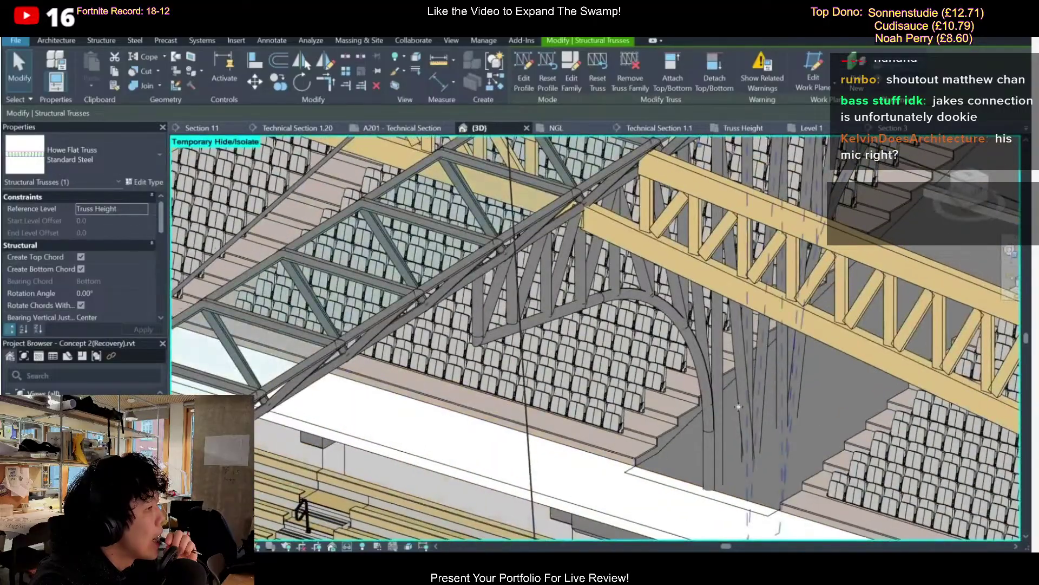
pyautogui.scroll(-5, 756, 420)
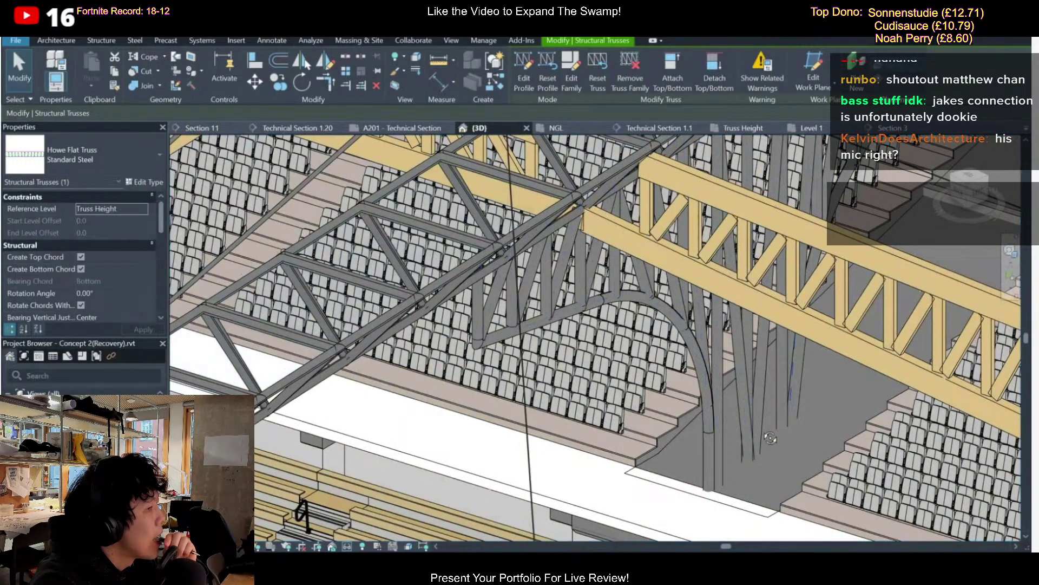
pyautogui.press('h')
pyautogui.press('h')
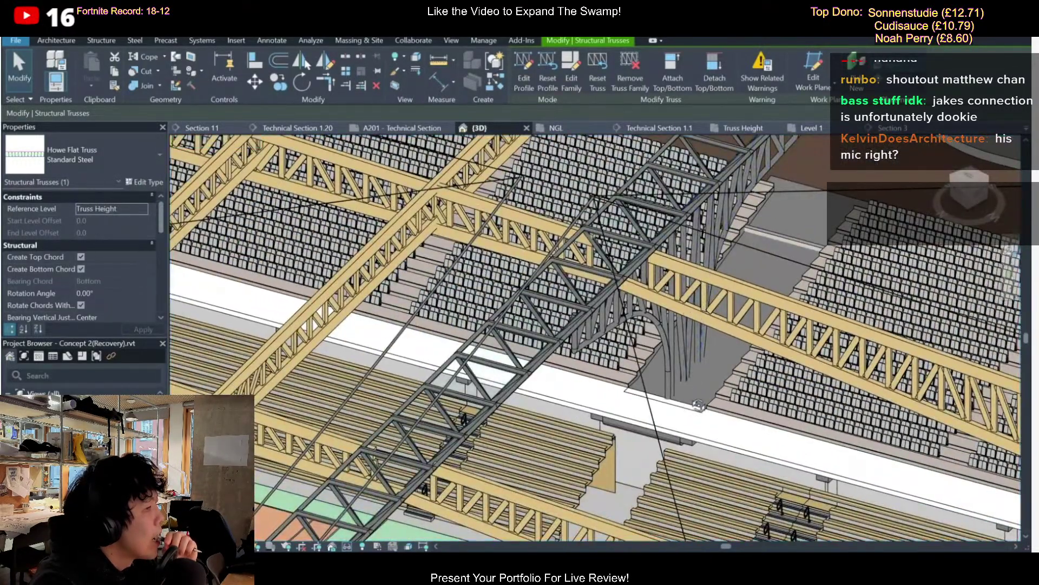
pyautogui.scroll(3, 690, 420)
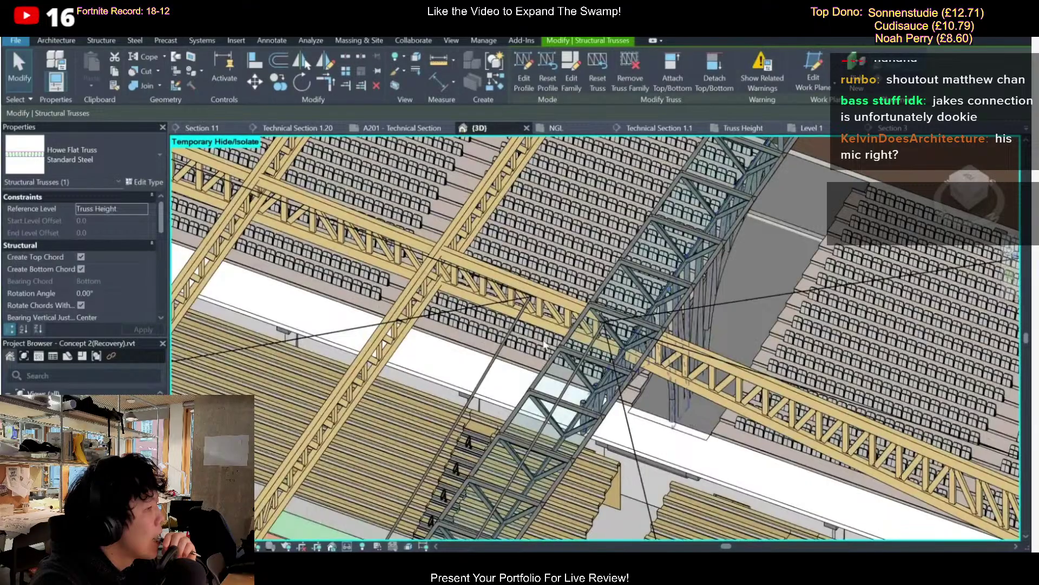
# Switch to Technical Section 1.20 and review the roof overhang, branching truss column and raised stand beneath it
pyautogui.hotkey('ctrl', 'Tab')
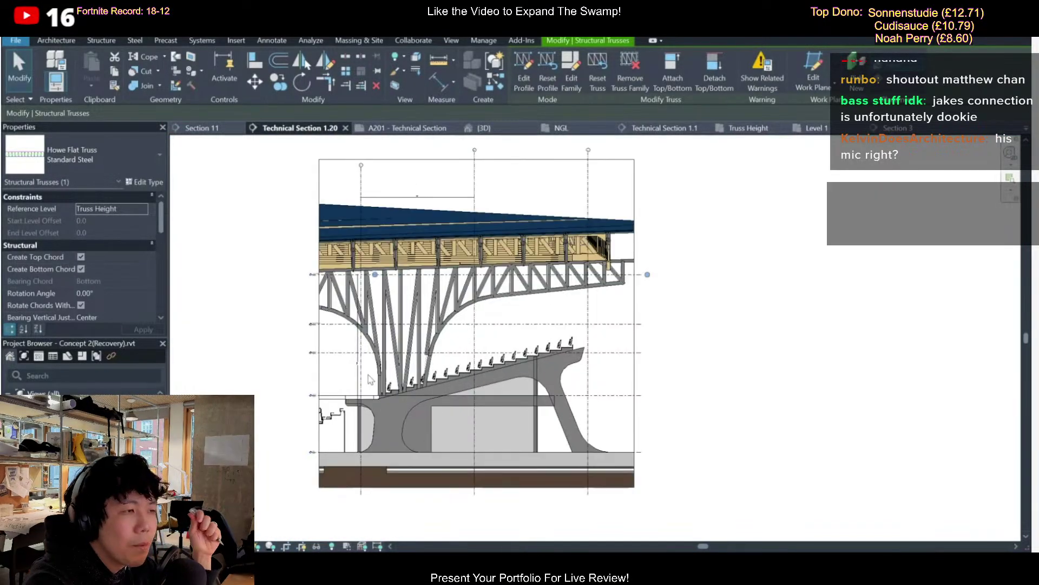
pyautogui.scroll(4, 368, 375)
pyautogui.scroll(-1, 536, 354)
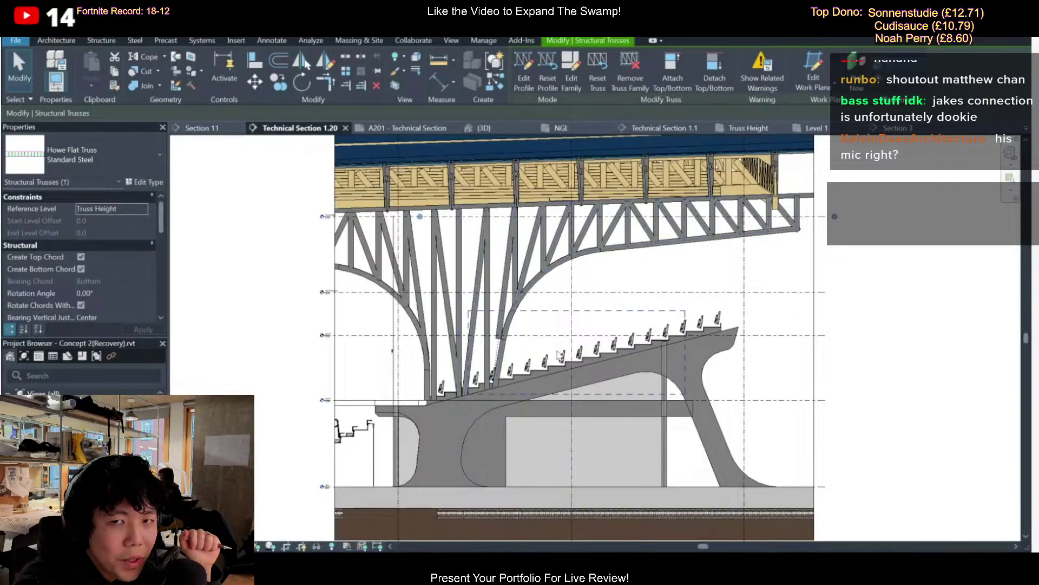
pyautogui.moveTo(538, 353); pyautogui.dragTo(635, 352, button='middle')
pyautogui.scroll(-2, 636, 353)
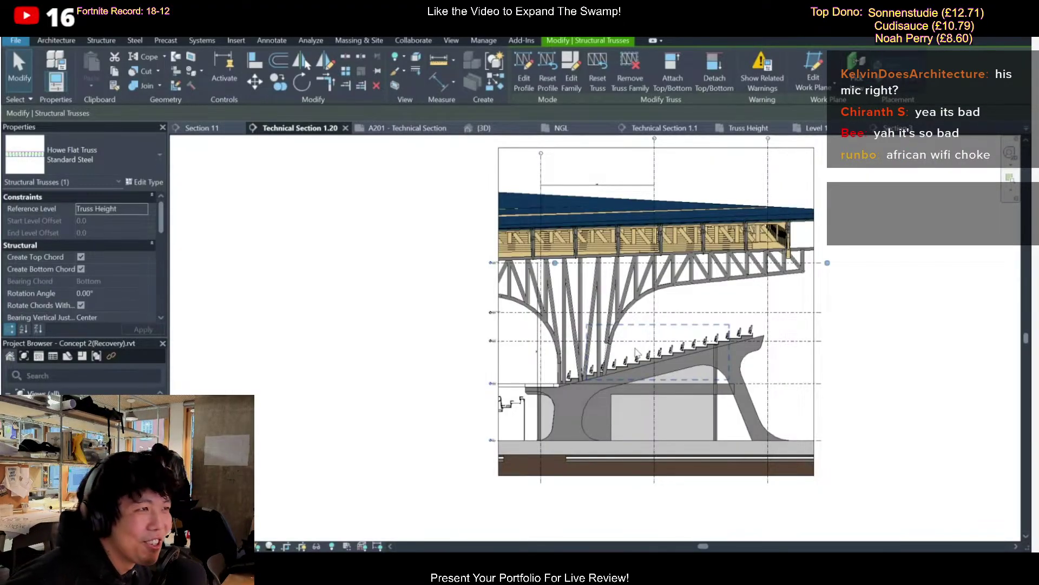
pyautogui.scroll(4, 760, 334)
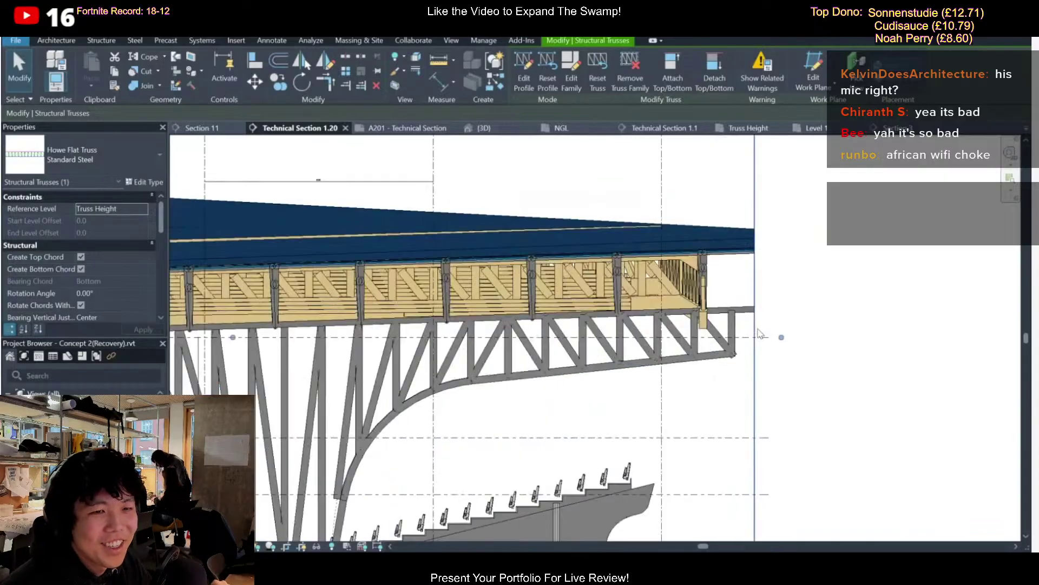
pyautogui.scroll(1, 758, 332)
pyautogui.scroll(-5, 758, 335)
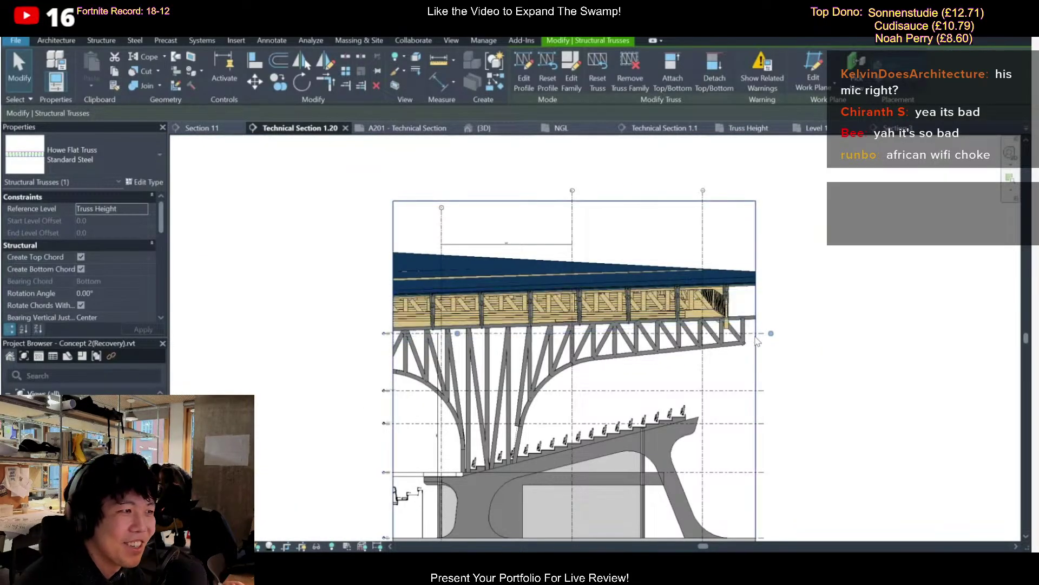
pyautogui.press('Escape')
pyautogui.scroll(-2, 758, 354)
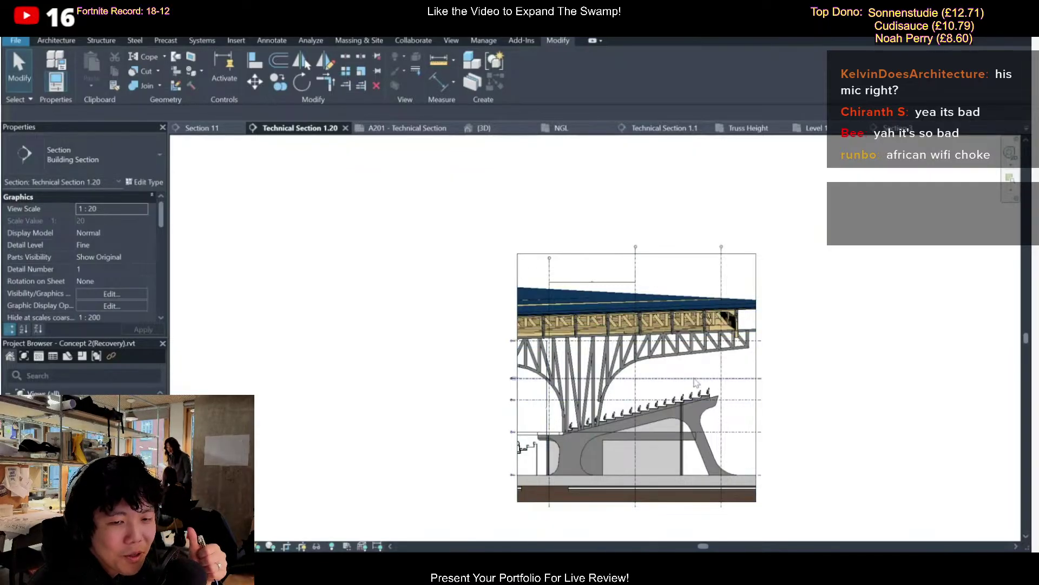
# Examine the branching column's web members and curved chords where they come down to the raised stand in the section
pyautogui.scroll(3, 648, 341)
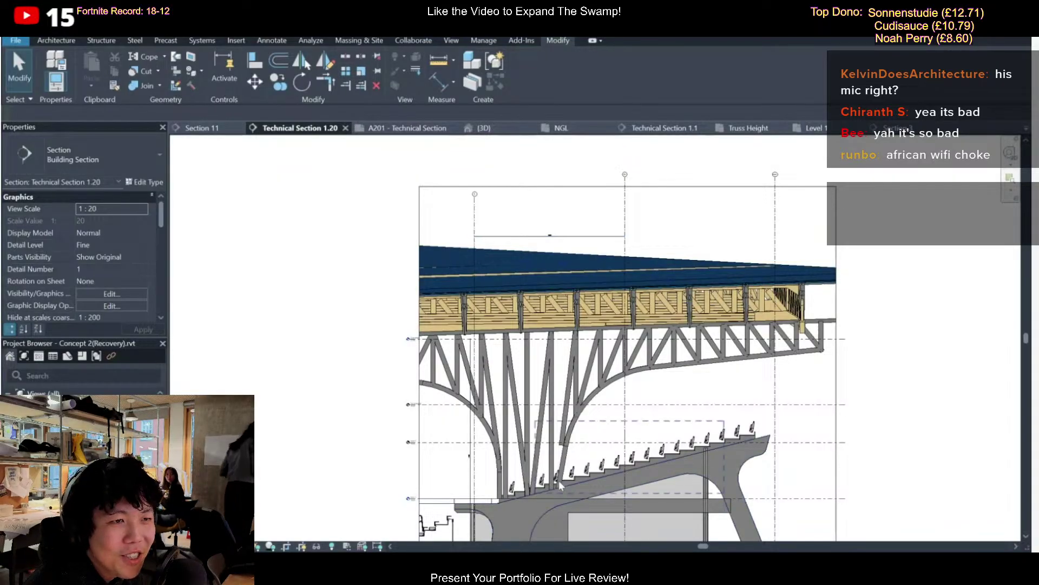
pyautogui.scroll(3, 561, 485)
pyautogui.scroll(-4, 565, 411)
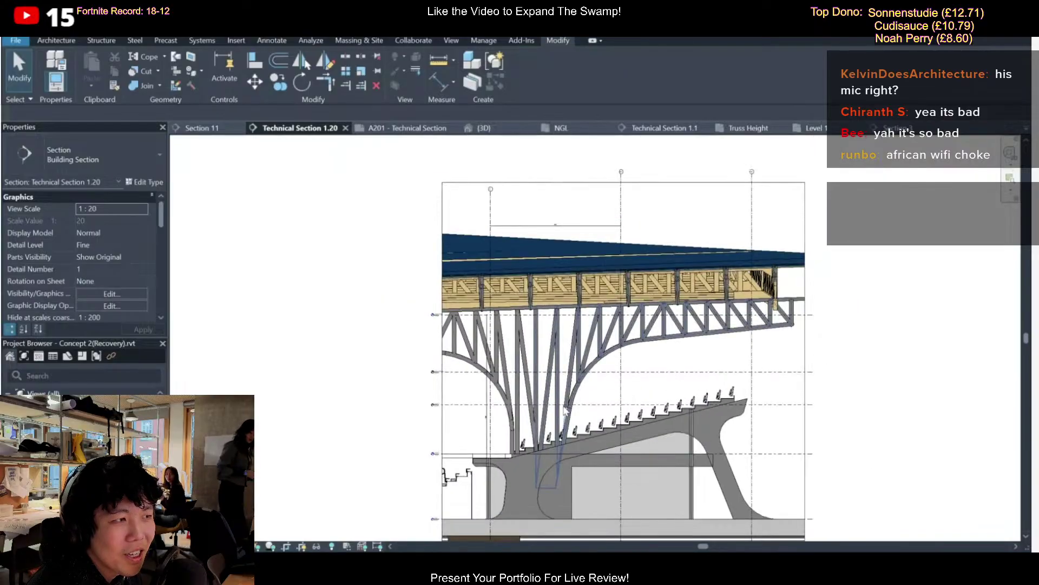
pyautogui.scroll(5, 564, 411)
pyautogui.click(573, 410)
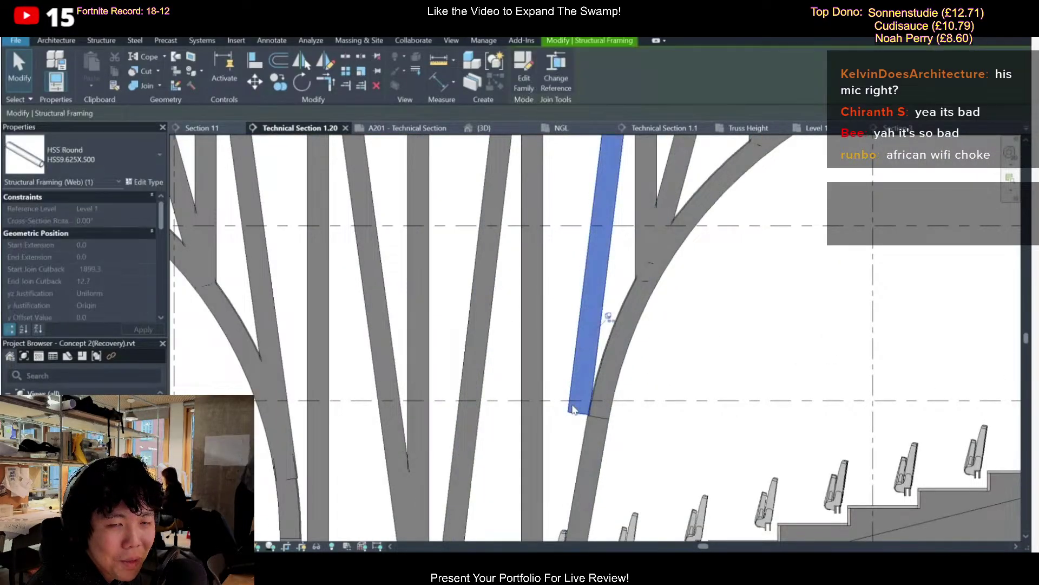
pyautogui.scroll(-5, 574, 410)
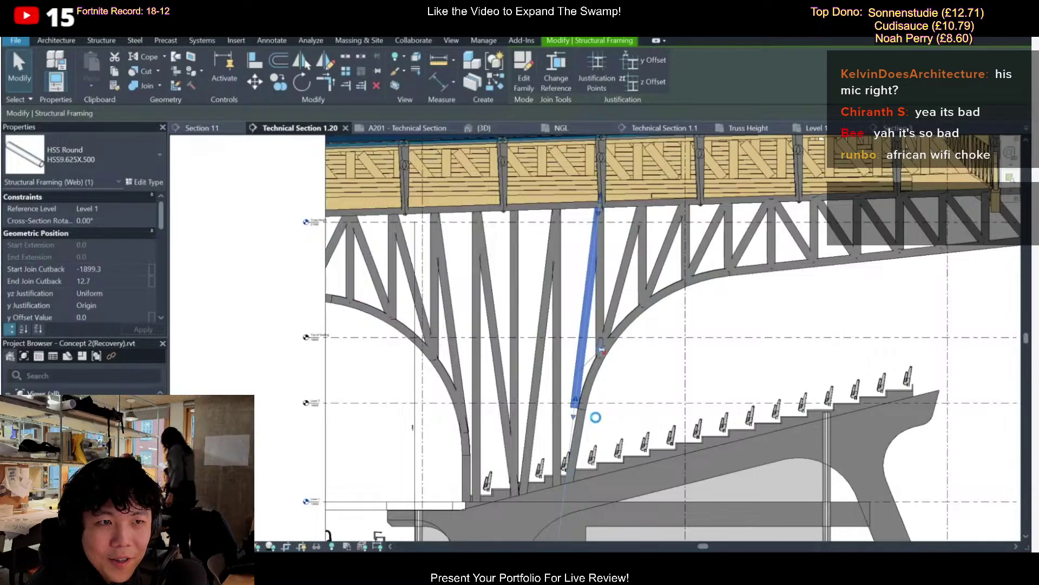
pyautogui.click(597, 423)
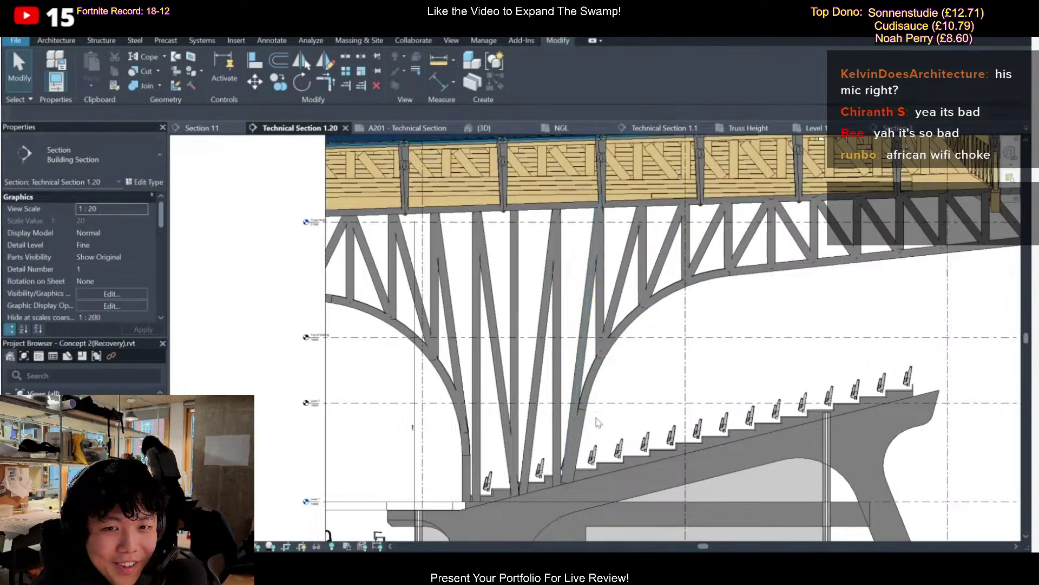
pyautogui.scroll(-4, 597, 422)
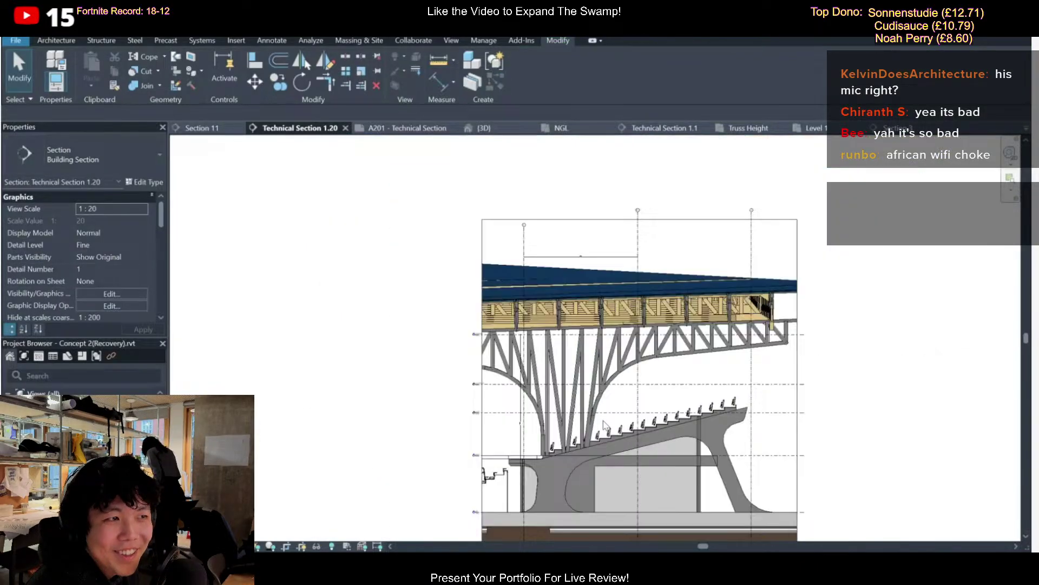
pyautogui.scroll(3, 542, 448)
pyautogui.click(538, 448)
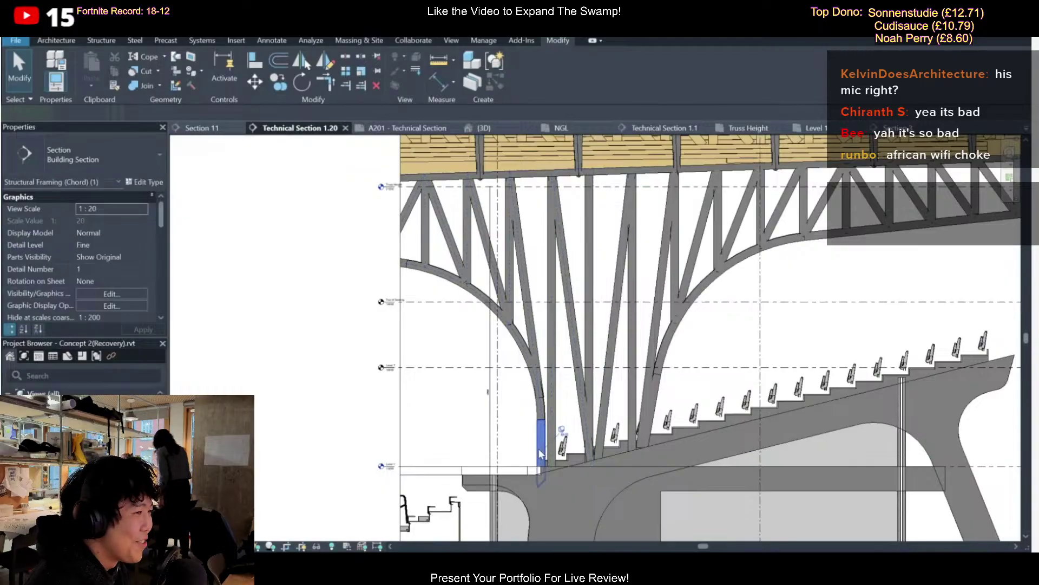
pyautogui.press('Escape')
pyautogui.scroll(-3, 547, 476)
pyautogui.scroll(-2, 548, 474)
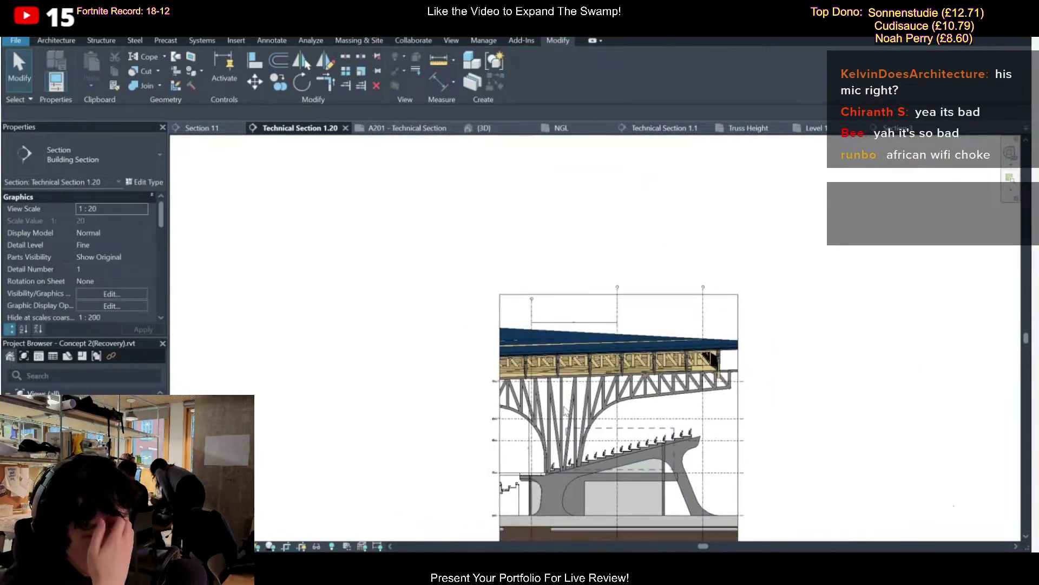
pyautogui.scroll(2, 564, 405)
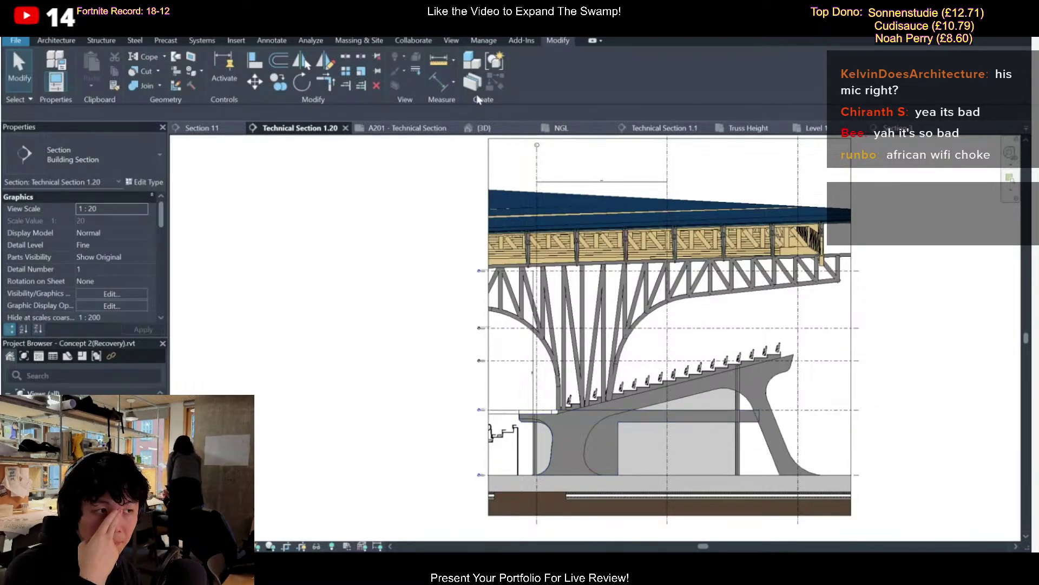
# Return to the 3D view and inspect the roof truss grid over the courts and stands from above and the side
pyautogui.click(484, 128)
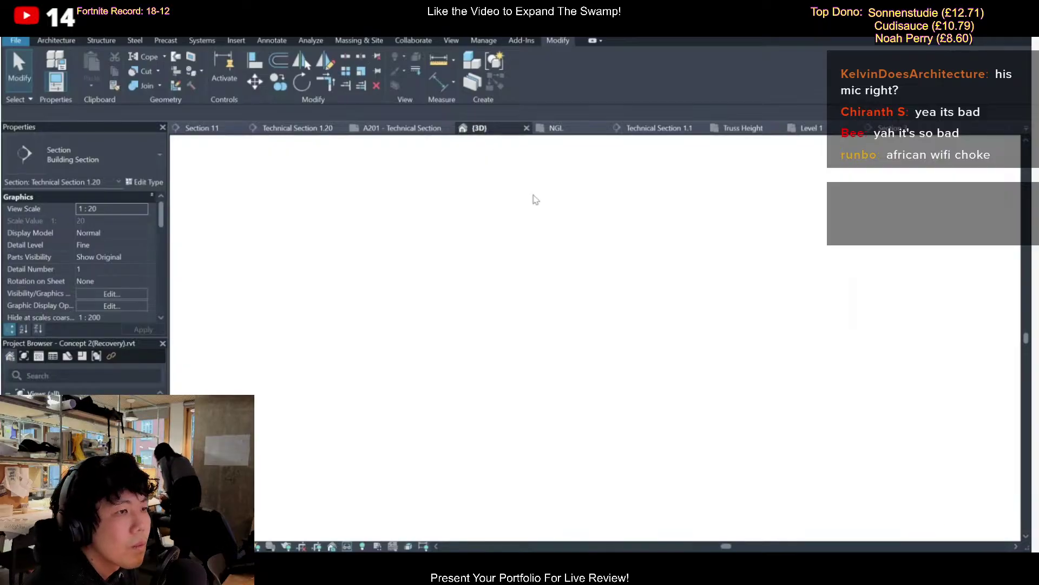
pyautogui.scroll(-5, 580, 341)
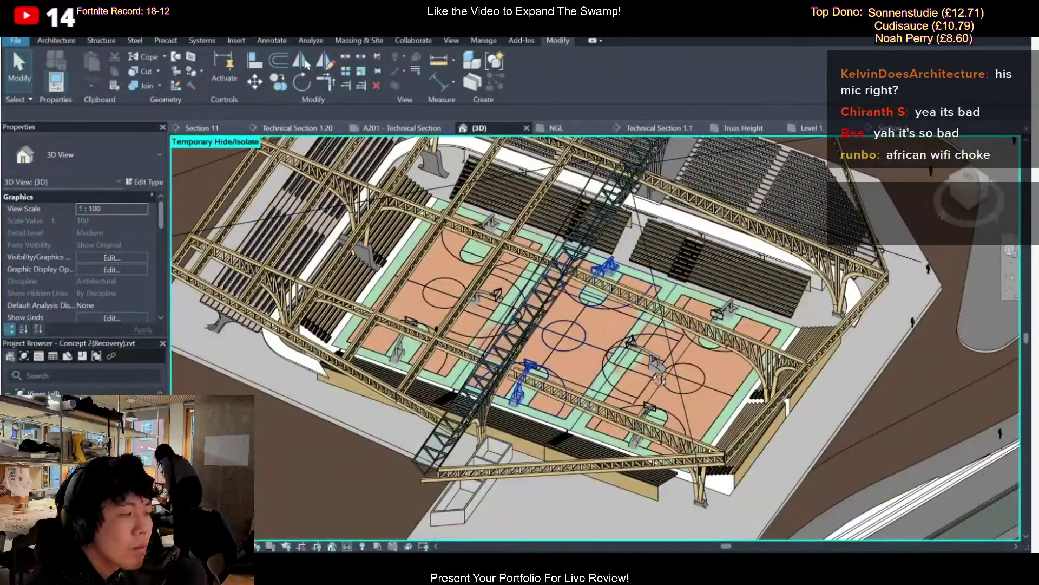
pyautogui.scroll(-4, 646, 350)
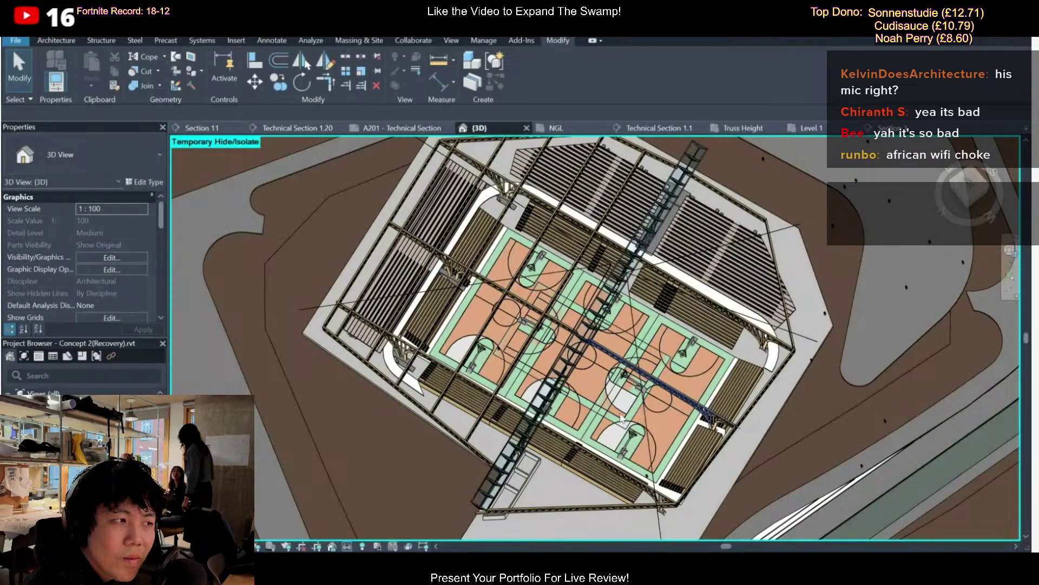
pyautogui.scroll(3, 582, 392)
pyautogui.scroll(-3, 582, 392)
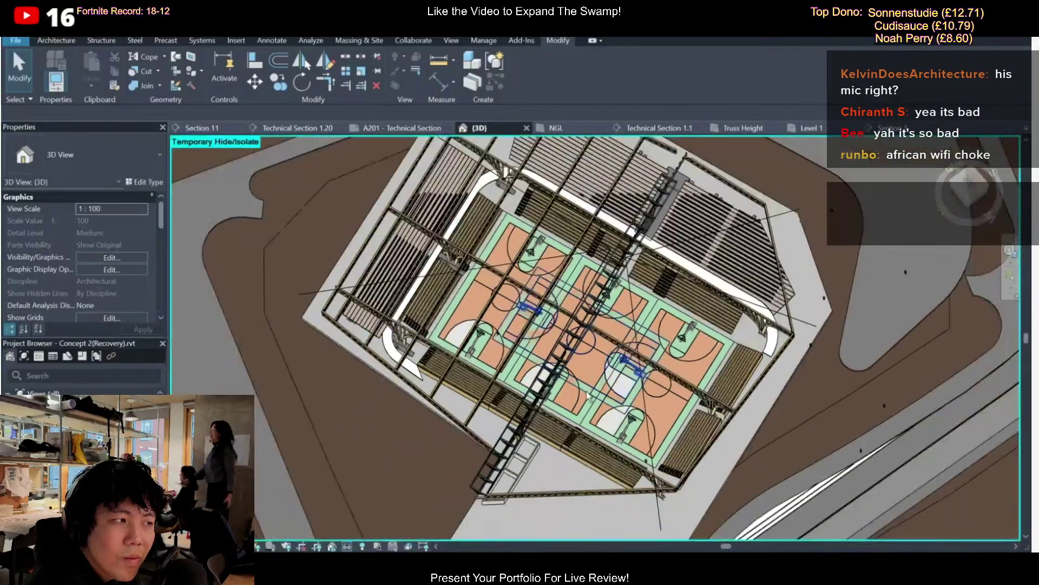
pyautogui.keyDown('shift'); pyautogui.moveTo(582, 392); pyautogui.dragTo(756, 345, button='middle'); pyautogui.keyUp('shift')
pyautogui.scroll(3, 650, 331)
pyautogui.press('h')
pyautogui.press('h')
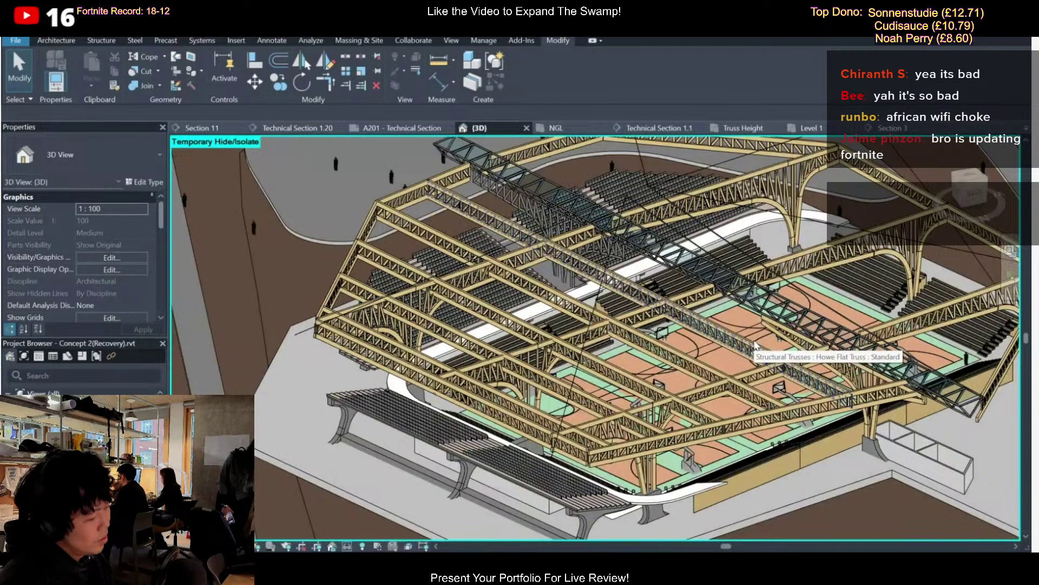
# Switch to File Explorer and browse to the BAS3 > Semester 1 > STUDIO > PROJECT 1 - ATHLONE folder
pyautogui.moveTo(715, 579)
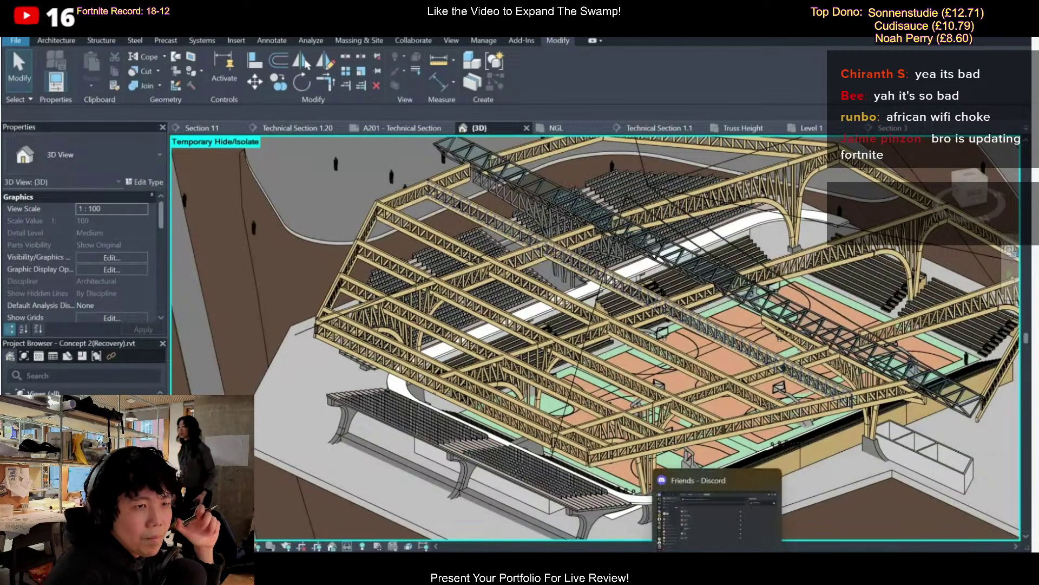
pyautogui.moveTo(451, 579)
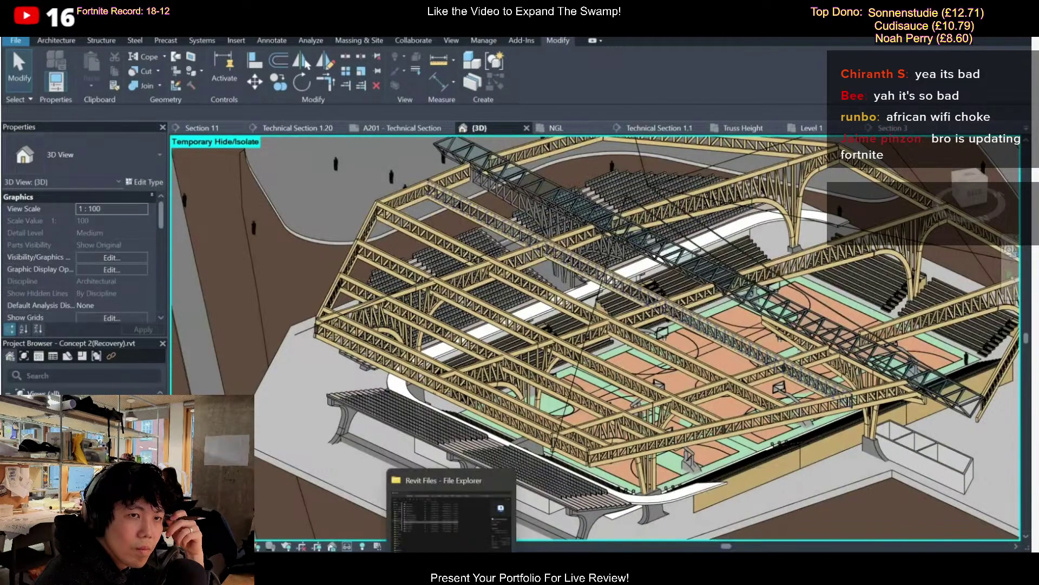
pyautogui.click(440, 520)
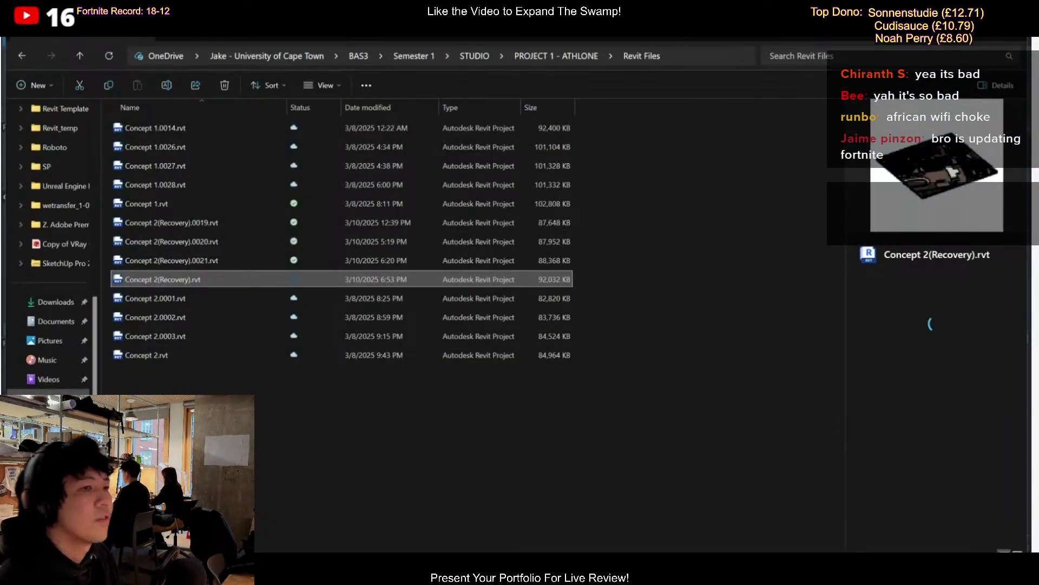
pyautogui.scroll(5, 52, 352)
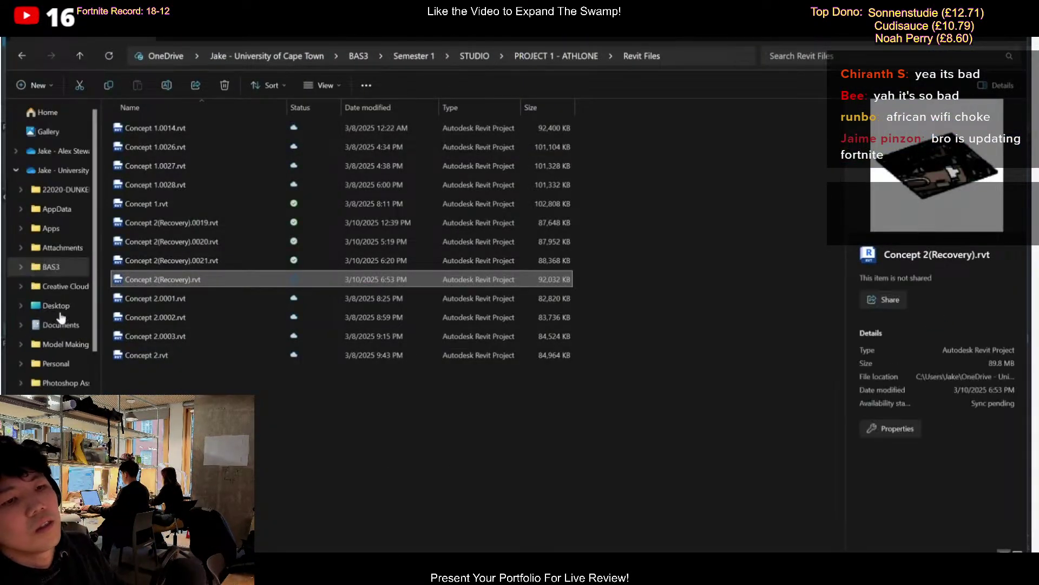
pyautogui.click(67, 269)
pyautogui.click(167, 149)
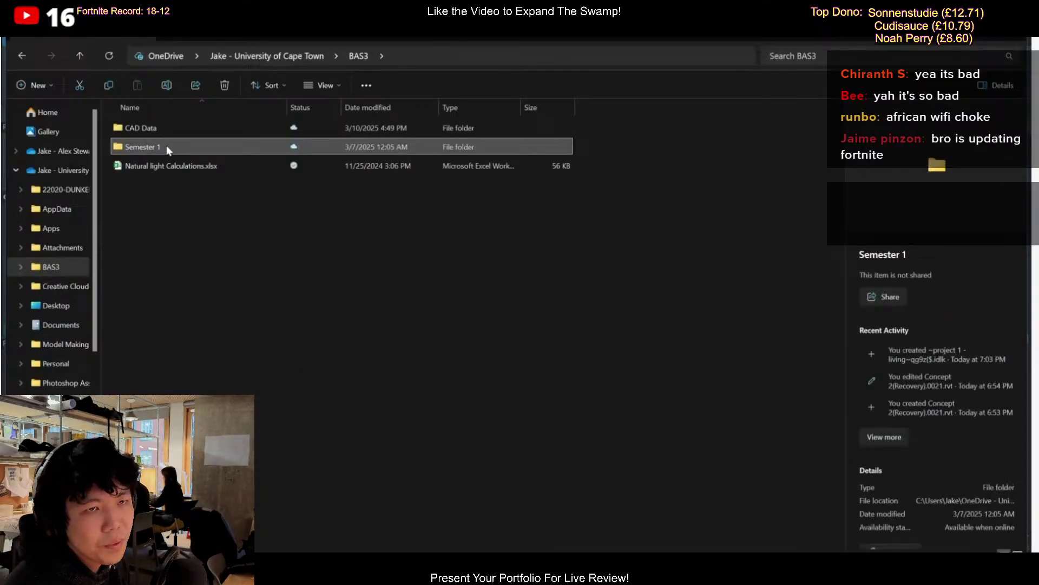
pyautogui.doubleClick(167, 146)
pyautogui.doubleClick(167, 144)
pyautogui.doubleClick(177, 135)
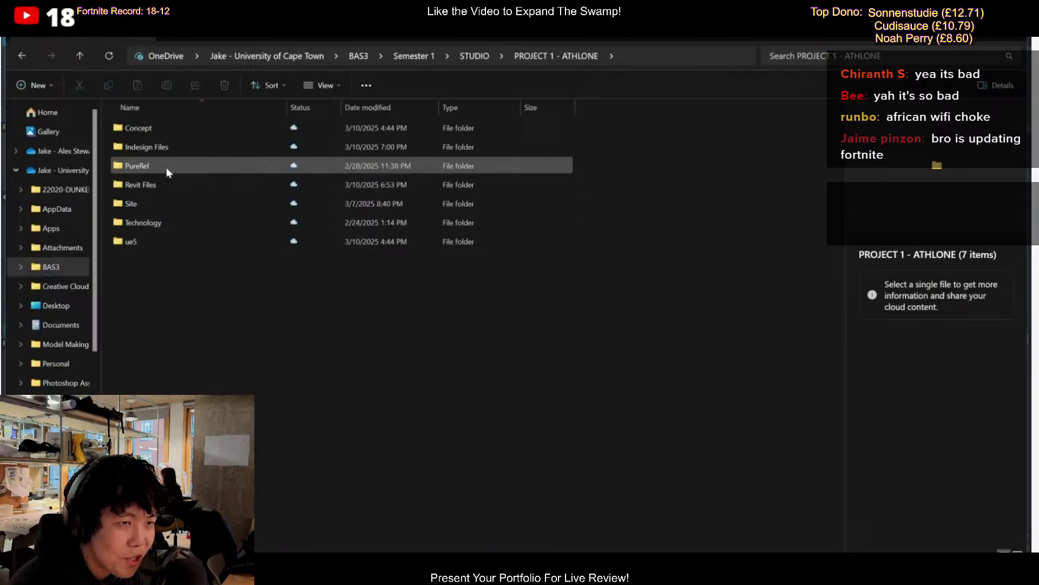
# Open the render HighresScreenshot00020.png from the project's Concept > Renders folder
pyautogui.doubleClick(161, 134)
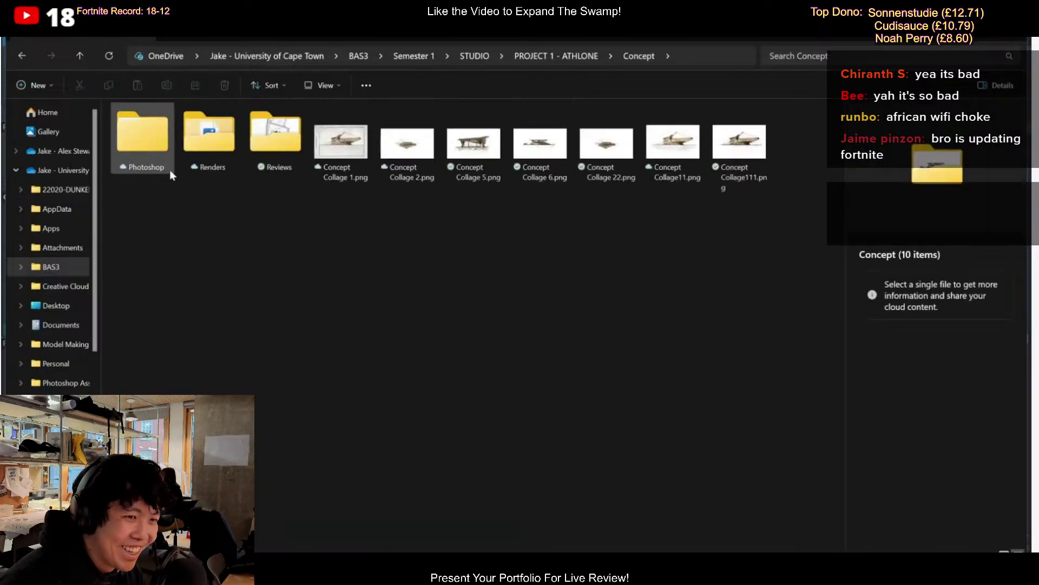
pyautogui.doubleClick(221, 165)
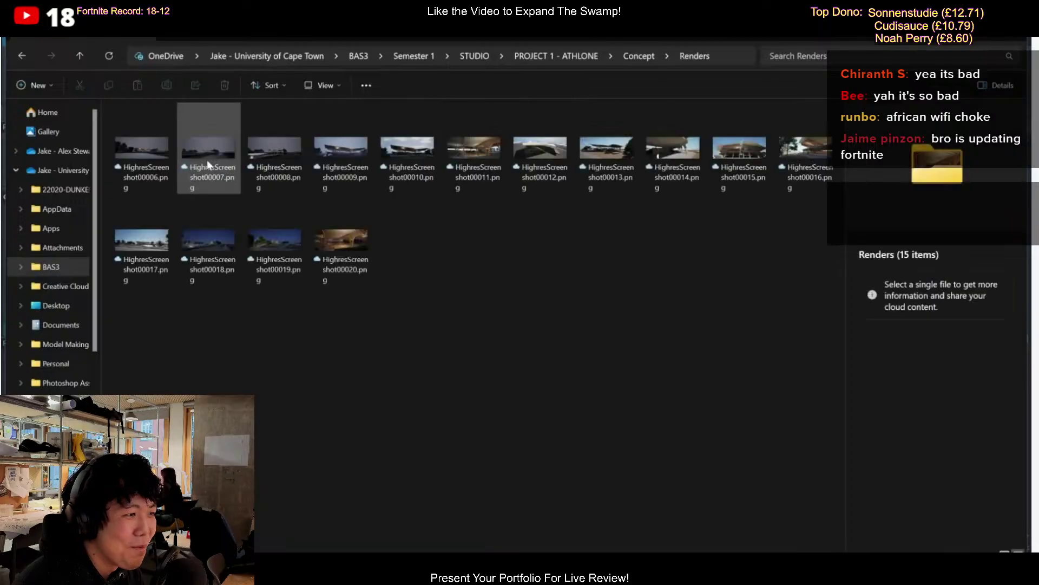
pyautogui.click(351, 255)
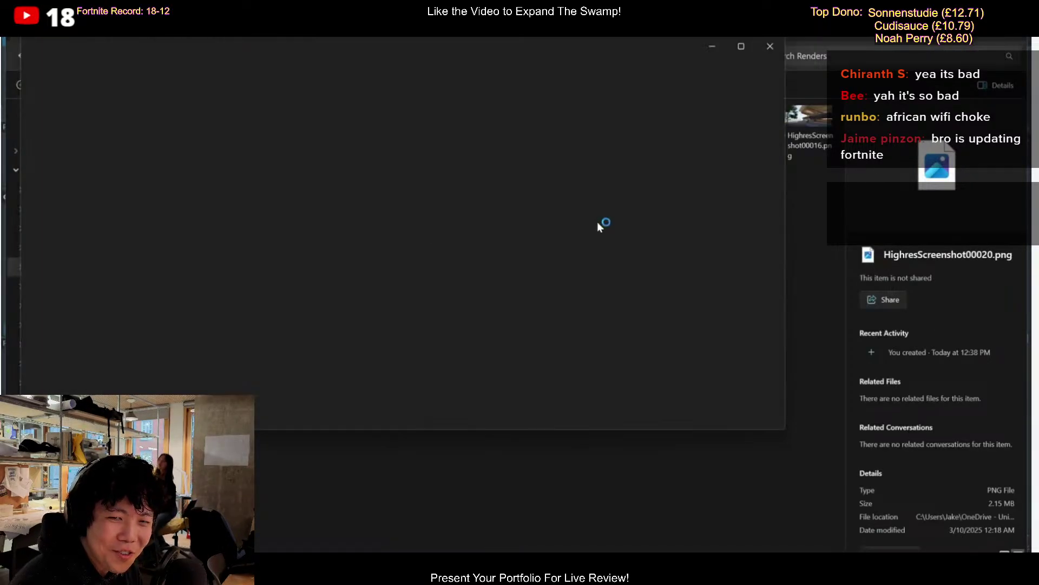
# Enlarge the render of the arena interior, look it over, and go on to the night-time exterior render
pyautogui.click(740, 46)
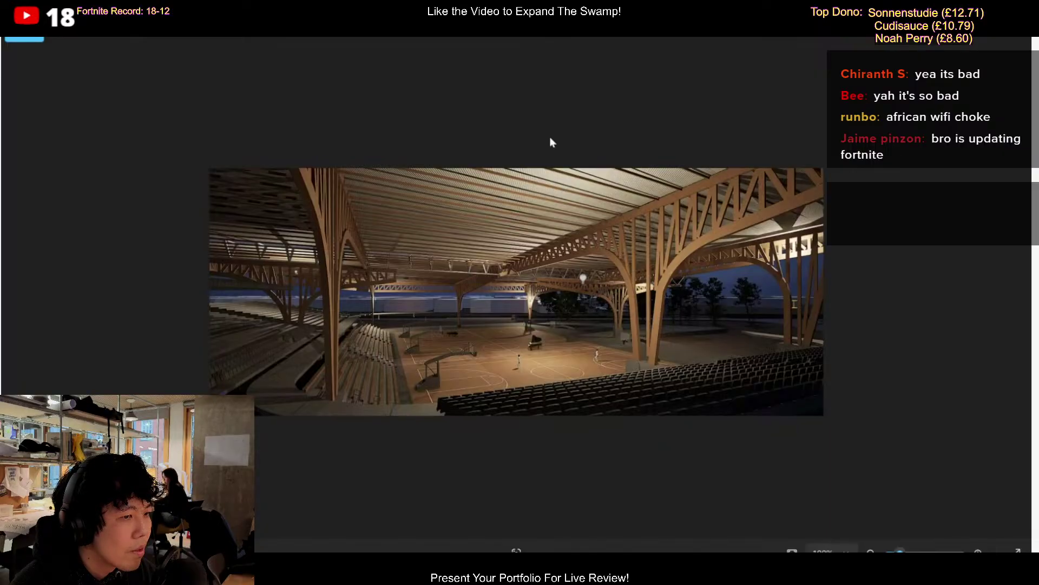
pyautogui.scroll(3, 509, 240)
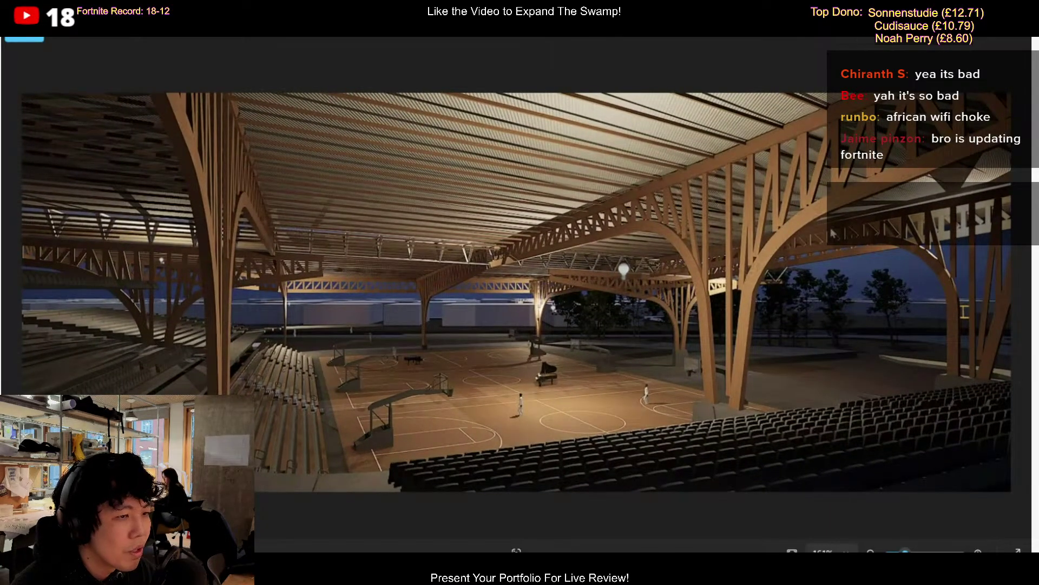
pyautogui.press('Right')
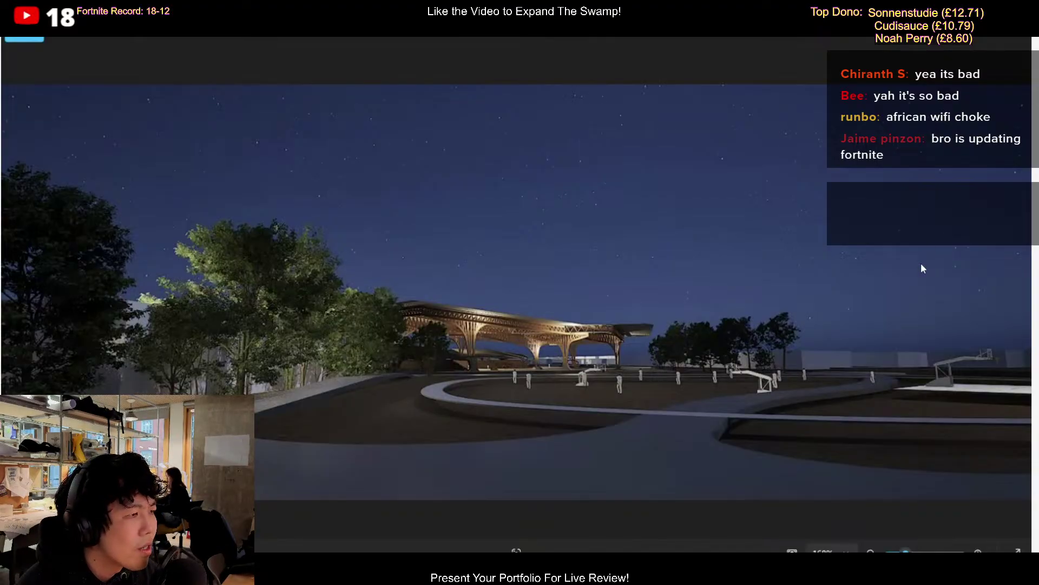
# Leave the renders, return to Revit's 3D view and look over the whole arena roof and its stands
pyautogui.moveTo(702, 558)
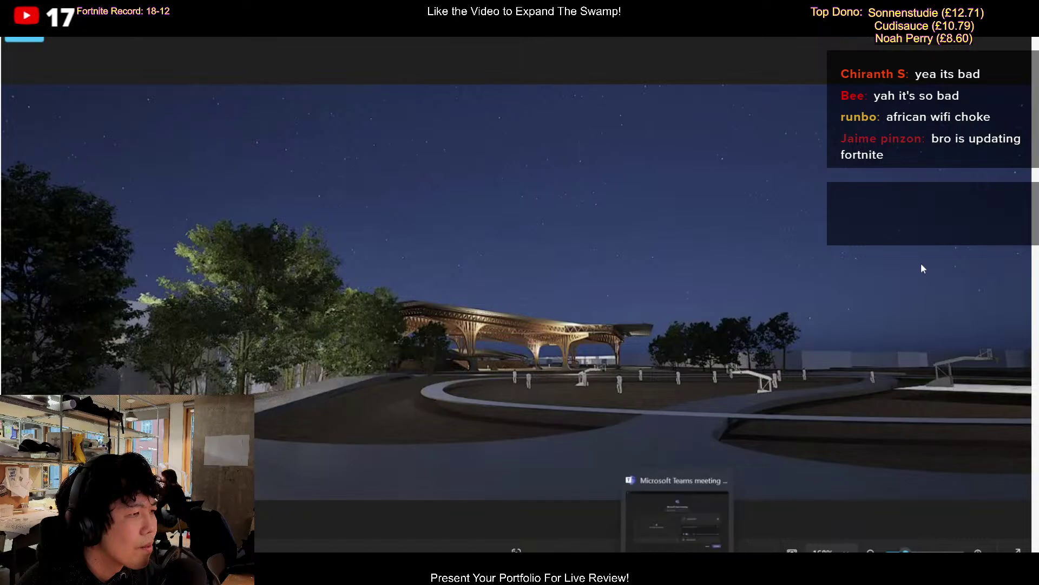
pyautogui.click(702, 558)
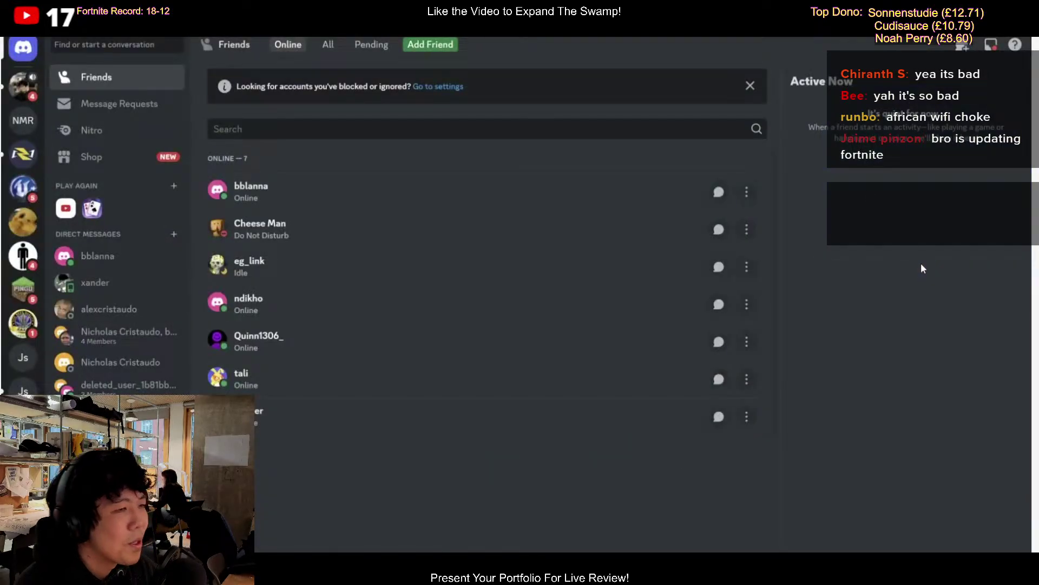
pyautogui.hotkey('alt', 'Tab')
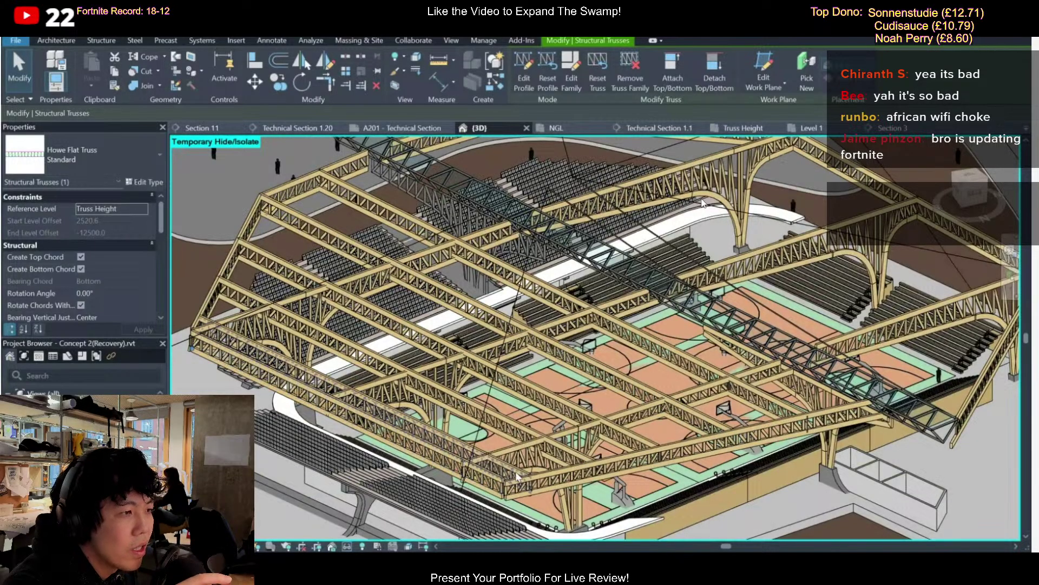
pyautogui.scroll(-2, 754, 425)
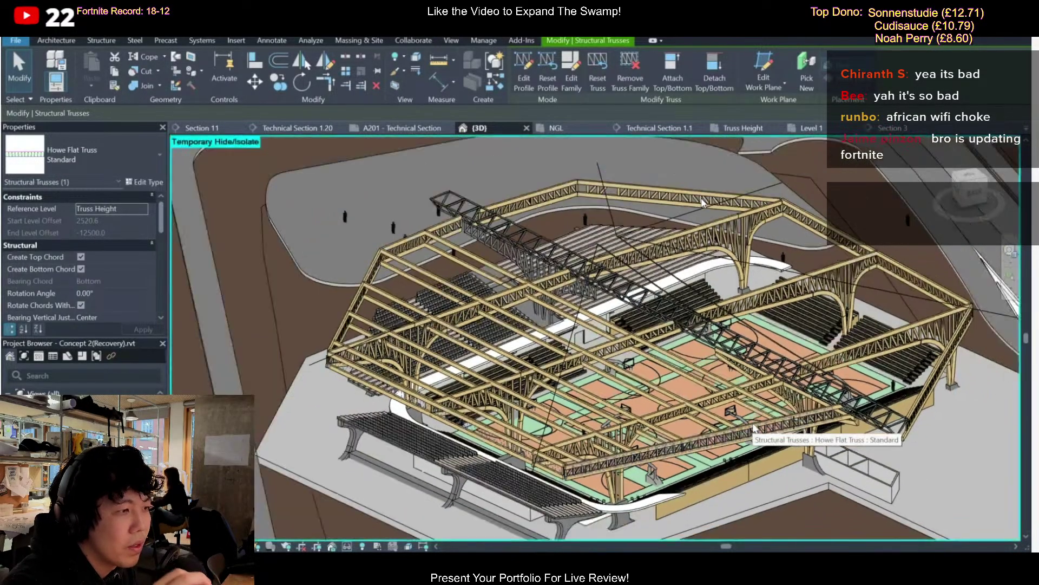
pyautogui.scroll(-2, 754, 427)
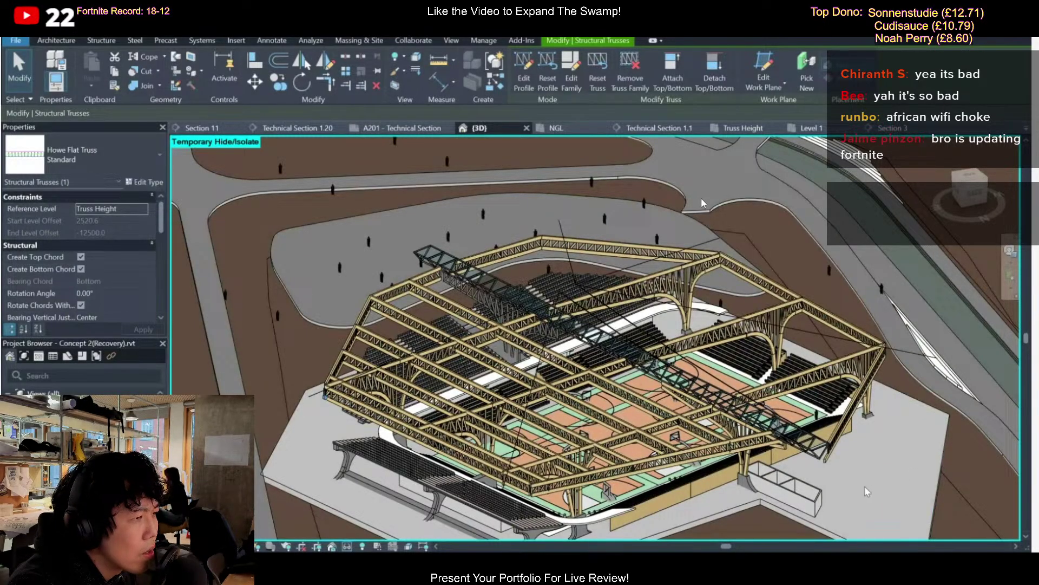
pyautogui.moveTo(865, 488); pyautogui.dragTo(850, 438, button='middle')
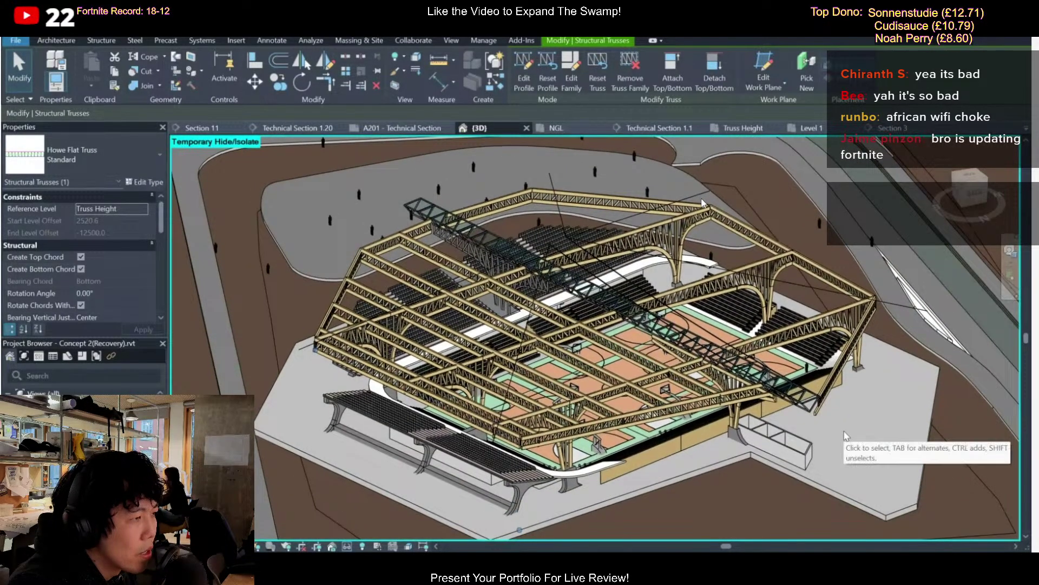
# Examine the dark truss that crosses the timber roof grid and the stands under its outer end
pyautogui.click(438, 219)
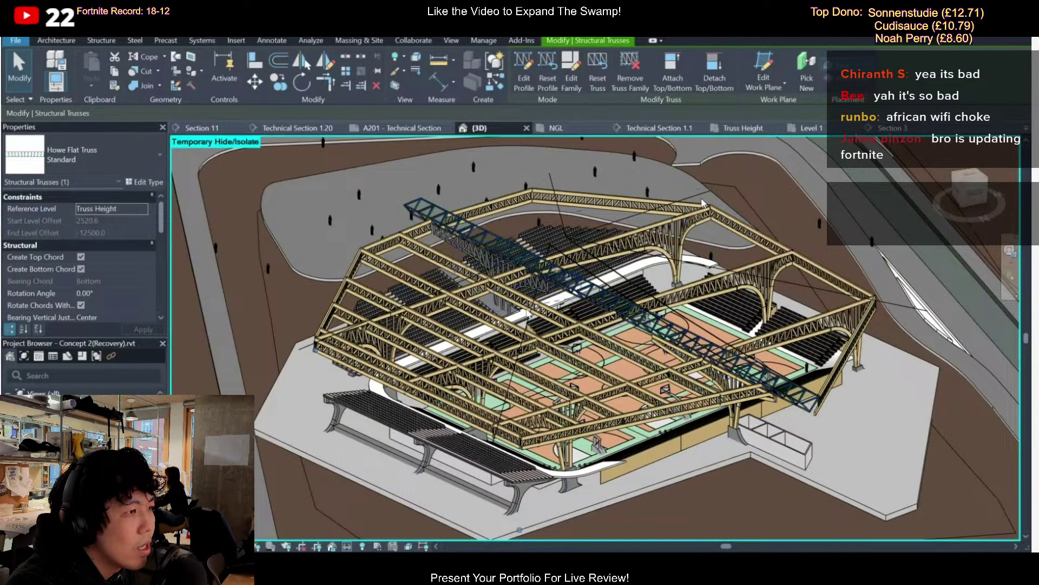
pyautogui.scroll(4, 436, 218)
pyautogui.scroll(-8, 431, 193)
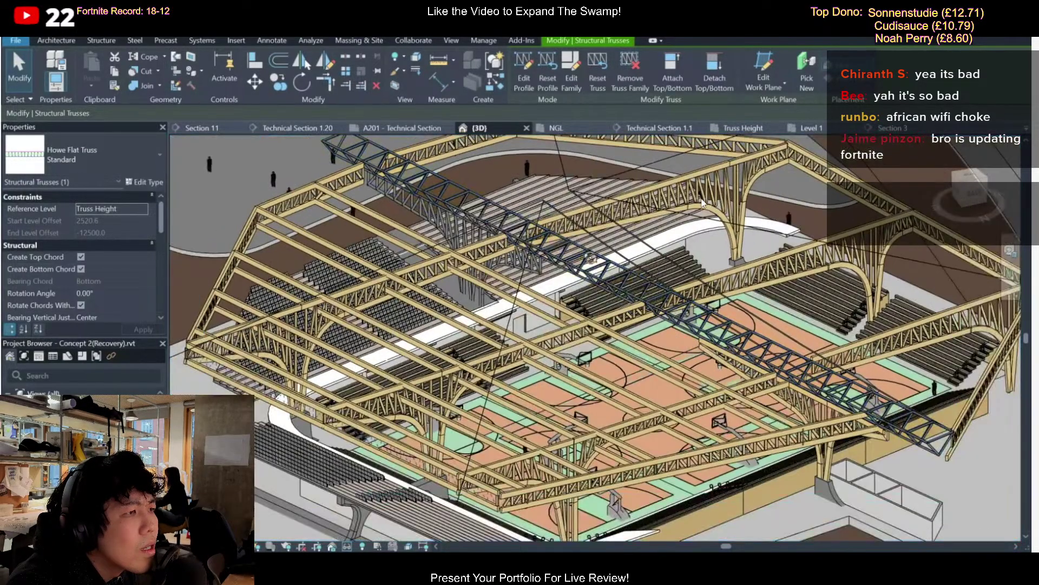
pyautogui.moveTo(704, 281); pyautogui.dragTo(783, 262, button='middle')
pyautogui.press('h')
pyautogui.press('i')
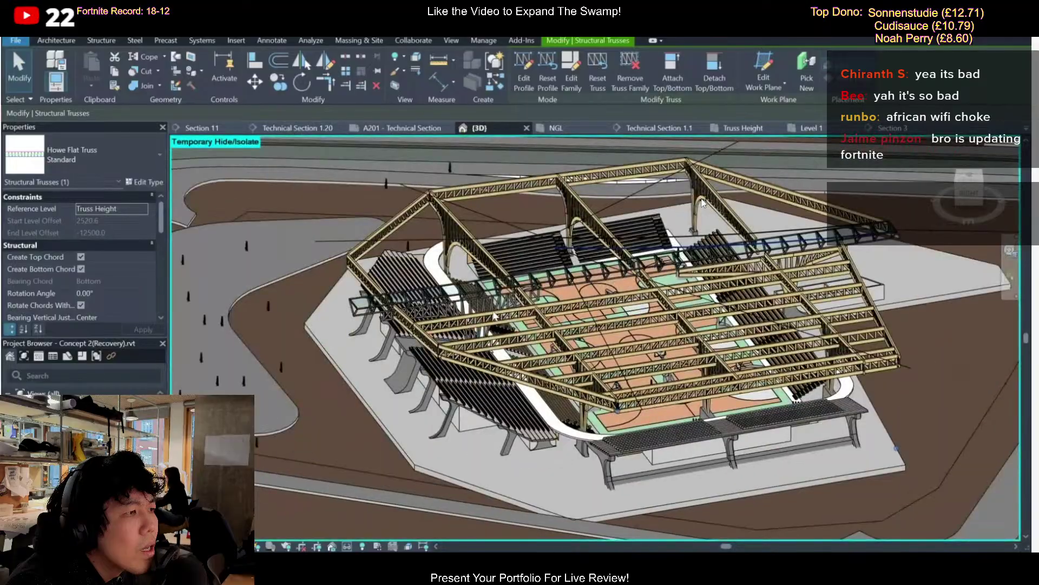
pyautogui.scroll(5, 702, 203)
pyautogui.scroll(-3, 702, 202)
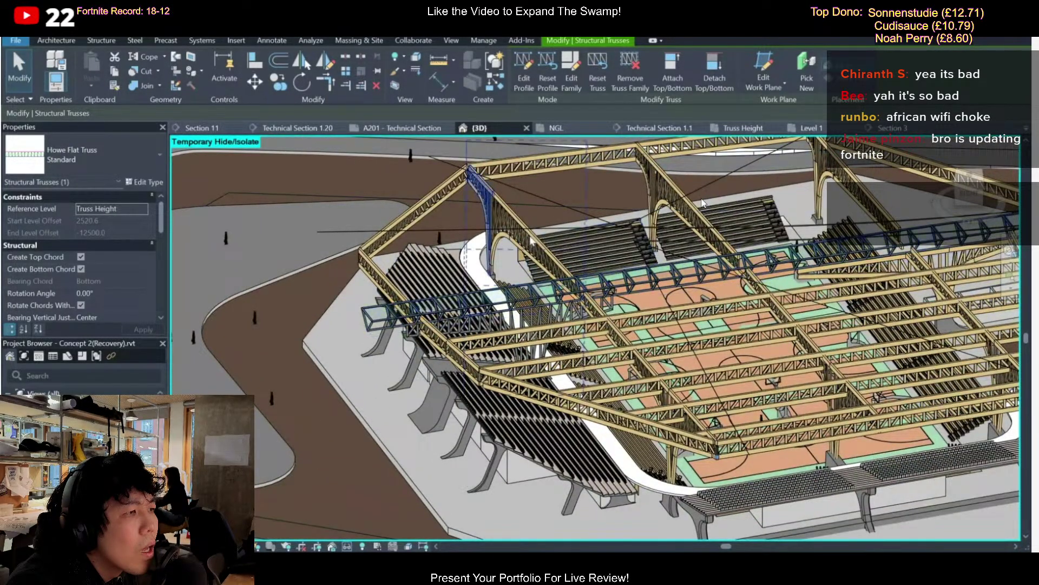
pyautogui.scroll(-3, 518, 172)
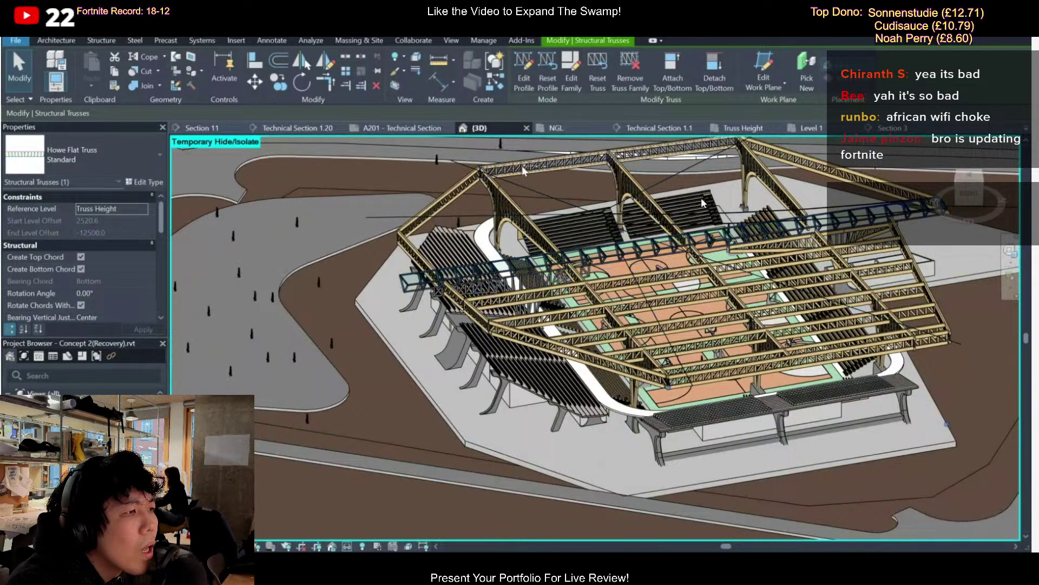
# Inspect the timber roof trusses from several sides and up close where they cross beneath the dark truss
pyautogui.keyDown('shift'); pyautogui.moveTo(657, 251); pyautogui.dragTo(654, 208, button='middle'); pyautogui.keyUp('shift')
pyautogui.scroll(5, 521, 309)
pyautogui.keyDown('shift'); pyautogui.moveTo(552, 327); pyautogui.dragTo(497, 403, button='middle'); pyautogui.keyUp('shift')
pyautogui.scroll(-5, 702, 203)
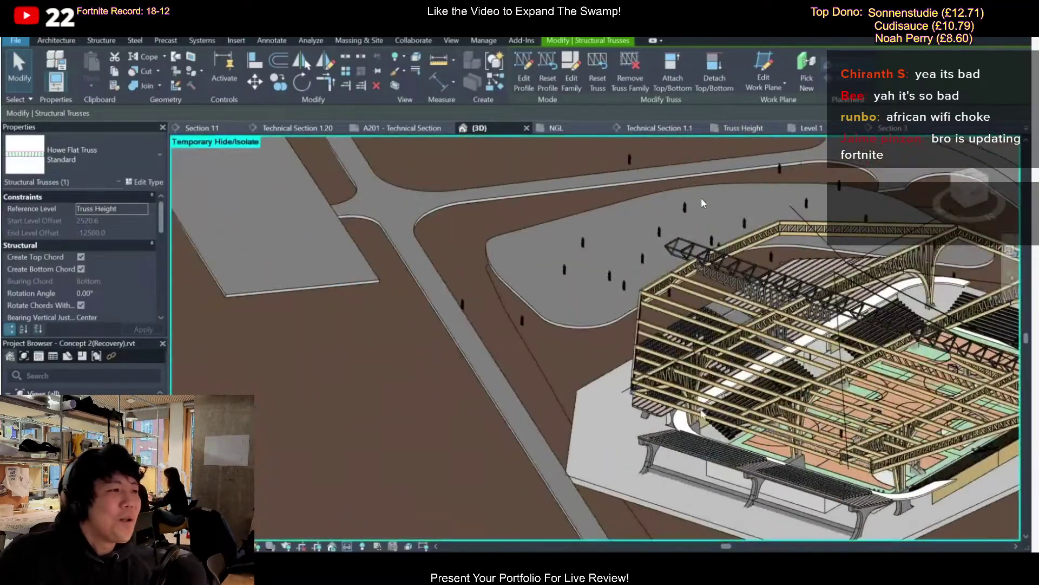
pyautogui.middleClick(701, 203)
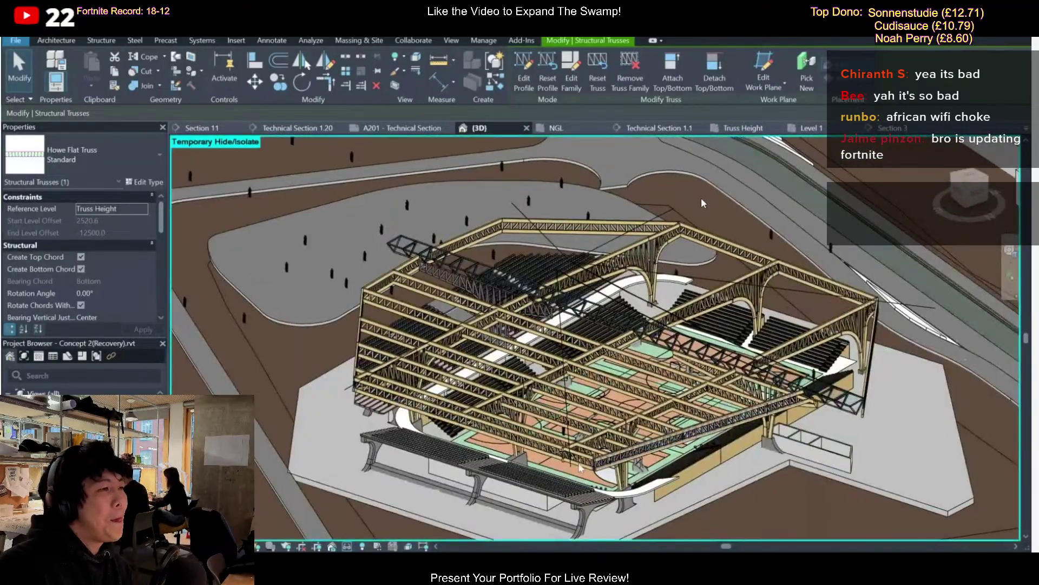
pyautogui.scroll(2, 701, 203)
pyautogui.scroll(3, 701, 202)
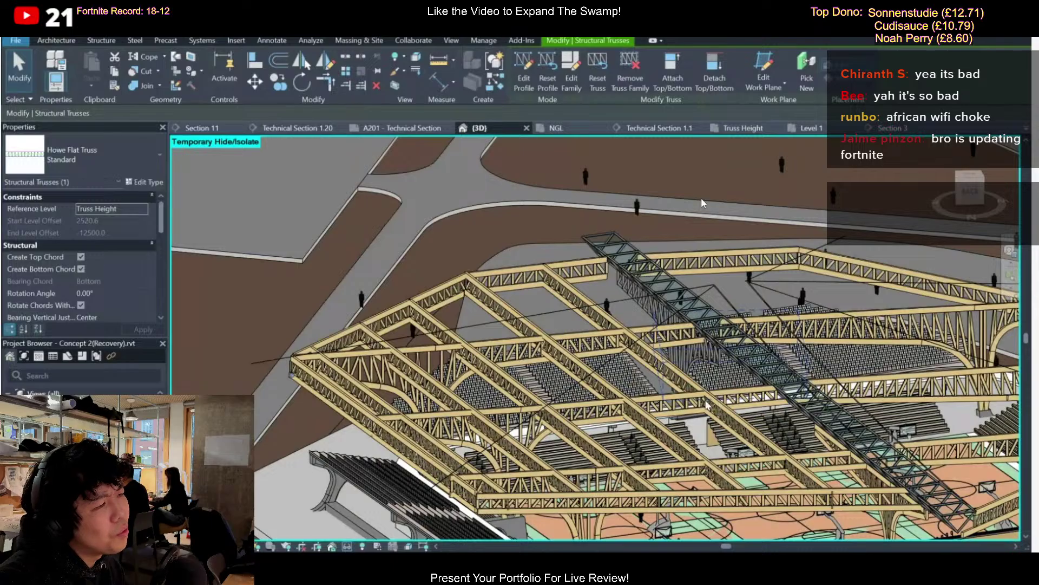
pyautogui.scroll(-3, 702, 203)
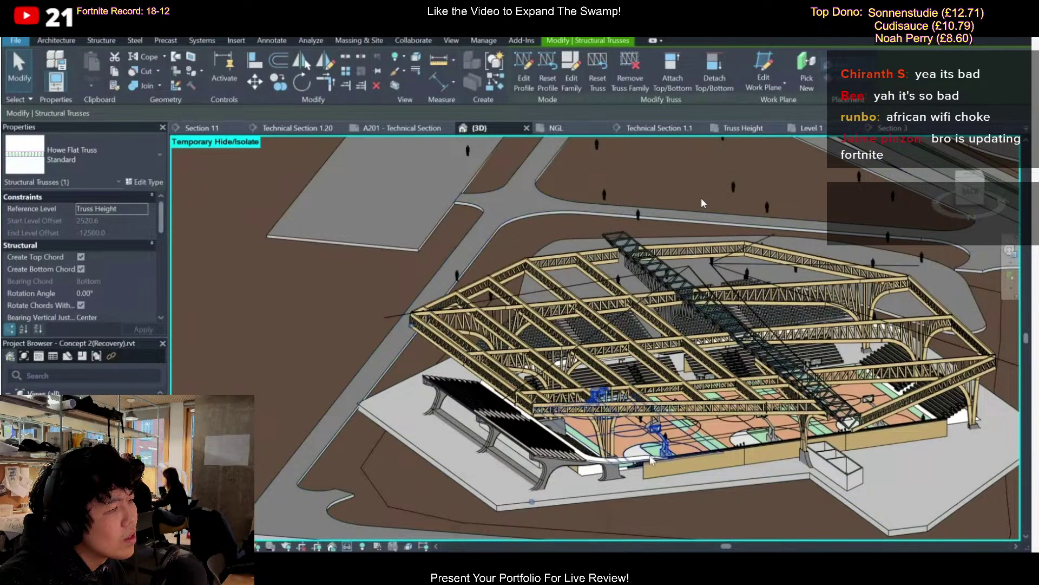
pyautogui.keyDown('shift'); pyautogui.moveTo(740, 478); pyautogui.dragTo(695, 485, button='middle'); pyautogui.keyUp('shift')
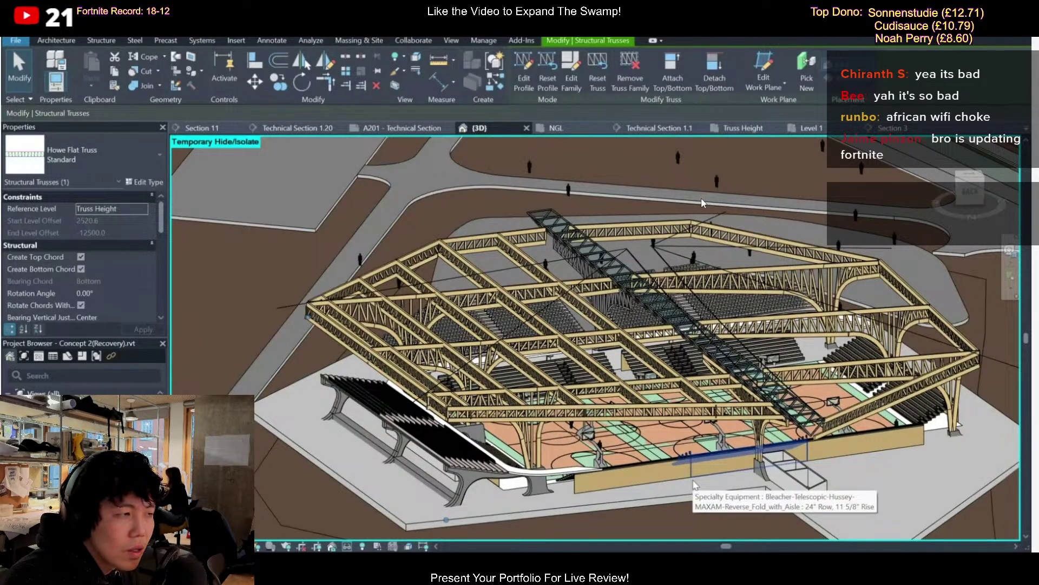
pyautogui.scroll(8, 606, 320)
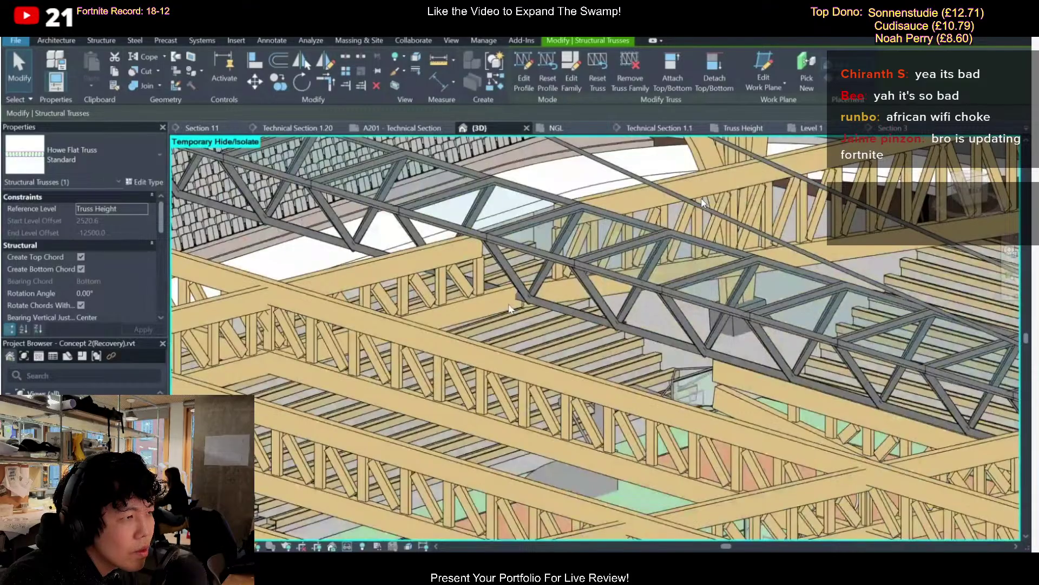
pyautogui.scroll(-10, 509, 309)
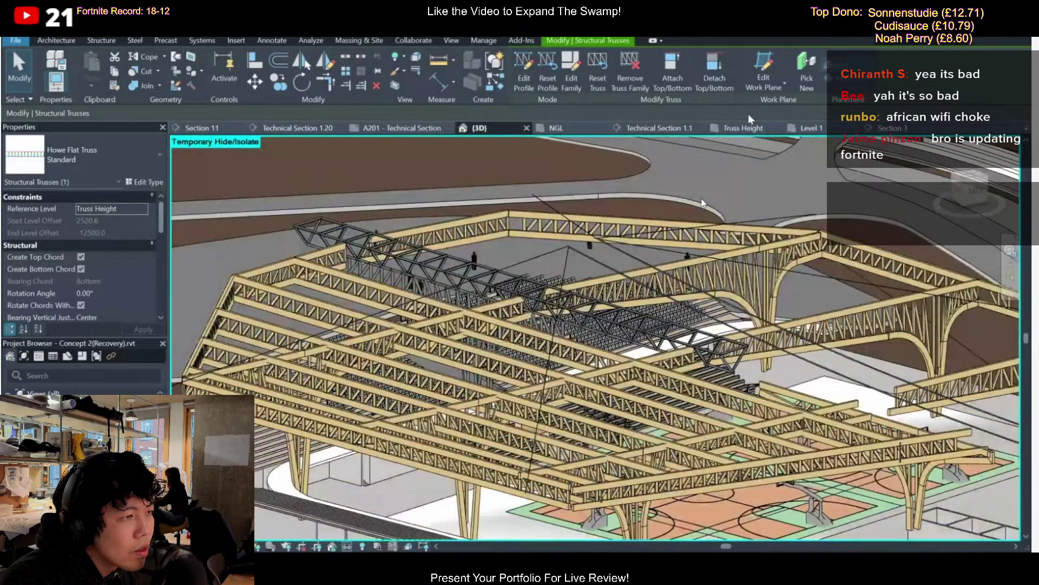
# Open the A201 - Technical Section view and examine the roof trusses and branching column above the raised stand
pyautogui.click(658, 128)
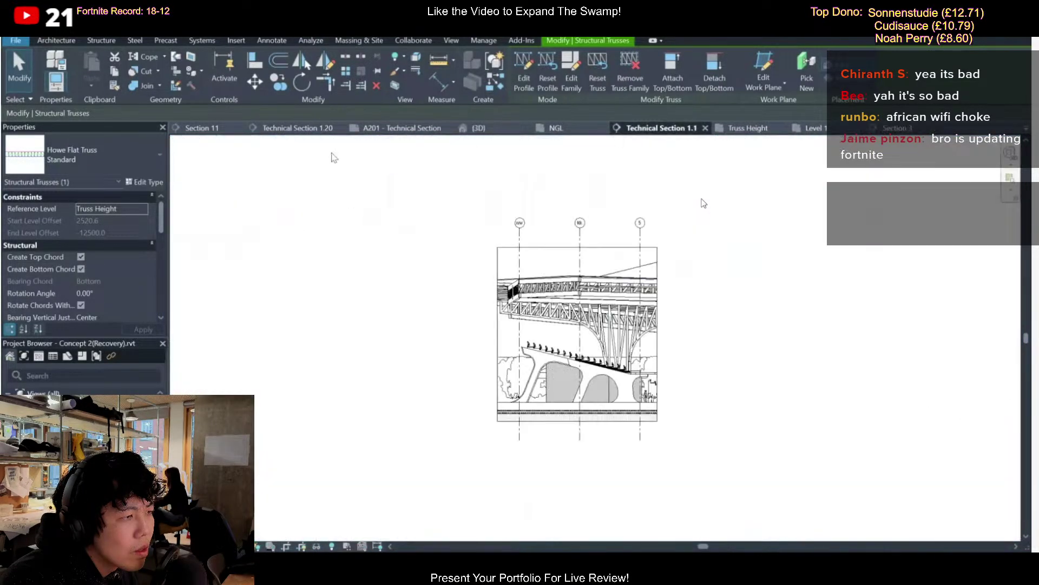
pyautogui.click(387, 128)
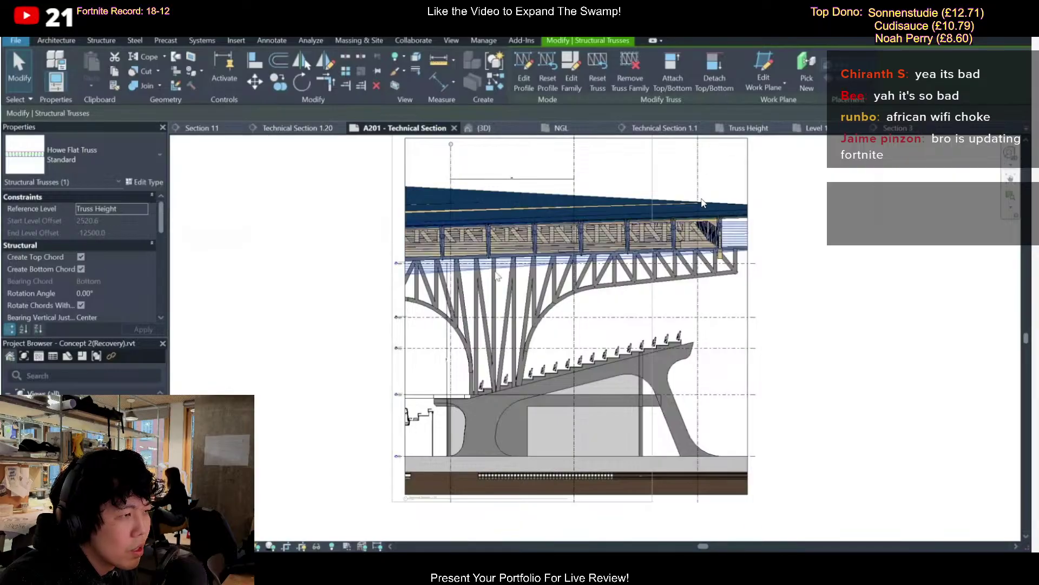
pyautogui.scroll(3, 515, 271)
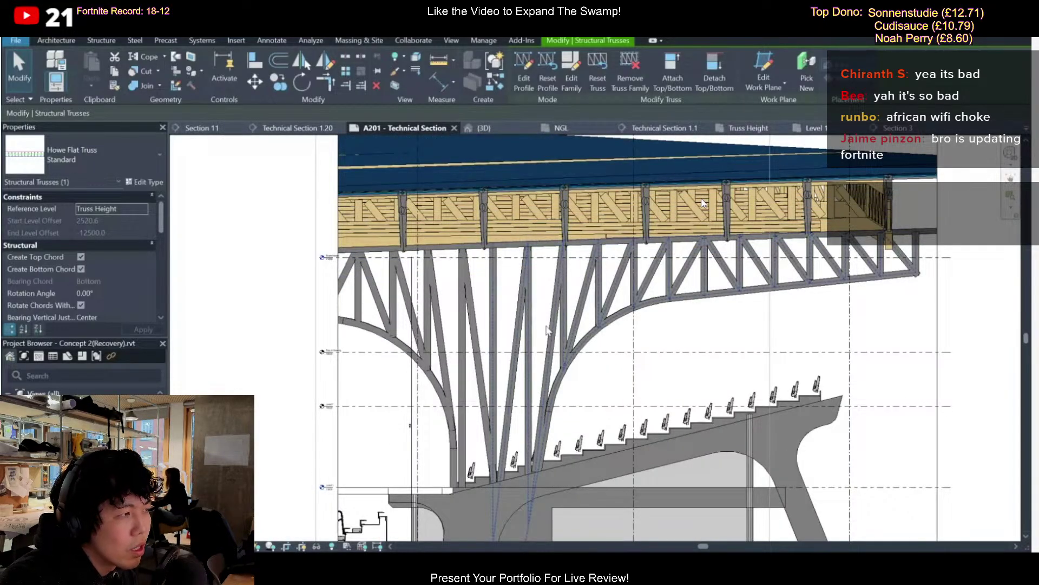
pyautogui.moveTo(568, 329); pyautogui.dragTo(582, 320, button='middle')
pyautogui.scroll(-2, 702, 203)
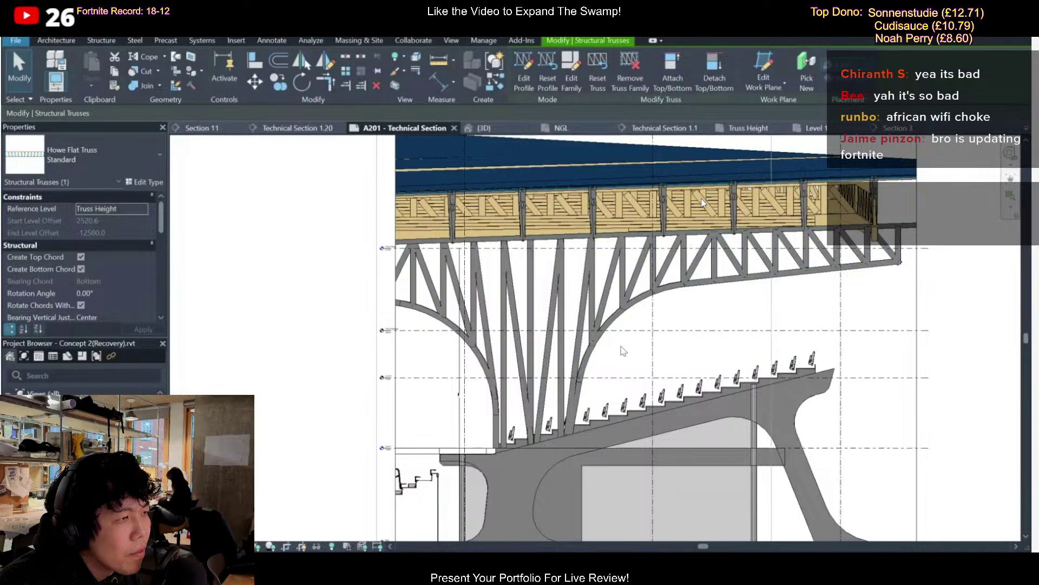
pyautogui.scroll(-2, 703, 203)
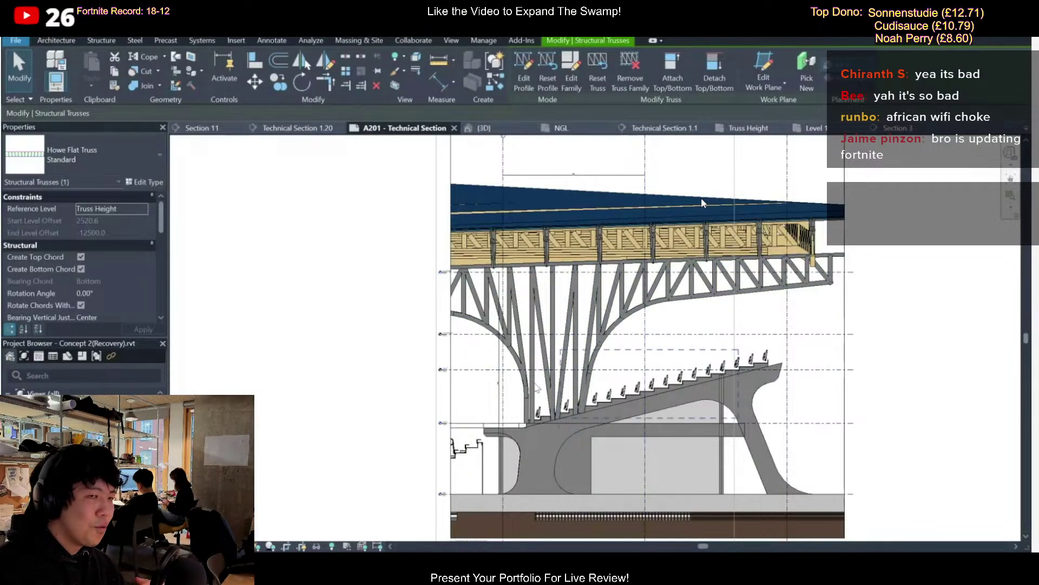
# Examine the foot of the branching column at the lowest seating rows and the grid line beside it
pyautogui.scroll(2, 586, 400)
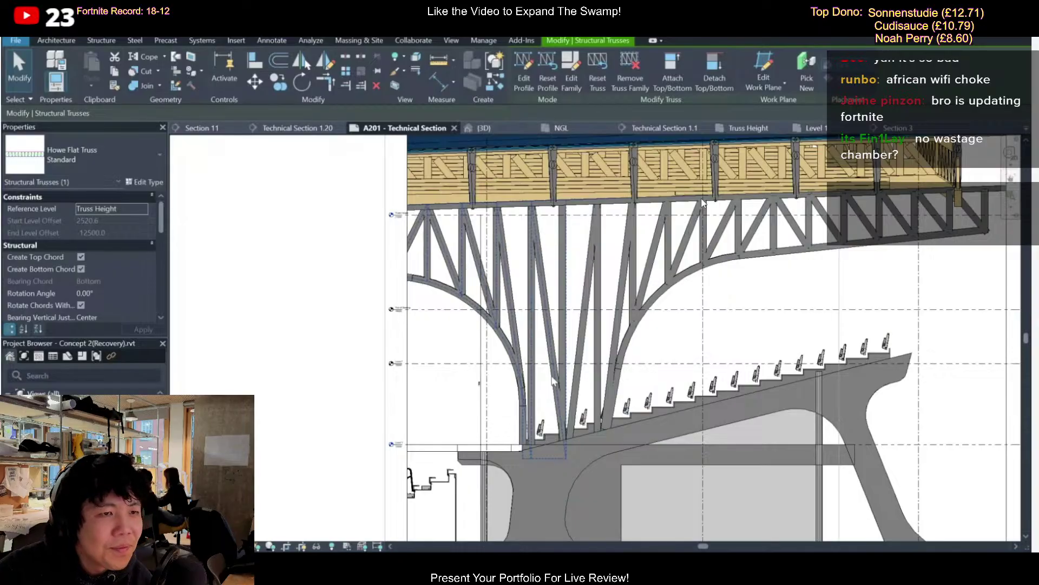
pyautogui.scroll(-3, 662, 344)
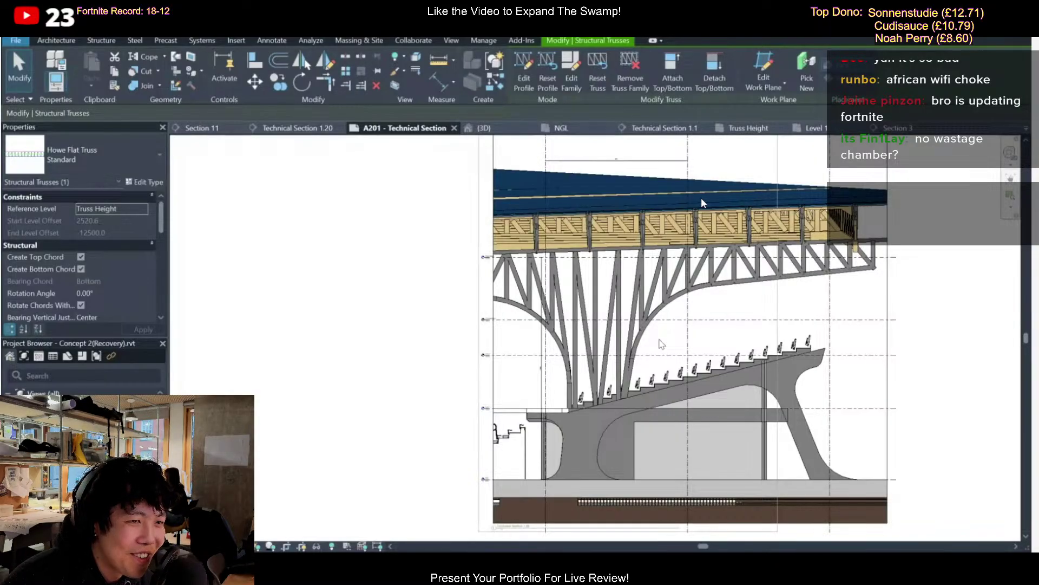
pyautogui.scroll(3, 574, 368)
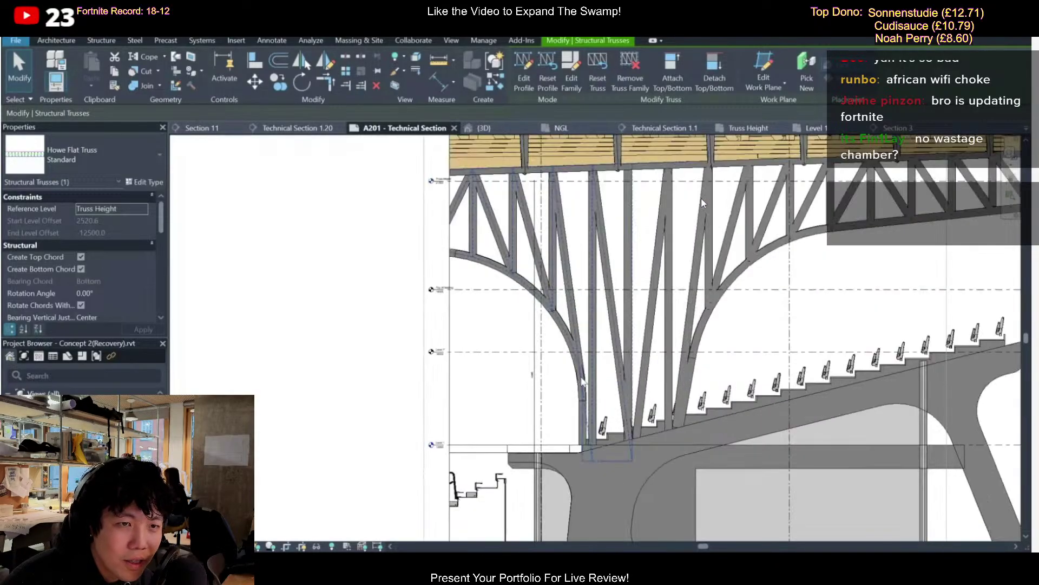
pyautogui.click(541, 385)
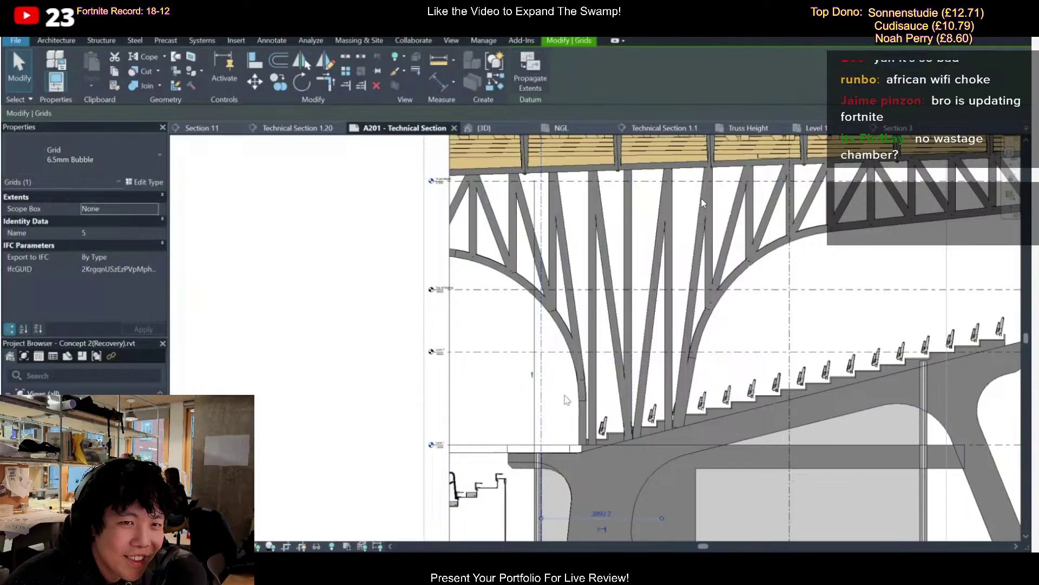
pyautogui.scroll(-3, 565, 394)
pyautogui.press('Escape')
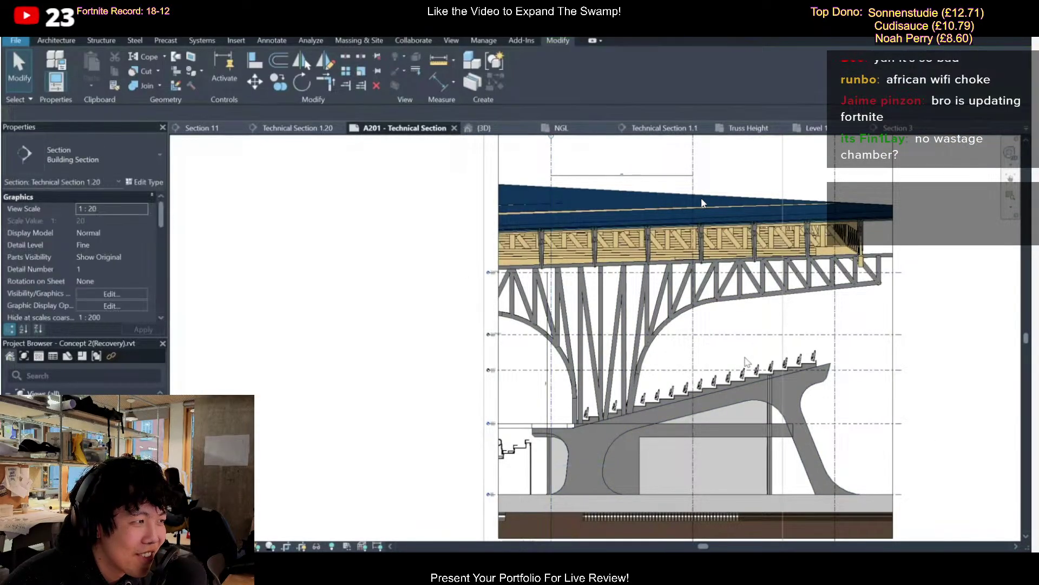
pyautogui.scroll(-1, 745, 357)
pyautogui.moveTo(708, 373); pyautogui.dragTo(701, 368, button='middle')
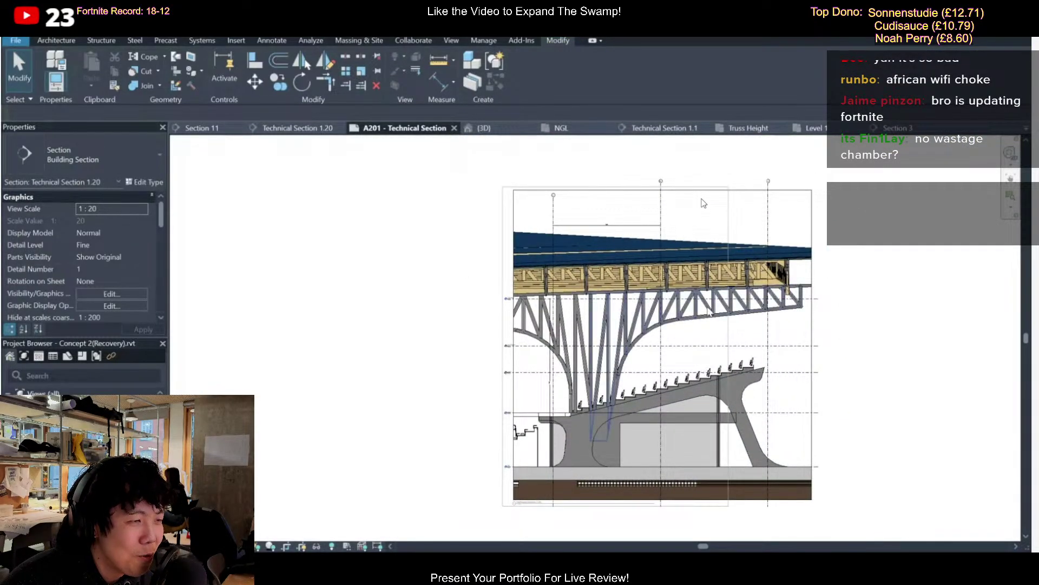
# Align the heads of grids kk and ww with the neighbouring grid's head above the roof in the technical section
pyautogui.scroll(2, 647, 211)
pyautogui.click(673, 177)
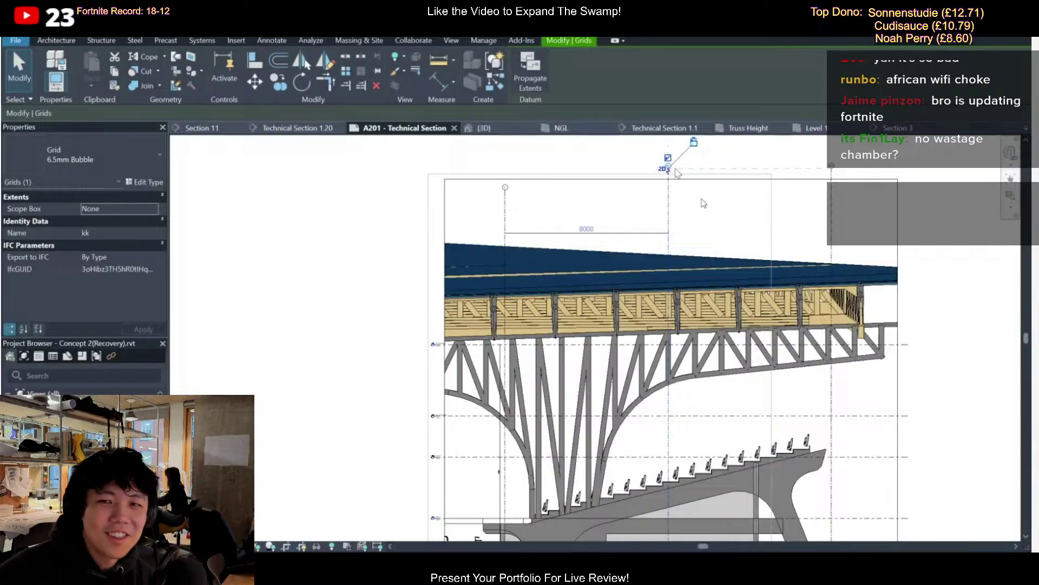
pyautogui.scroll(3, 829, 179)
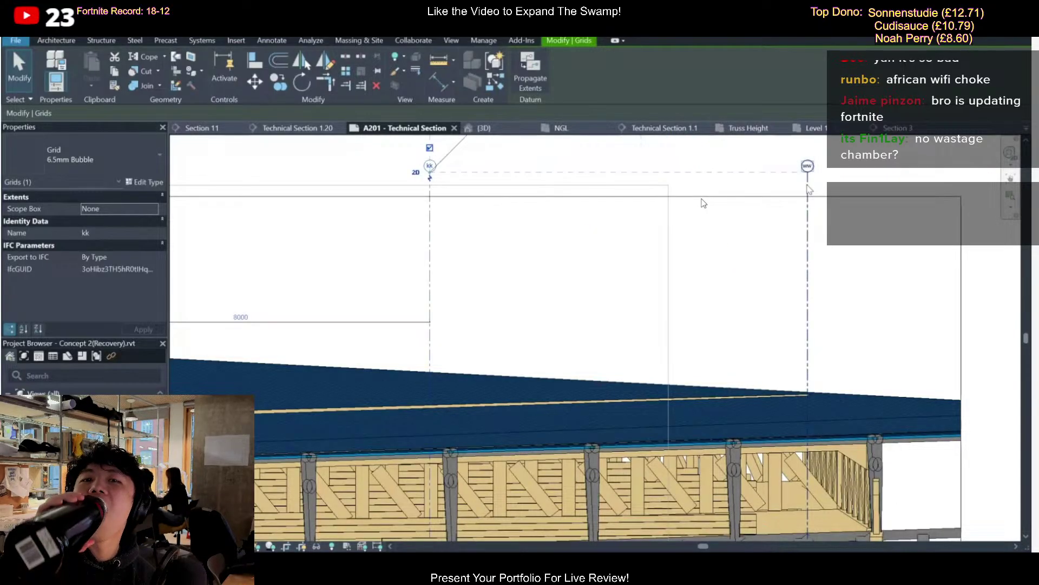
pyautogui.click(808, 190)
pyautogui.scroll(-3, 808, 189)
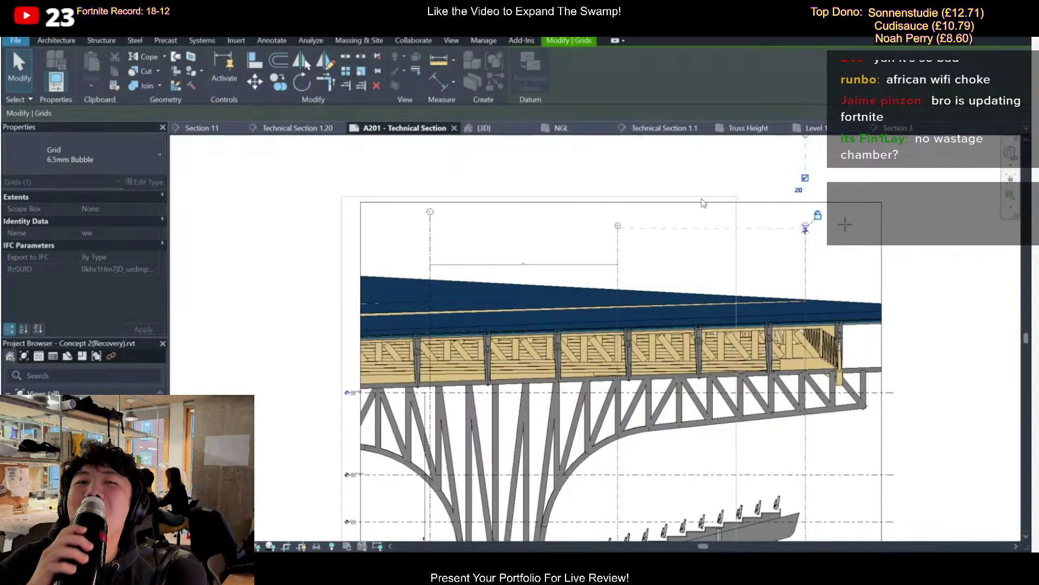
pyautogui.click(945, 264)
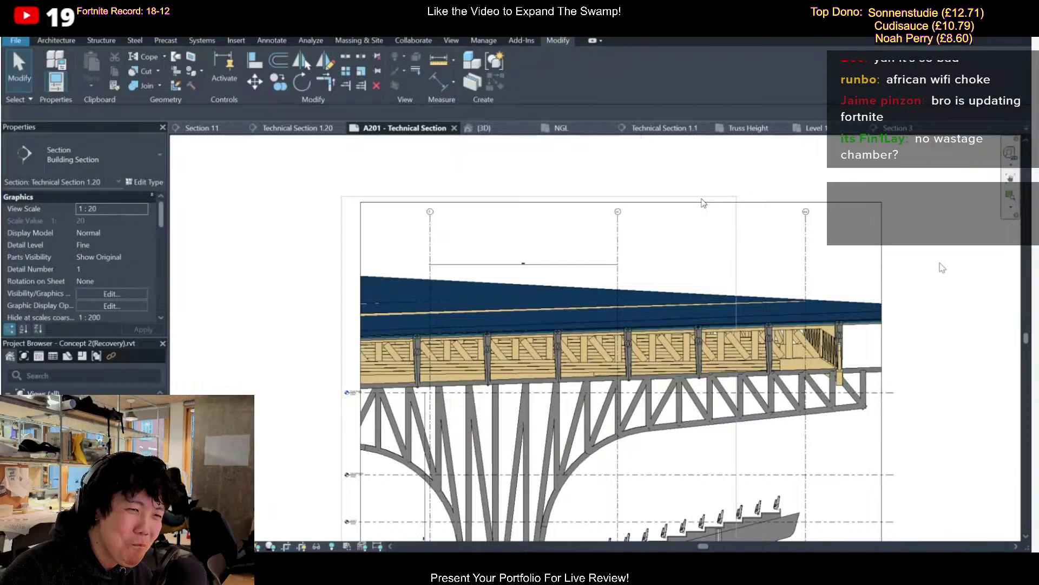
# Examine the whole technical section, comparing the roof trusses and branching column with the raised stand and its concrete supports
pyautogui.scroll(-2, 702, 203)
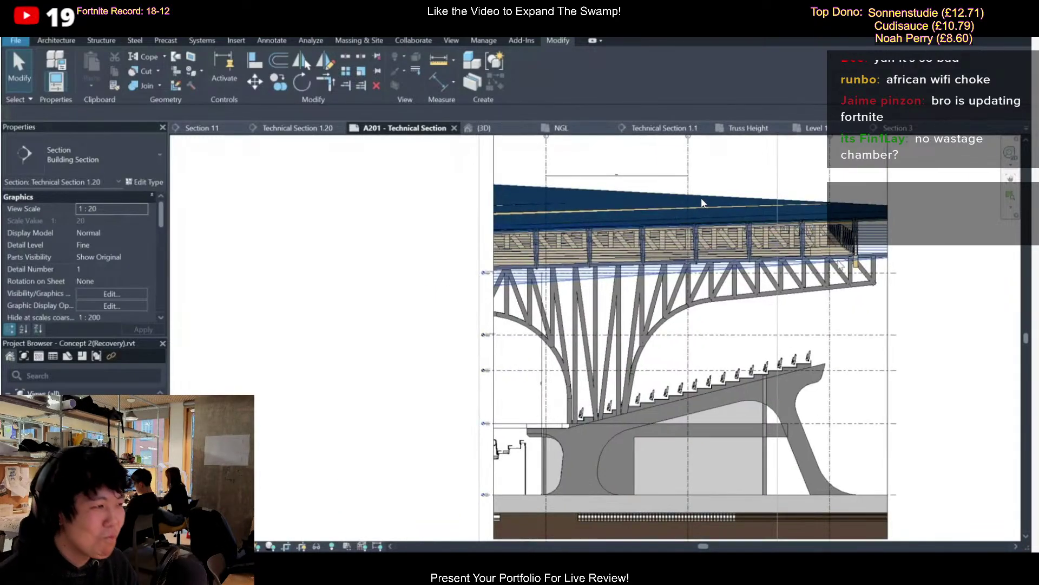
pyautogui.scroll(-2, 703, 203)
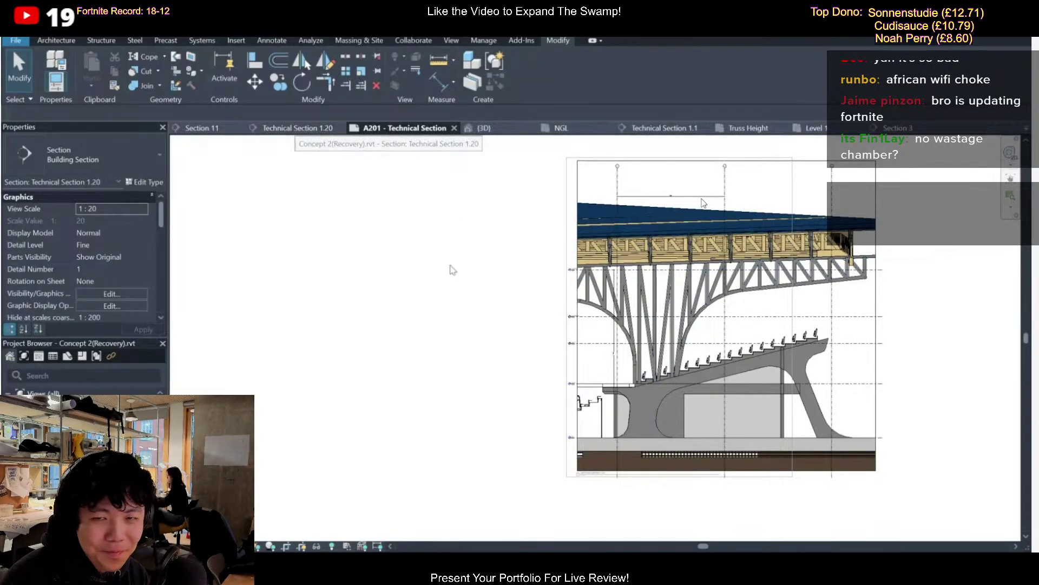
pyautogui.moveTo(696, 334); pyautogui.dragTo(626, 352, button='middle')
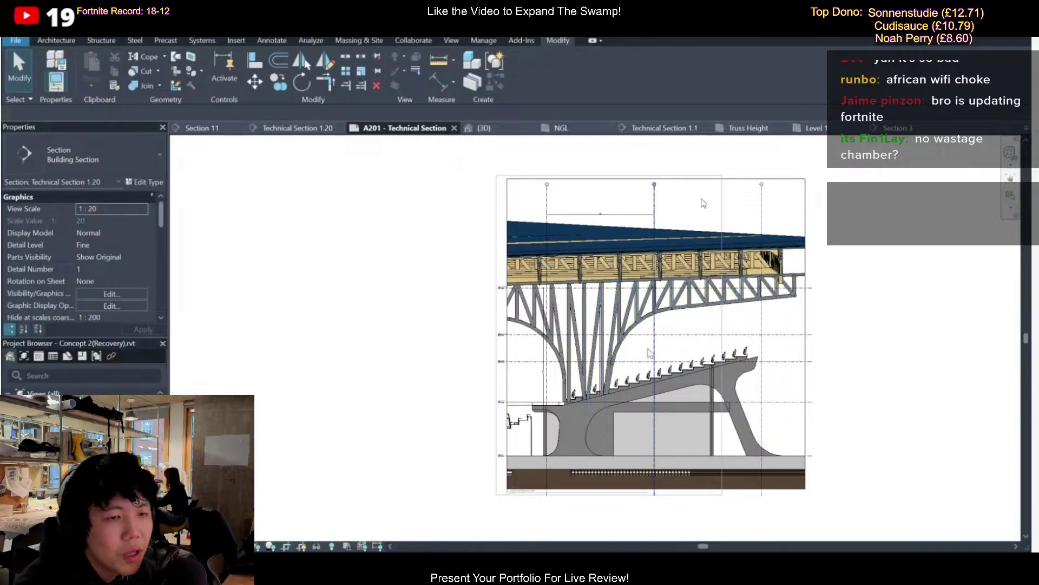
pyautogui.scroll(4, 605, 475)
pyautogui.scroll(-2, 603, 470)
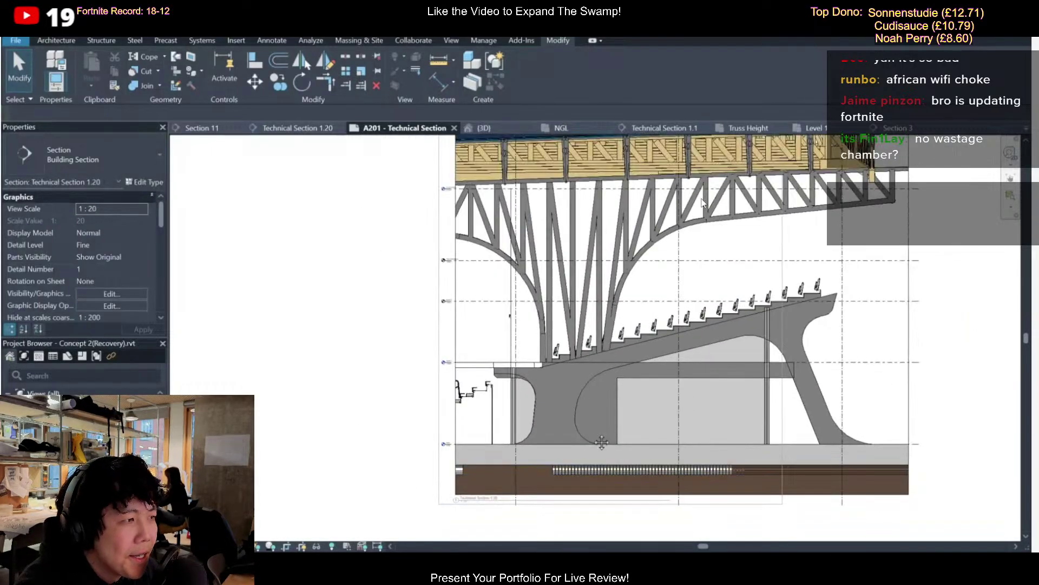
pyautogui.scroll(-1, 589, 441)
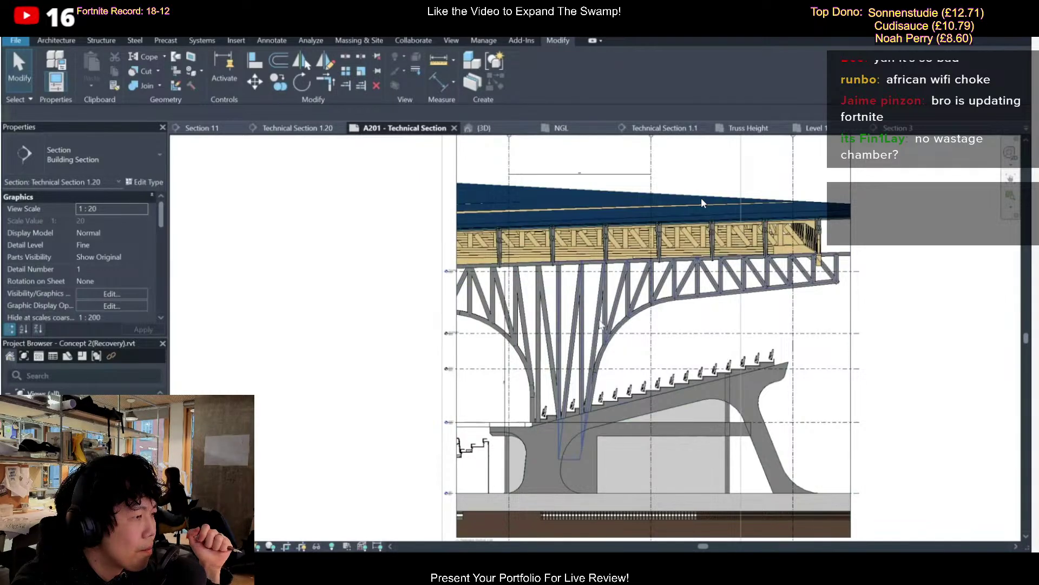
pyautogui.scroll(-1, 600, 323)
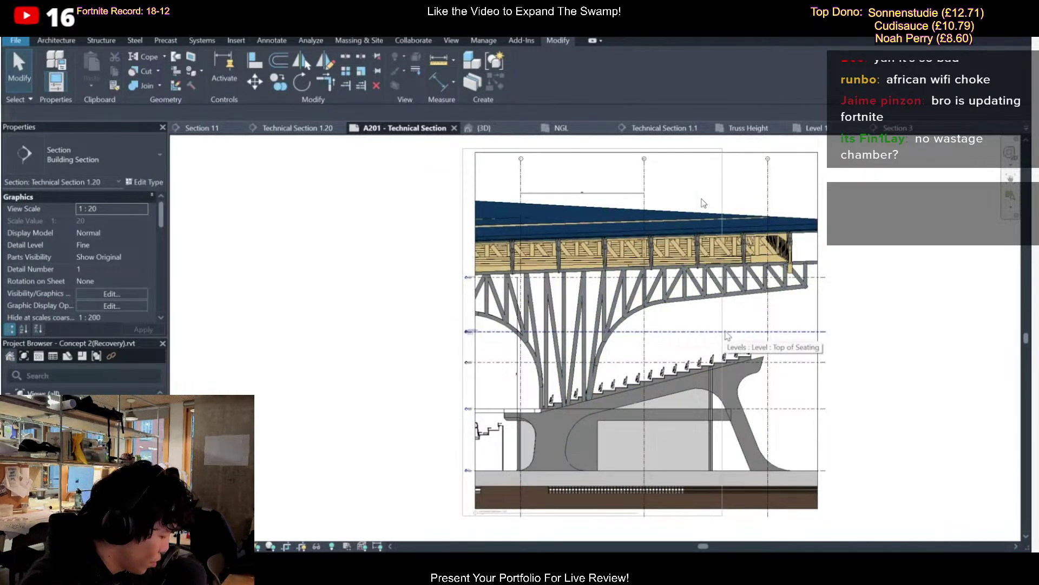